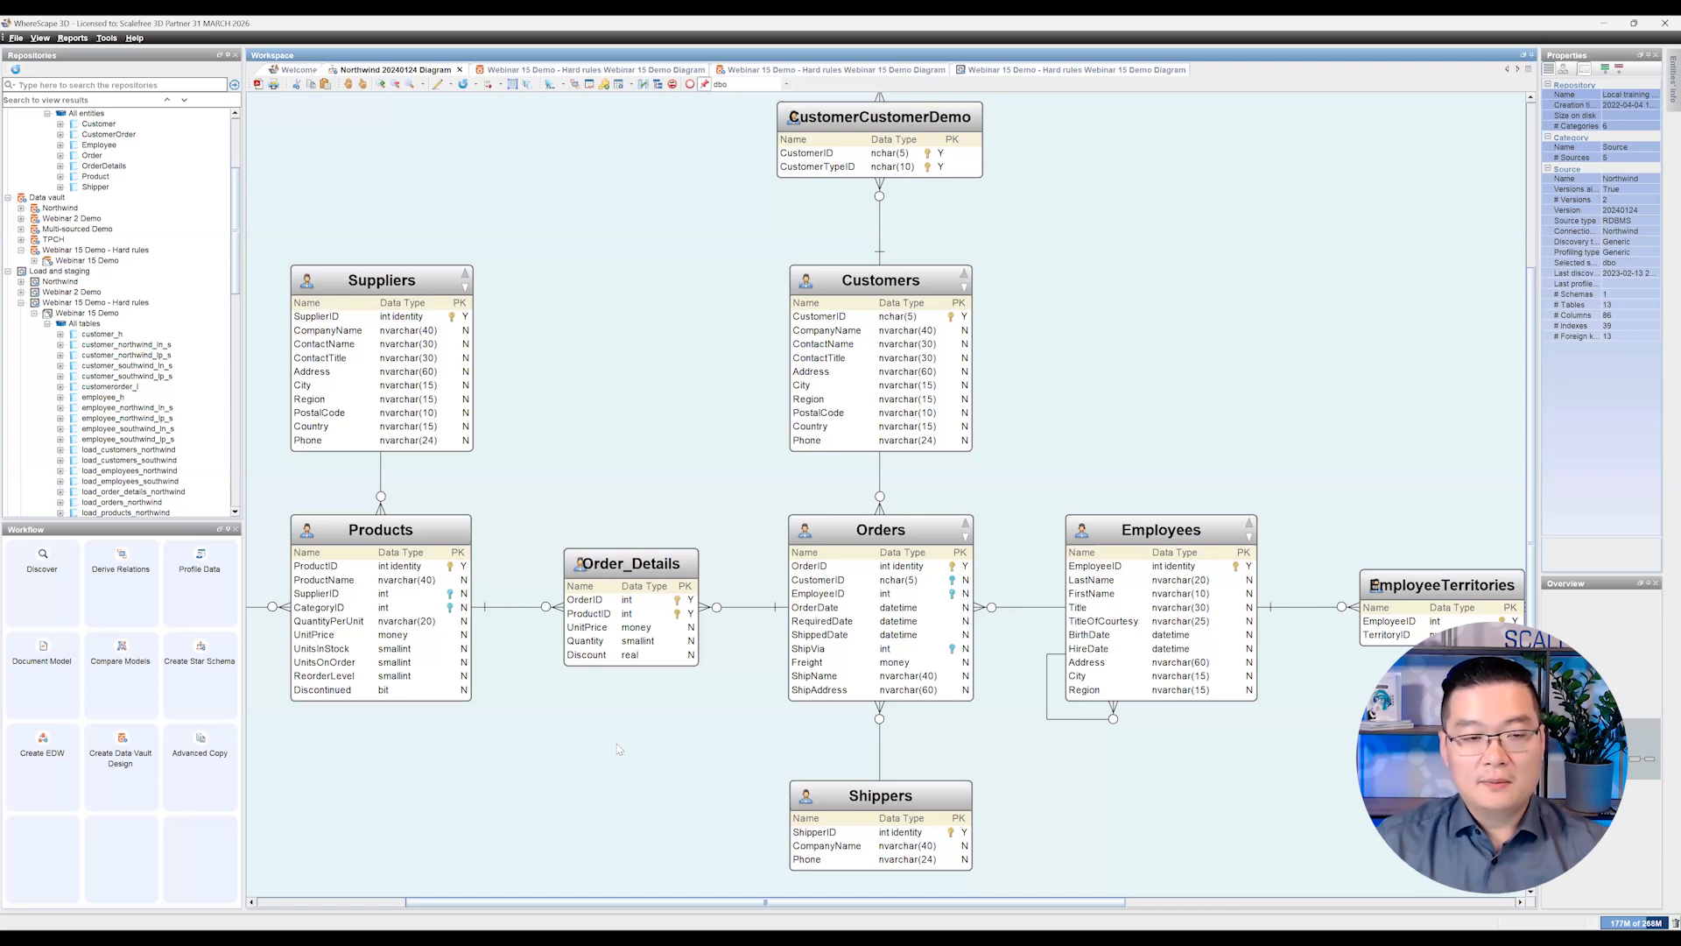
Step: Inspect the BirthDate column of the Employees table in the Northwind source diagram
{"action": "scroll", "coordinate": [625, 738], "scroll_direction": "down", "scroll_amount": 2}
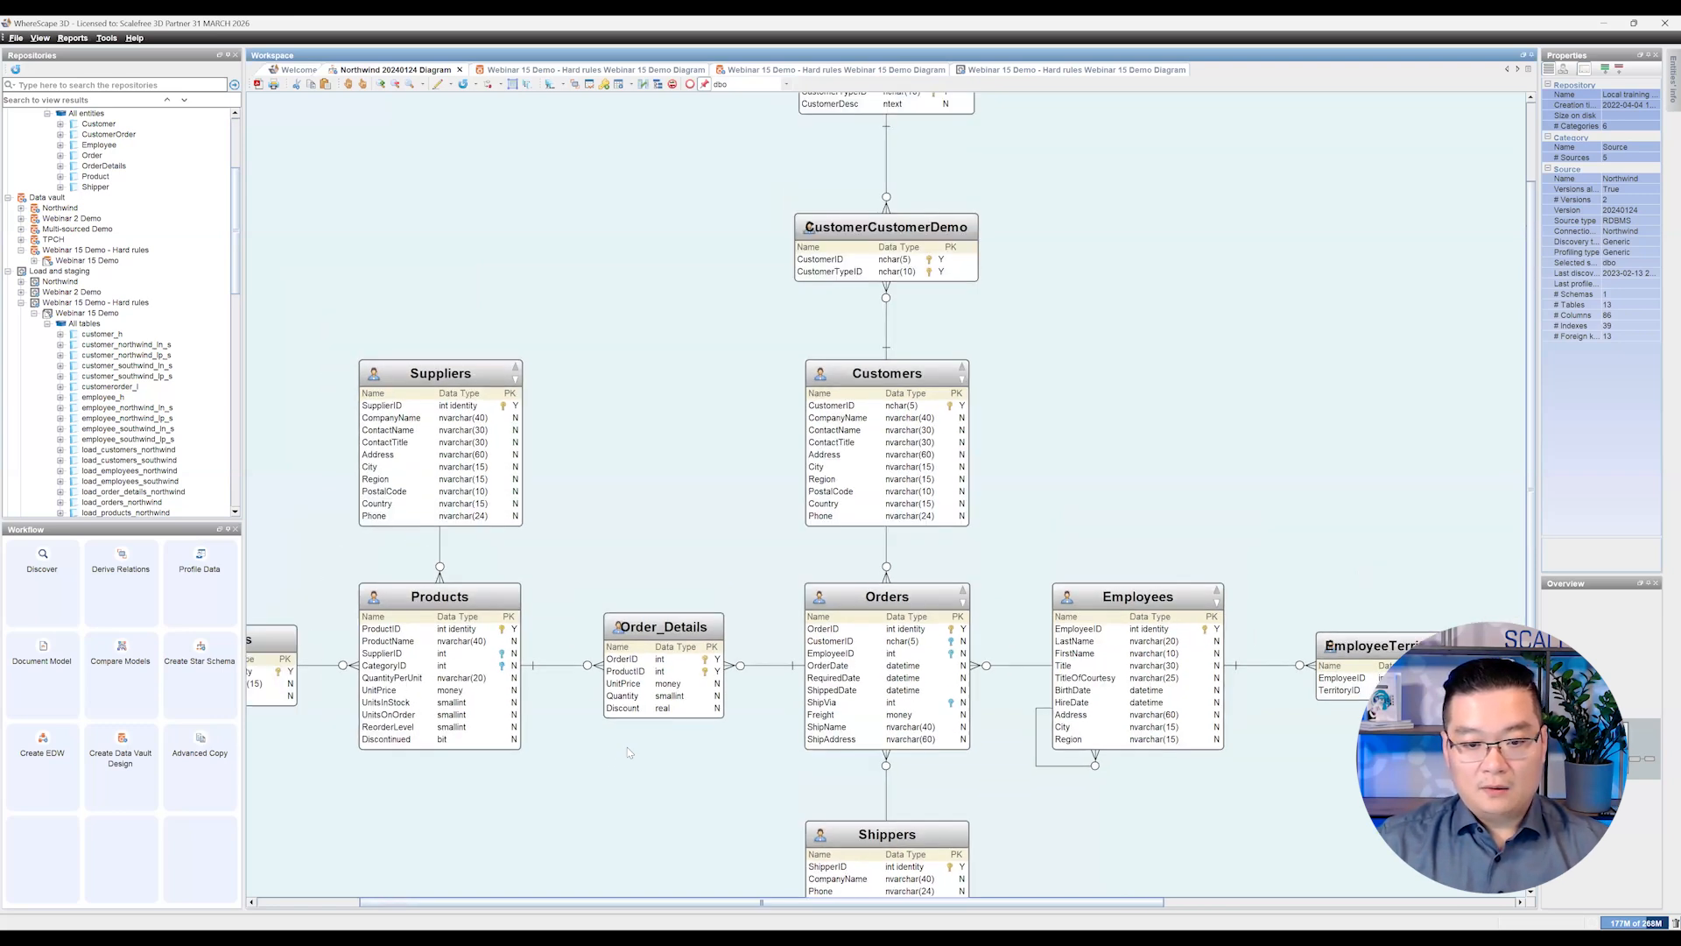
{"action": "scroll", "coordinate": [634, 759], "scroll_direction": "down", "scroll_amount": 1}
{"action": "scroll", "coordinate": [640, 758], "scroll_direction": "down", "scroll_amount": 1}
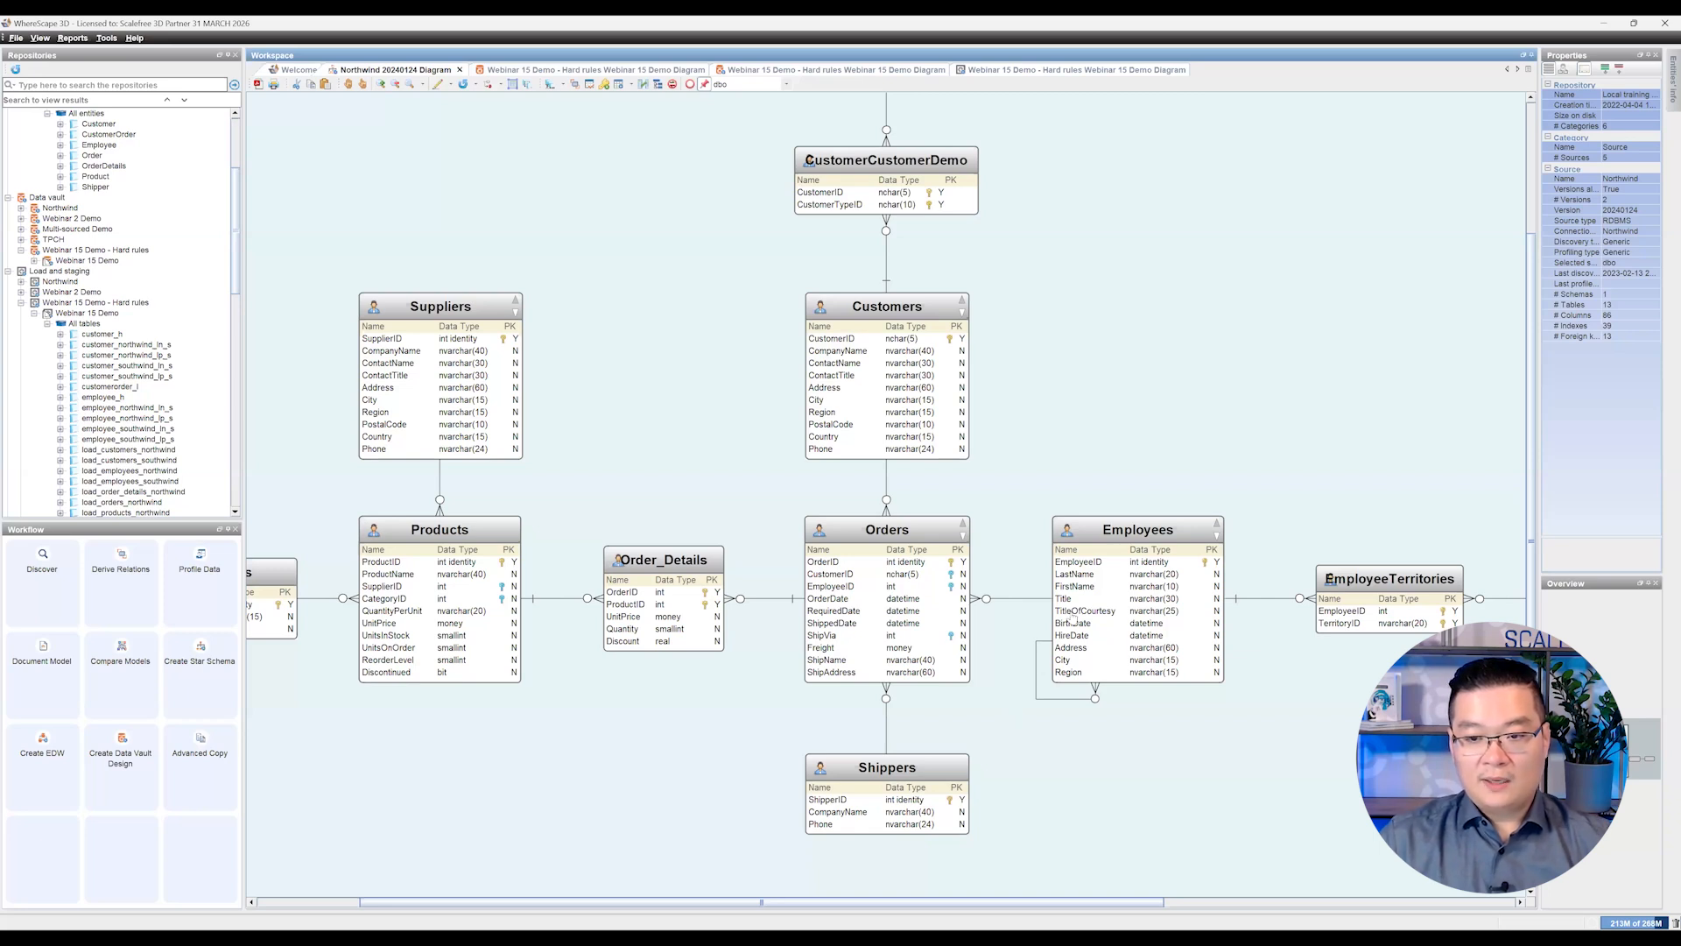
{"action": "left_click", "coordinate": [1126, 532]}
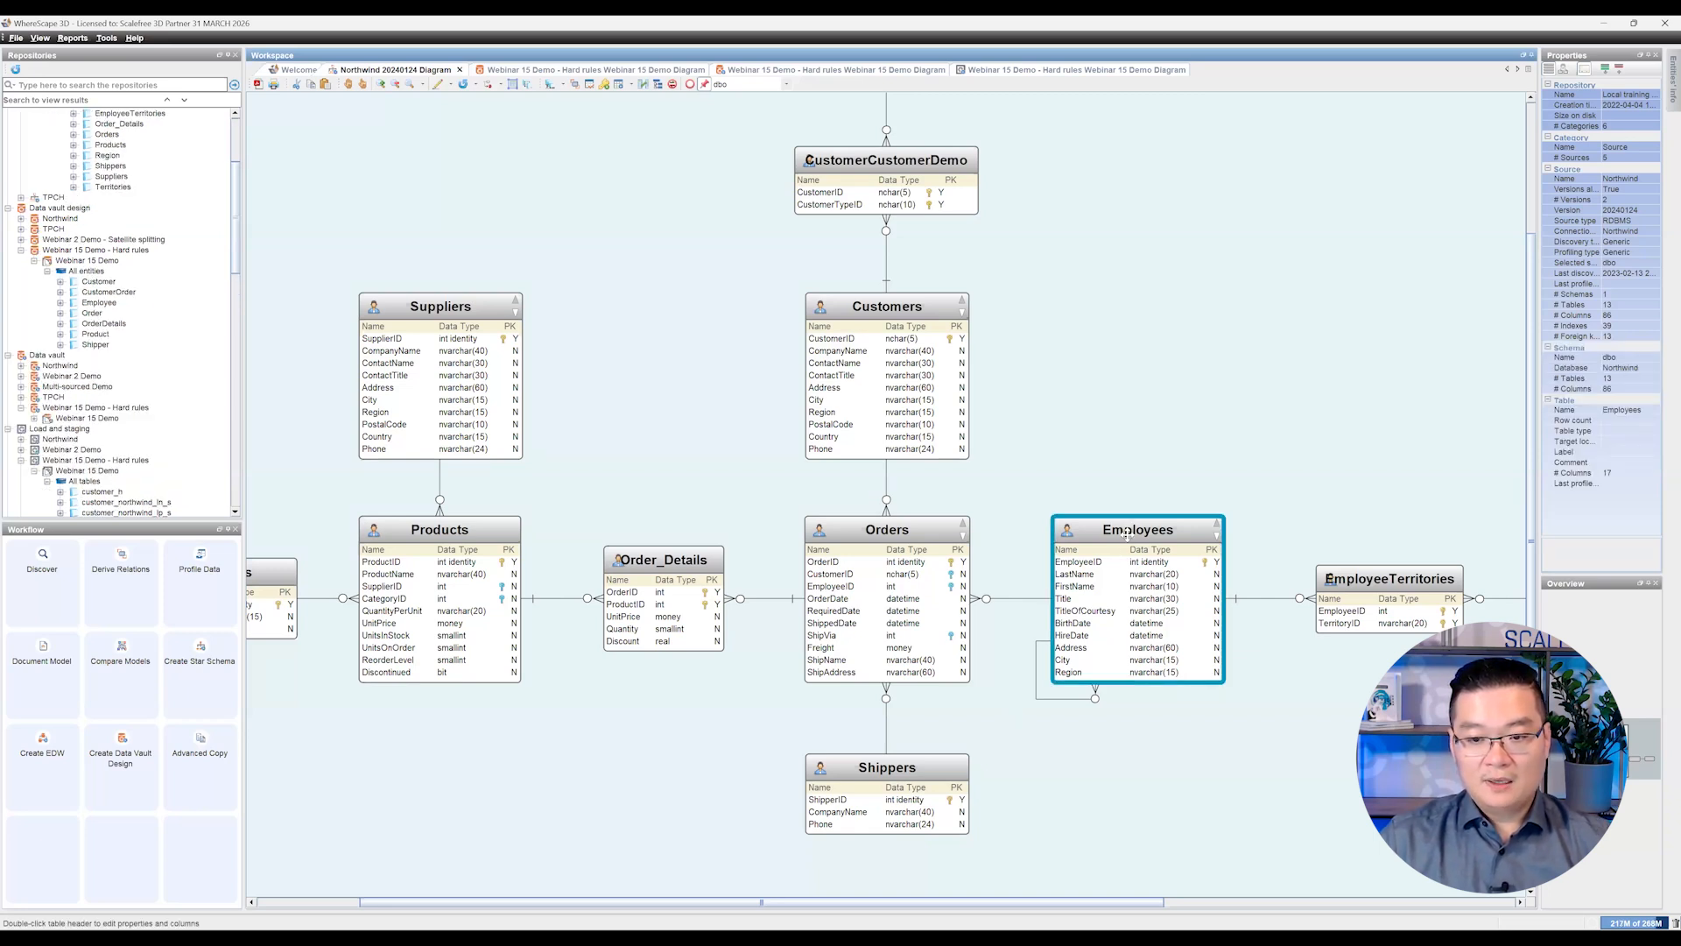
{"action": "left_click", "coordinate": [1098, 627]}
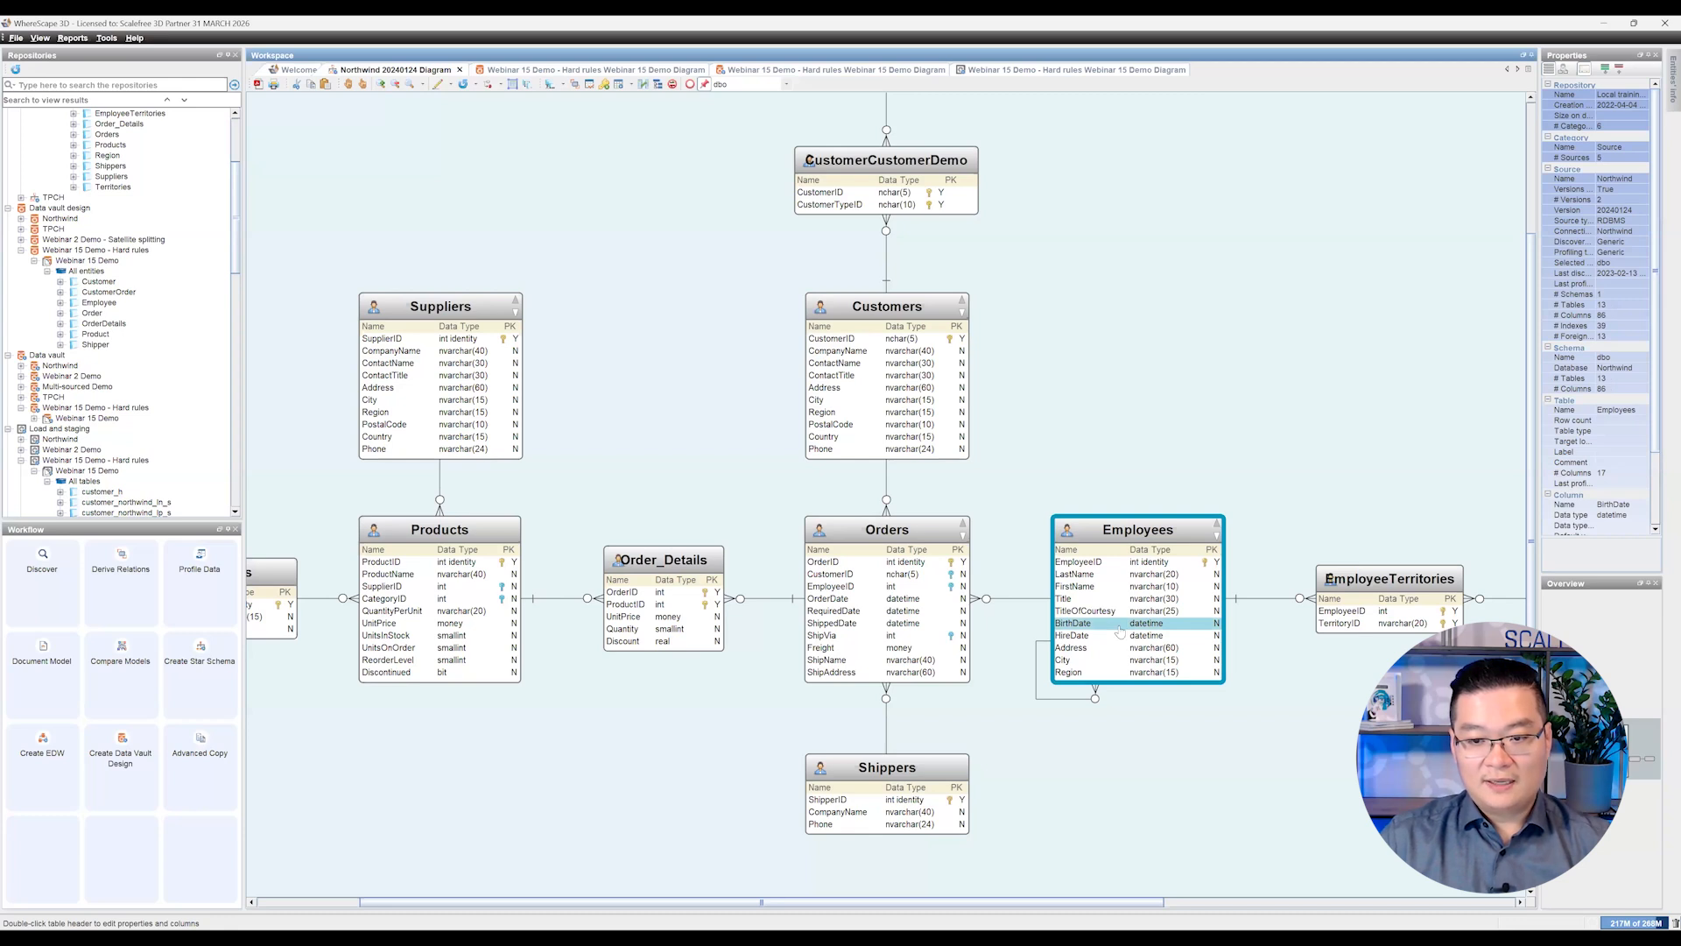
{"action": "scroll", "coordinate": [1099, 626], "scroll_direction": "up", "scroll_amount": 3}
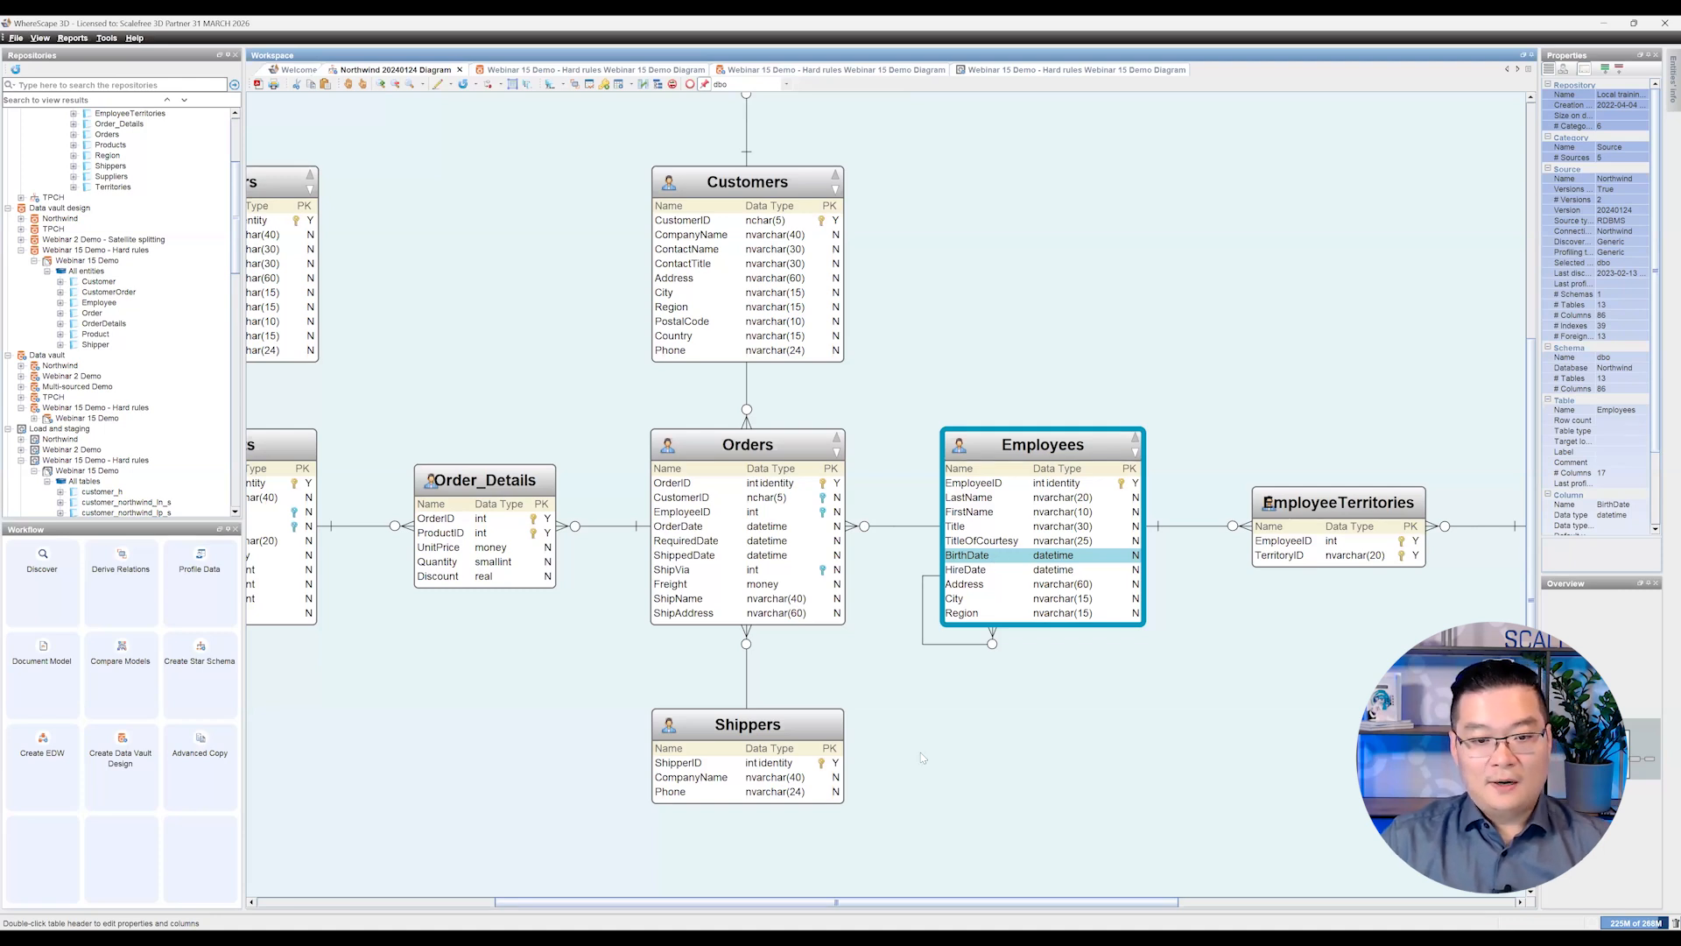
{"action": "left_click", "coordinate": [857, 728]}
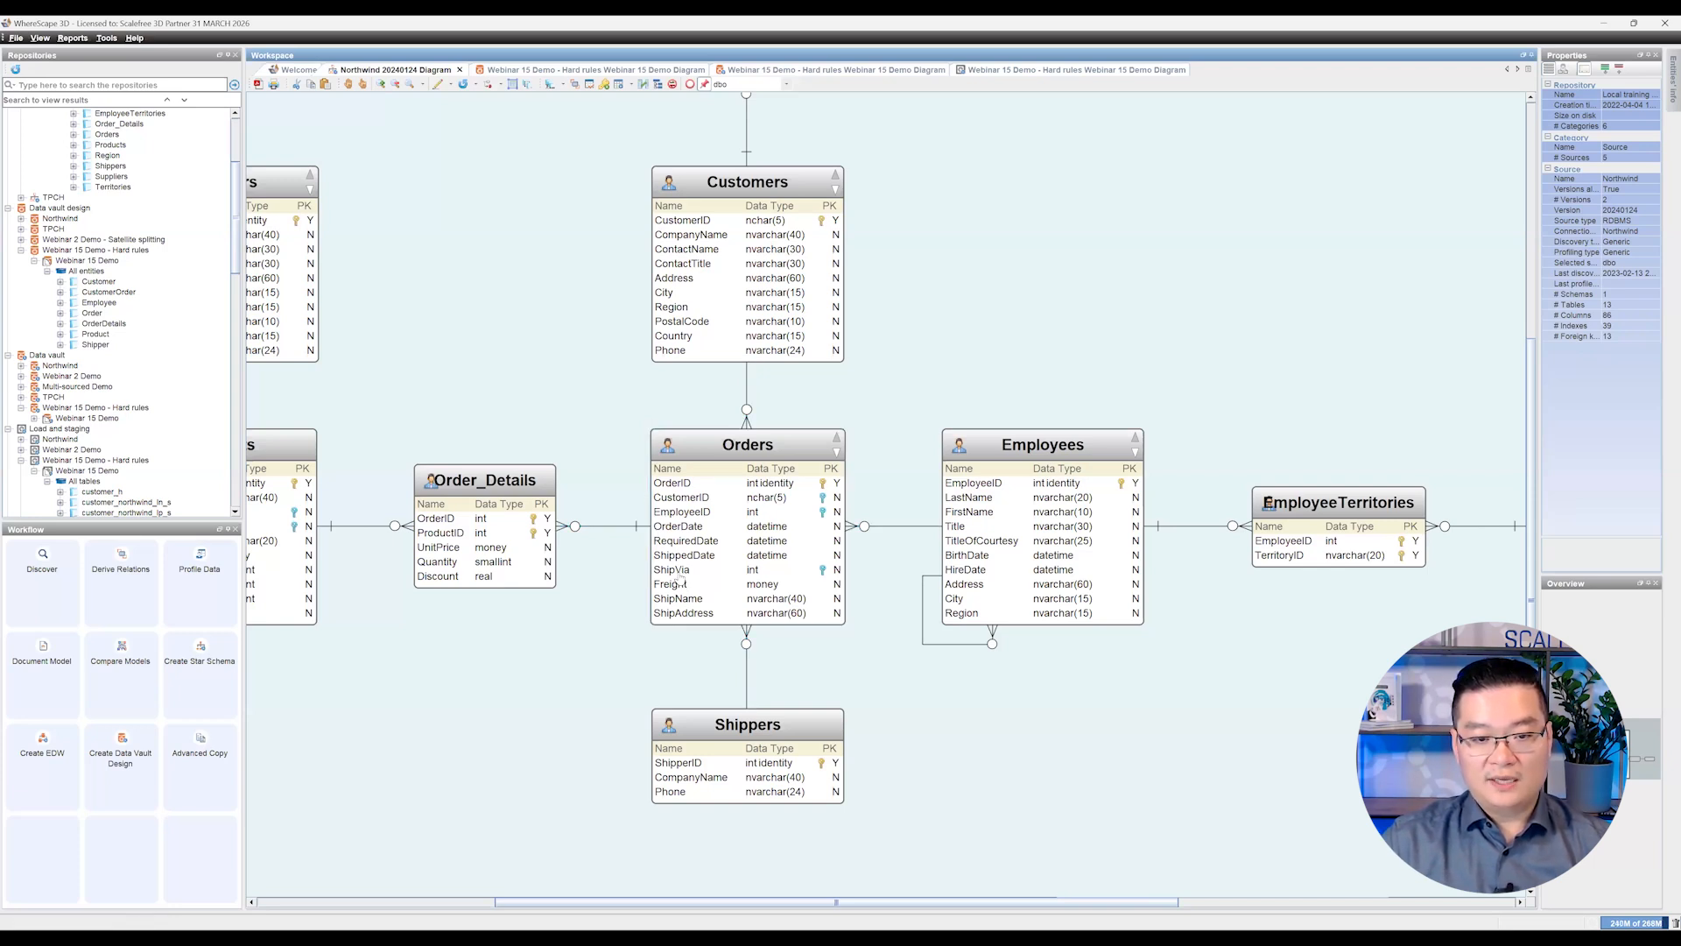
Step: Trace the Orders table's ShipVia column to ShipperID in the Shippers table and inspect the Shippers CompanyName column
{"action": "left_click", "coordinate": [681, 574]}
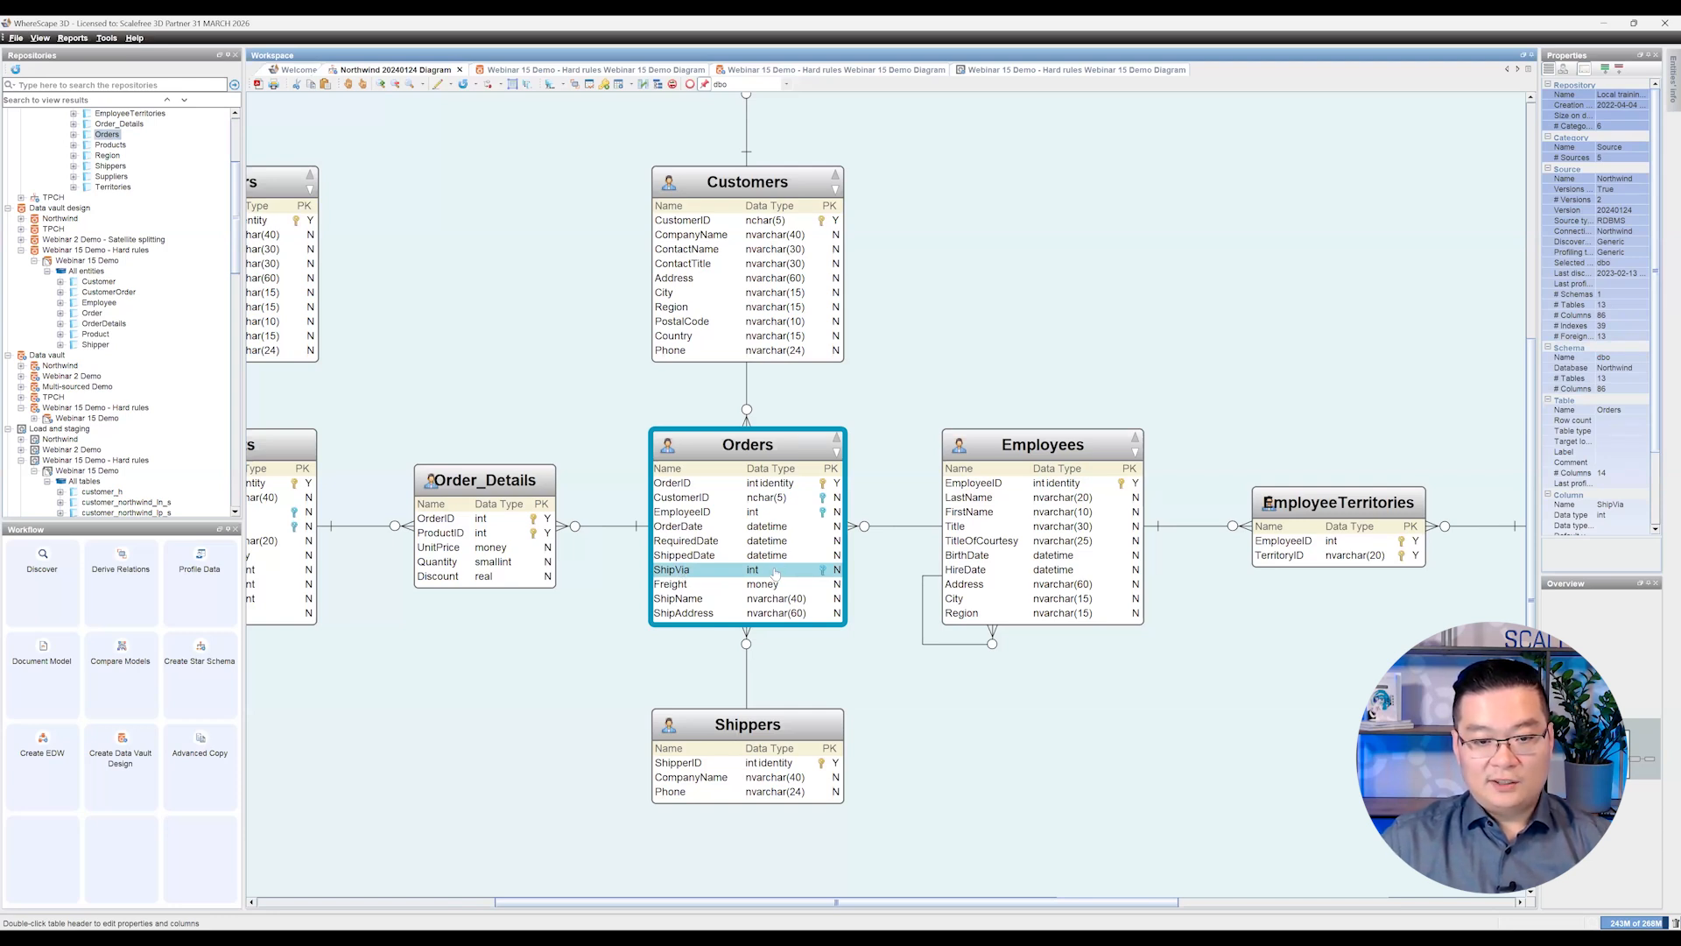
{"action": "left_click", "coordinate": [723, 758]}
{"action": "left_click", "coordinate": [716, 764]}
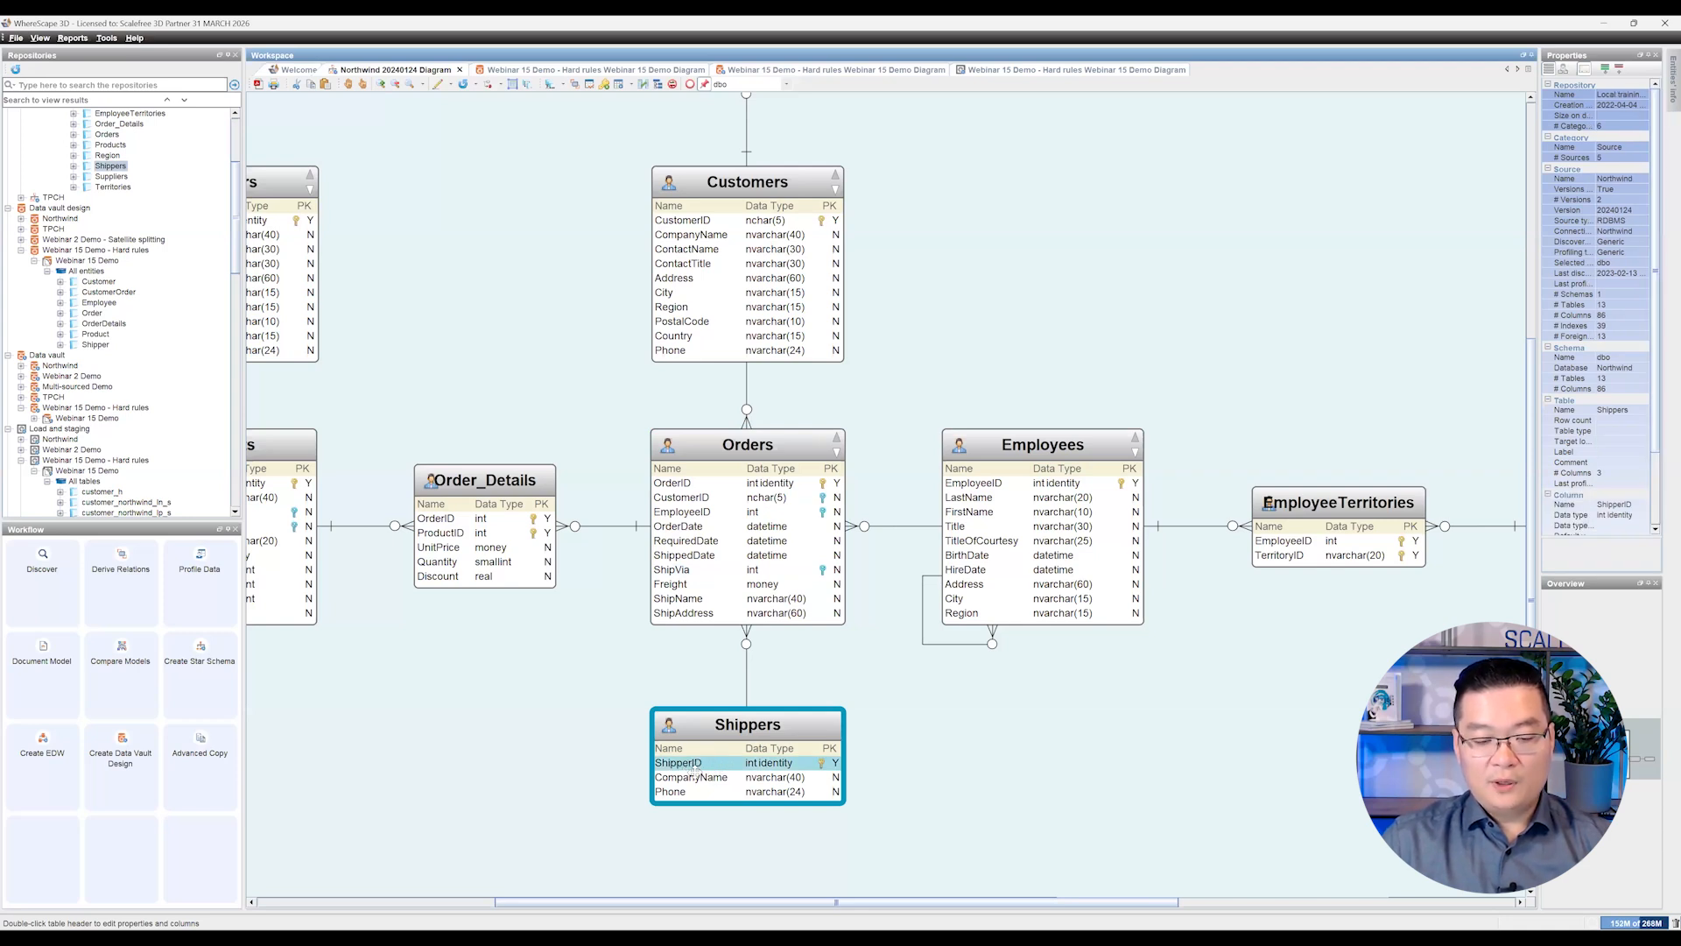
{"action": "left_click", "coordinate": [696, 777]}
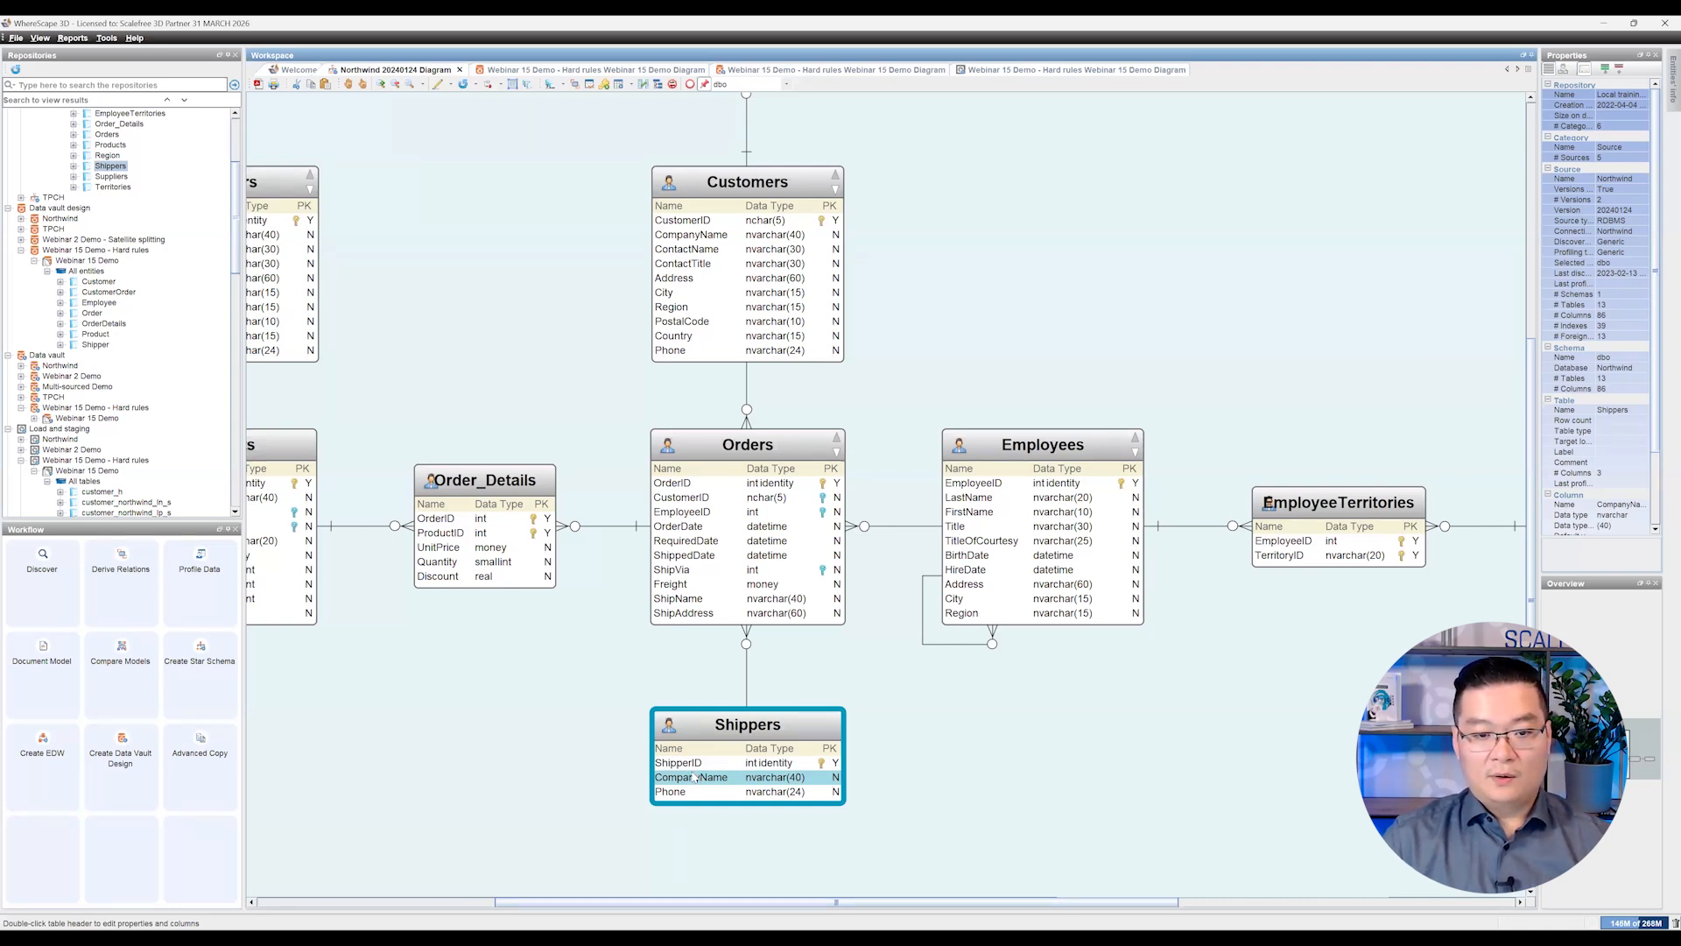
{"action": "left_click", "coordinate": [706, 669]}
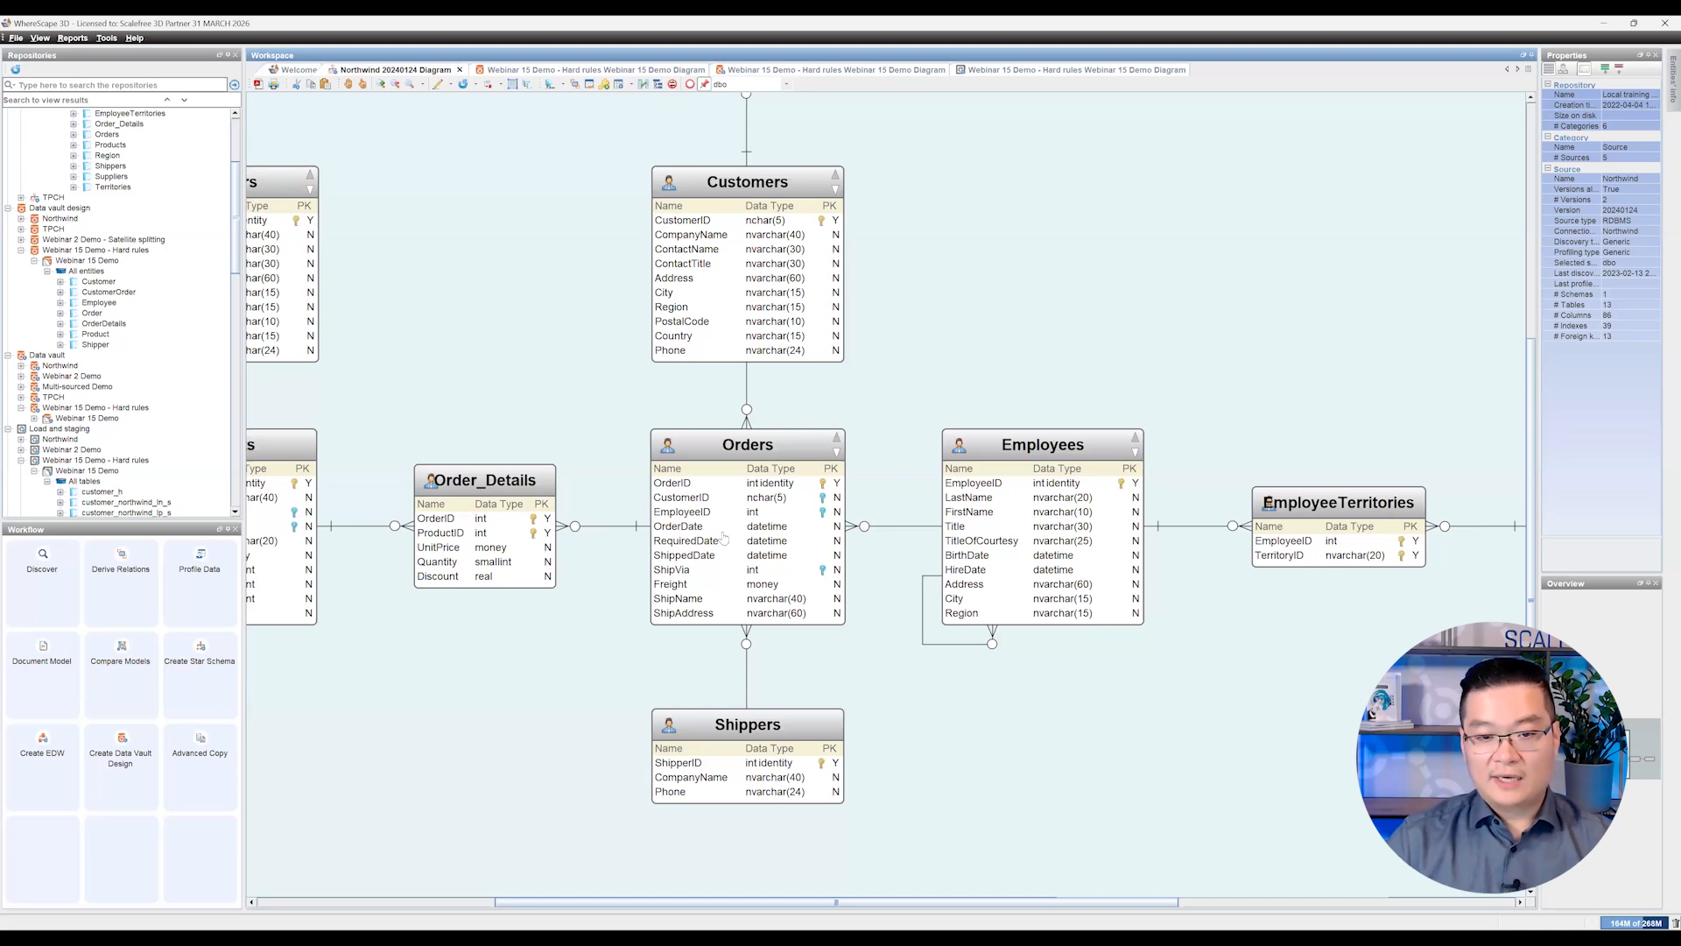
{"action": "left_click", "coordinate": [704, 574]}
{"action": "left_click_drag", "start_coordinate": [700, 573], "coordinate": [697, 767]}
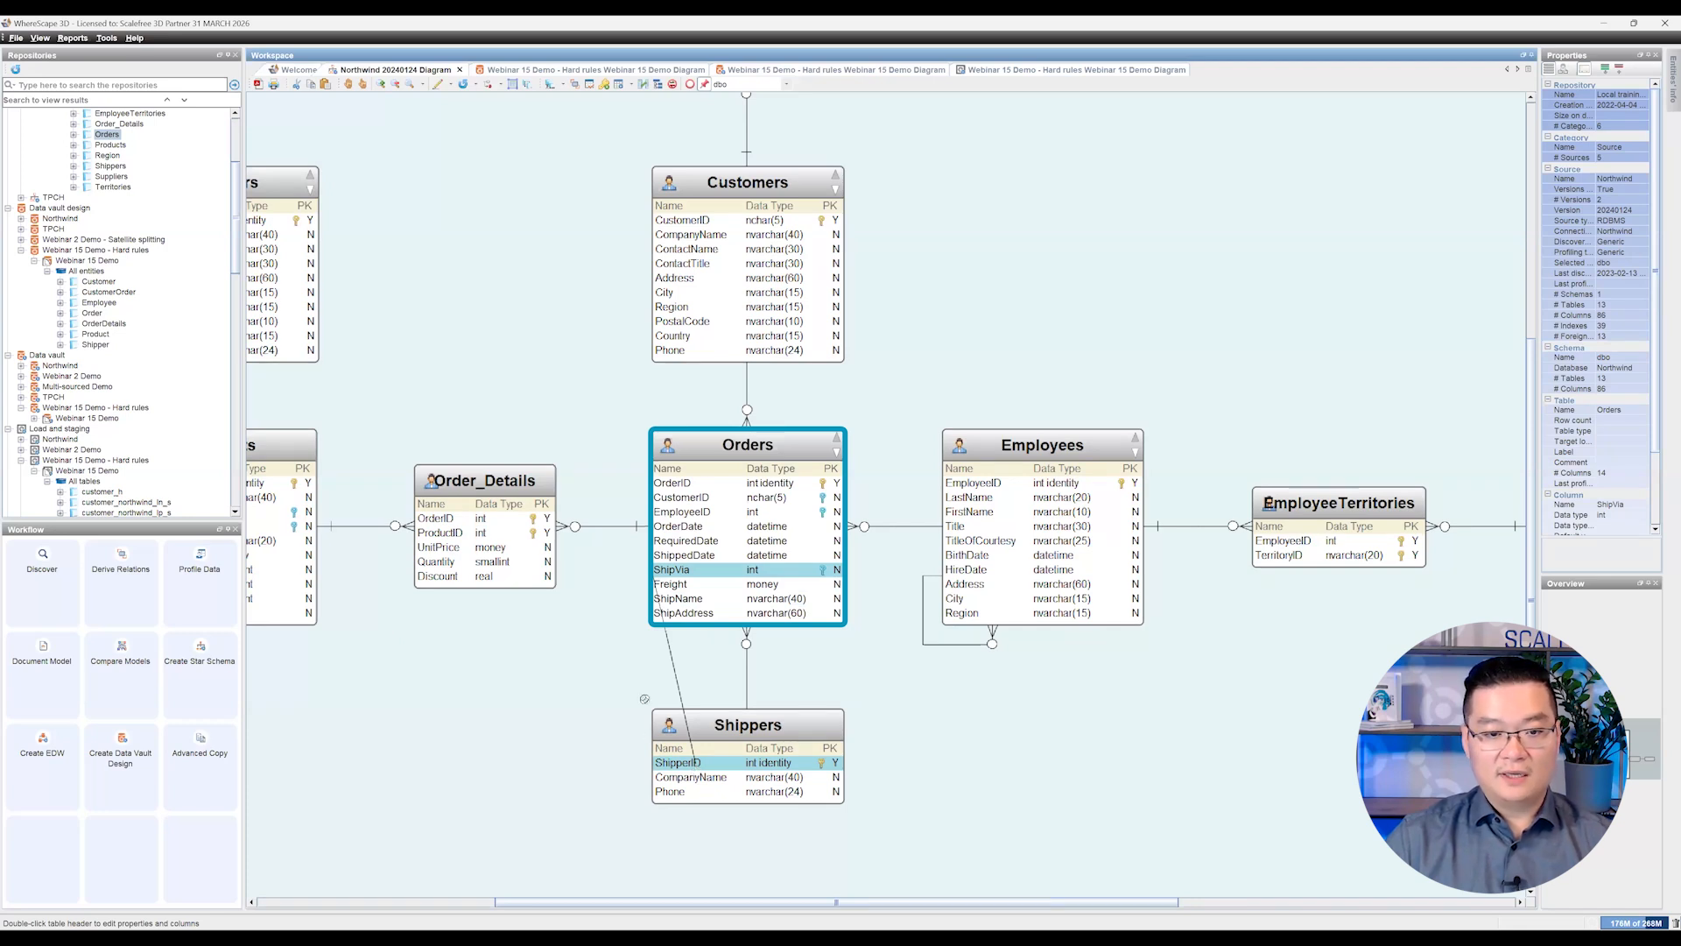
{"action": "left_click", "coordinate": [625, 622]}
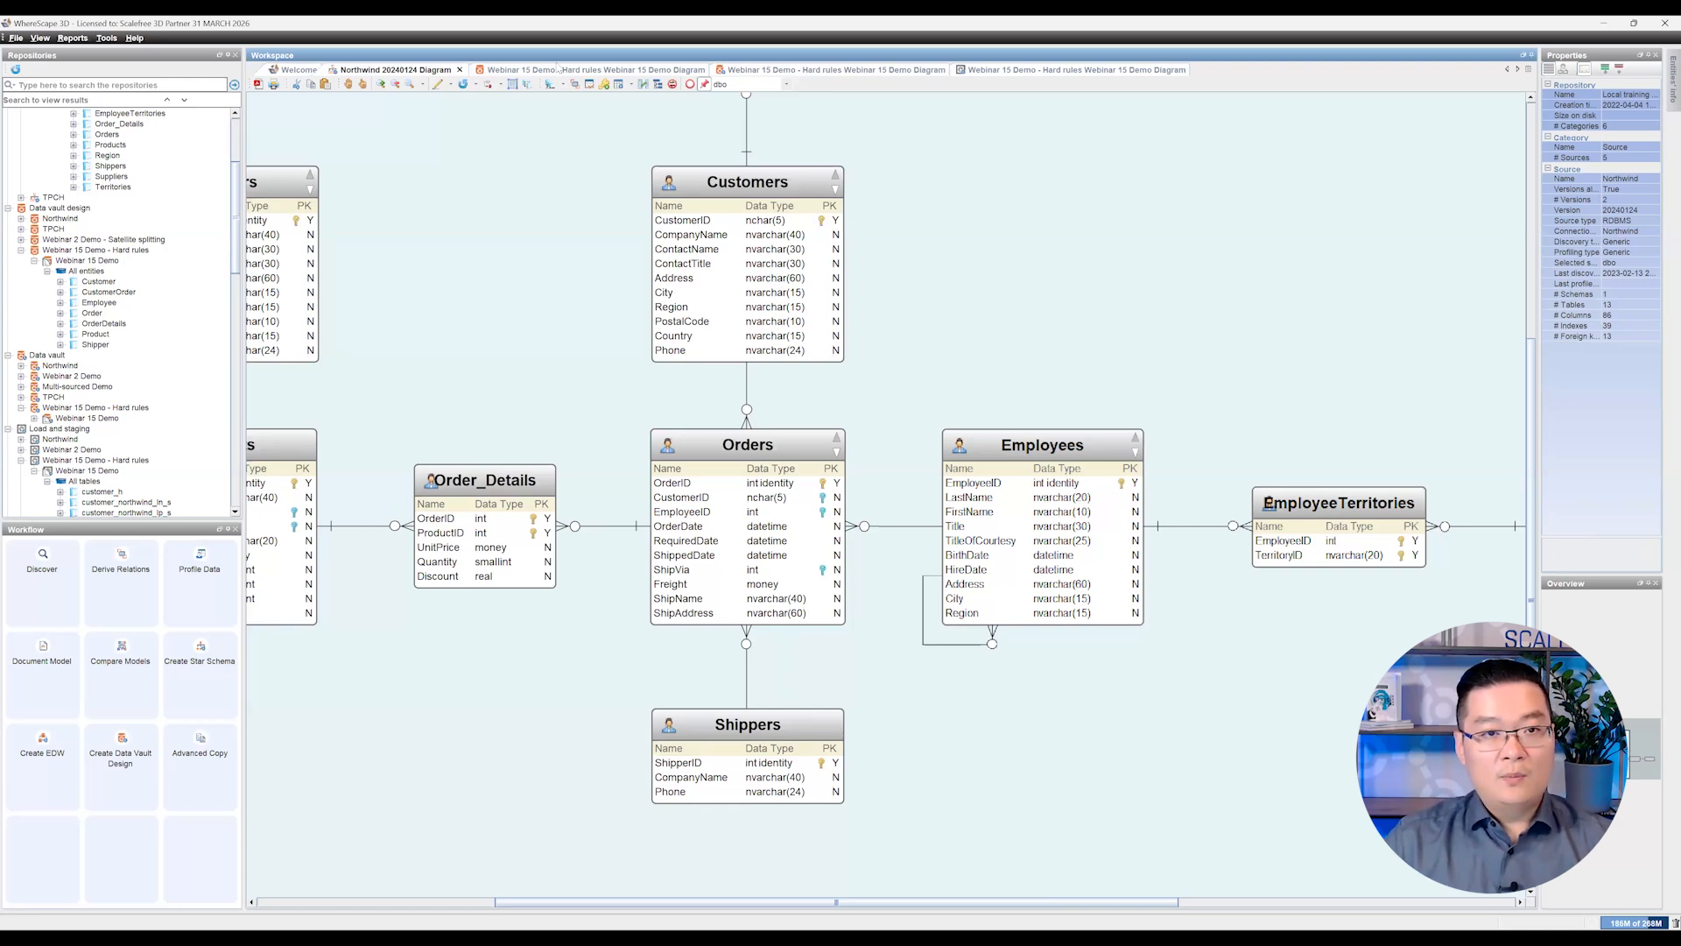
Step: Switch to the Webinar 15 Demo - Hard rules data vault design diagram and inspect the Employee entity's BirthDate attribute
{"action": "left_click", "coordinate": [557, 71]}
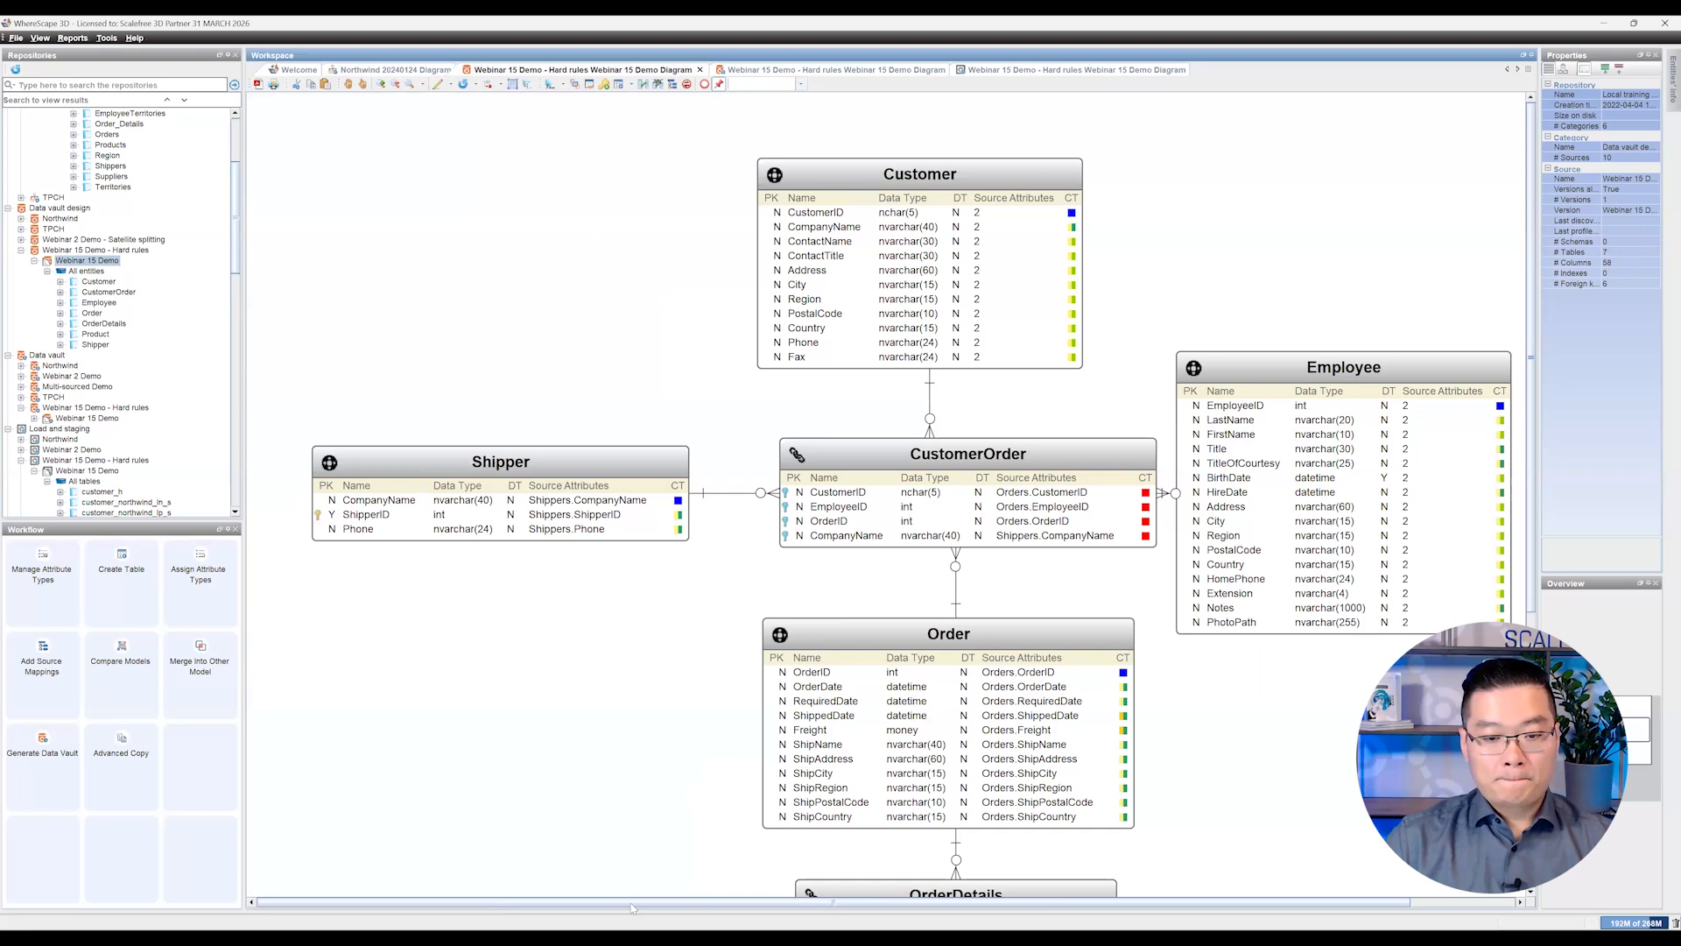
{"action": "left_click_drag", "start_coordinate": [632, 908], "coordinate": [694, 902]}
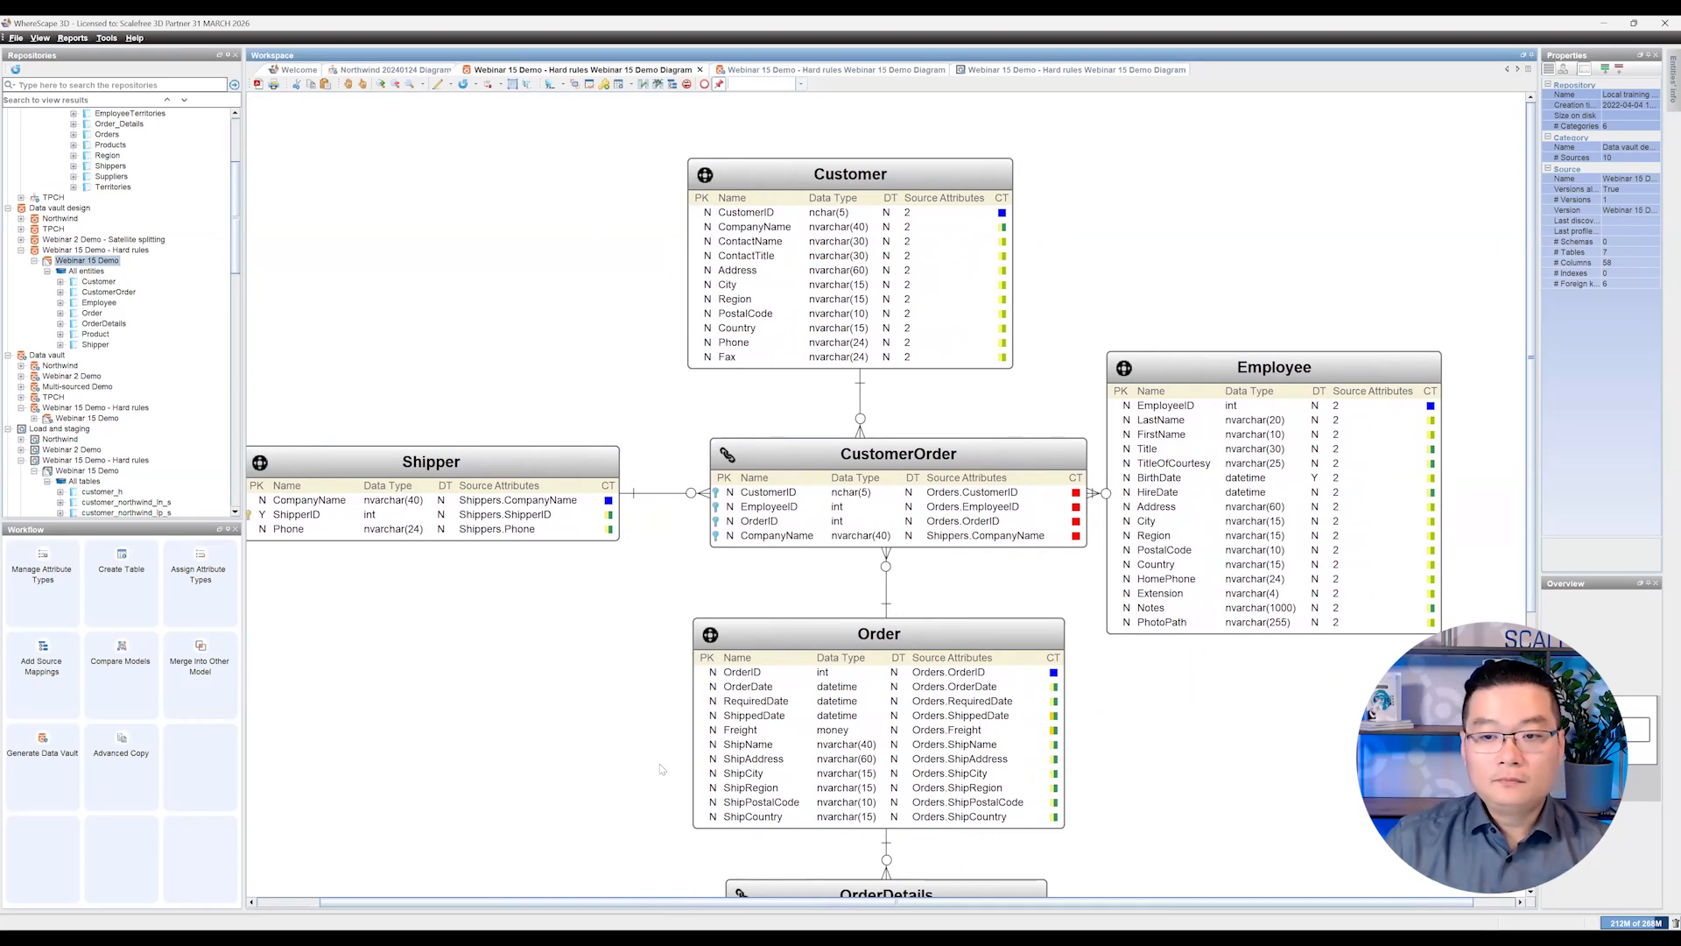
{"action": "left_click", "coordinate": [1300, 374]}
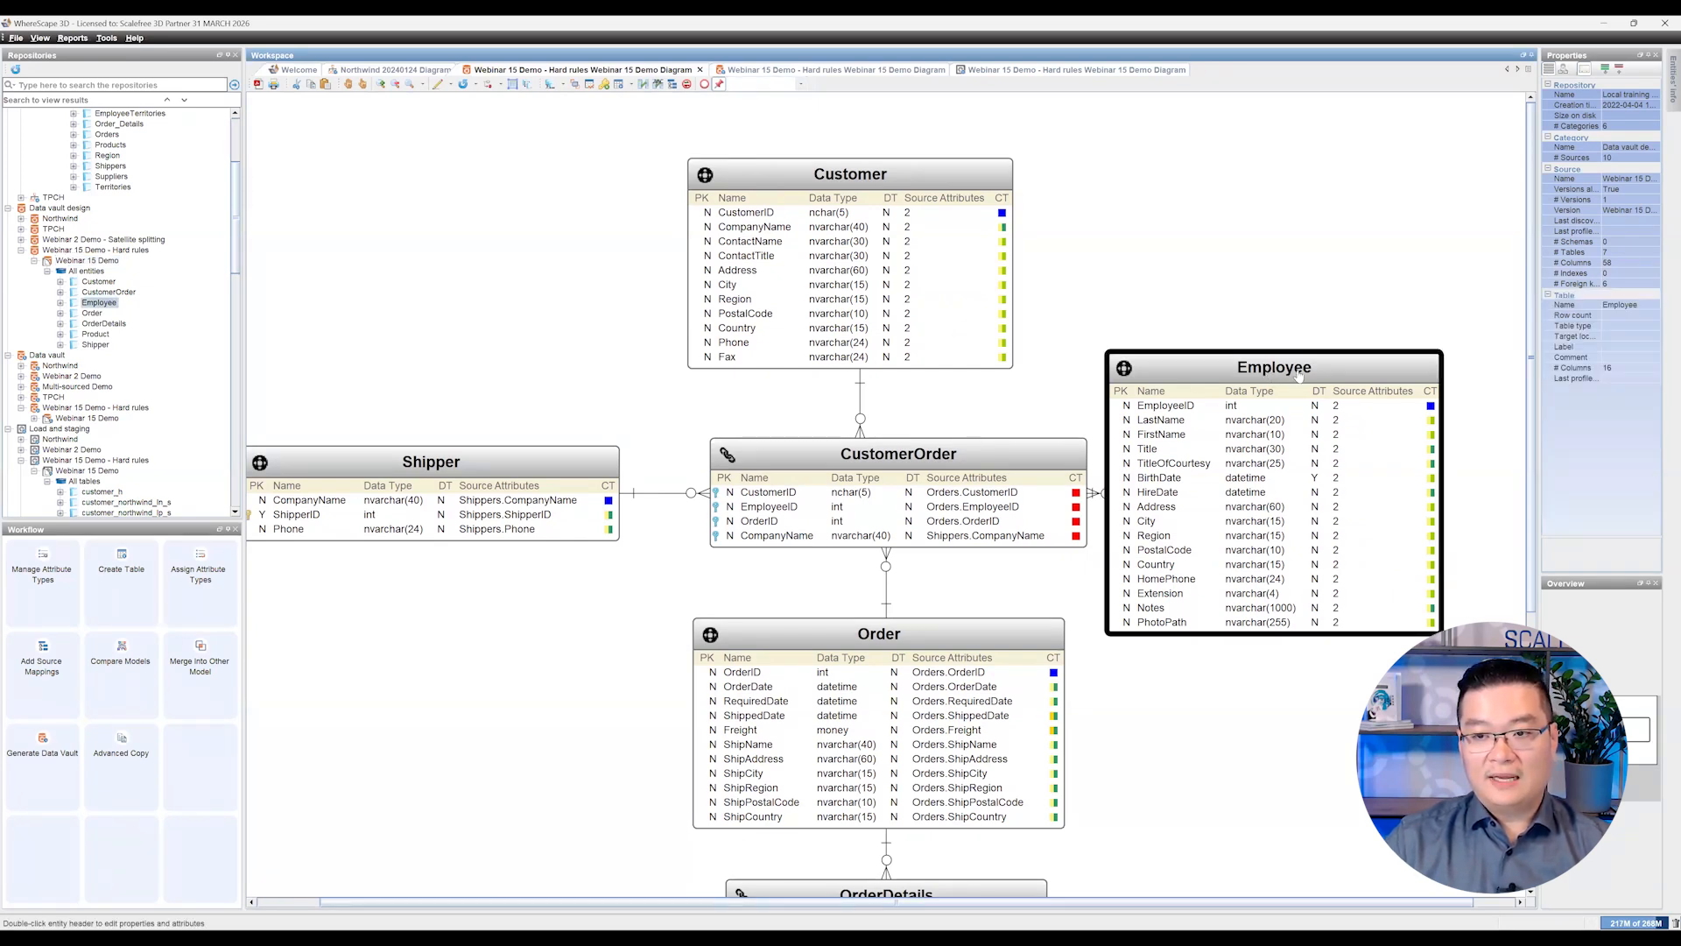
{"action": "left_click", "coordinate": [1294, 328]}
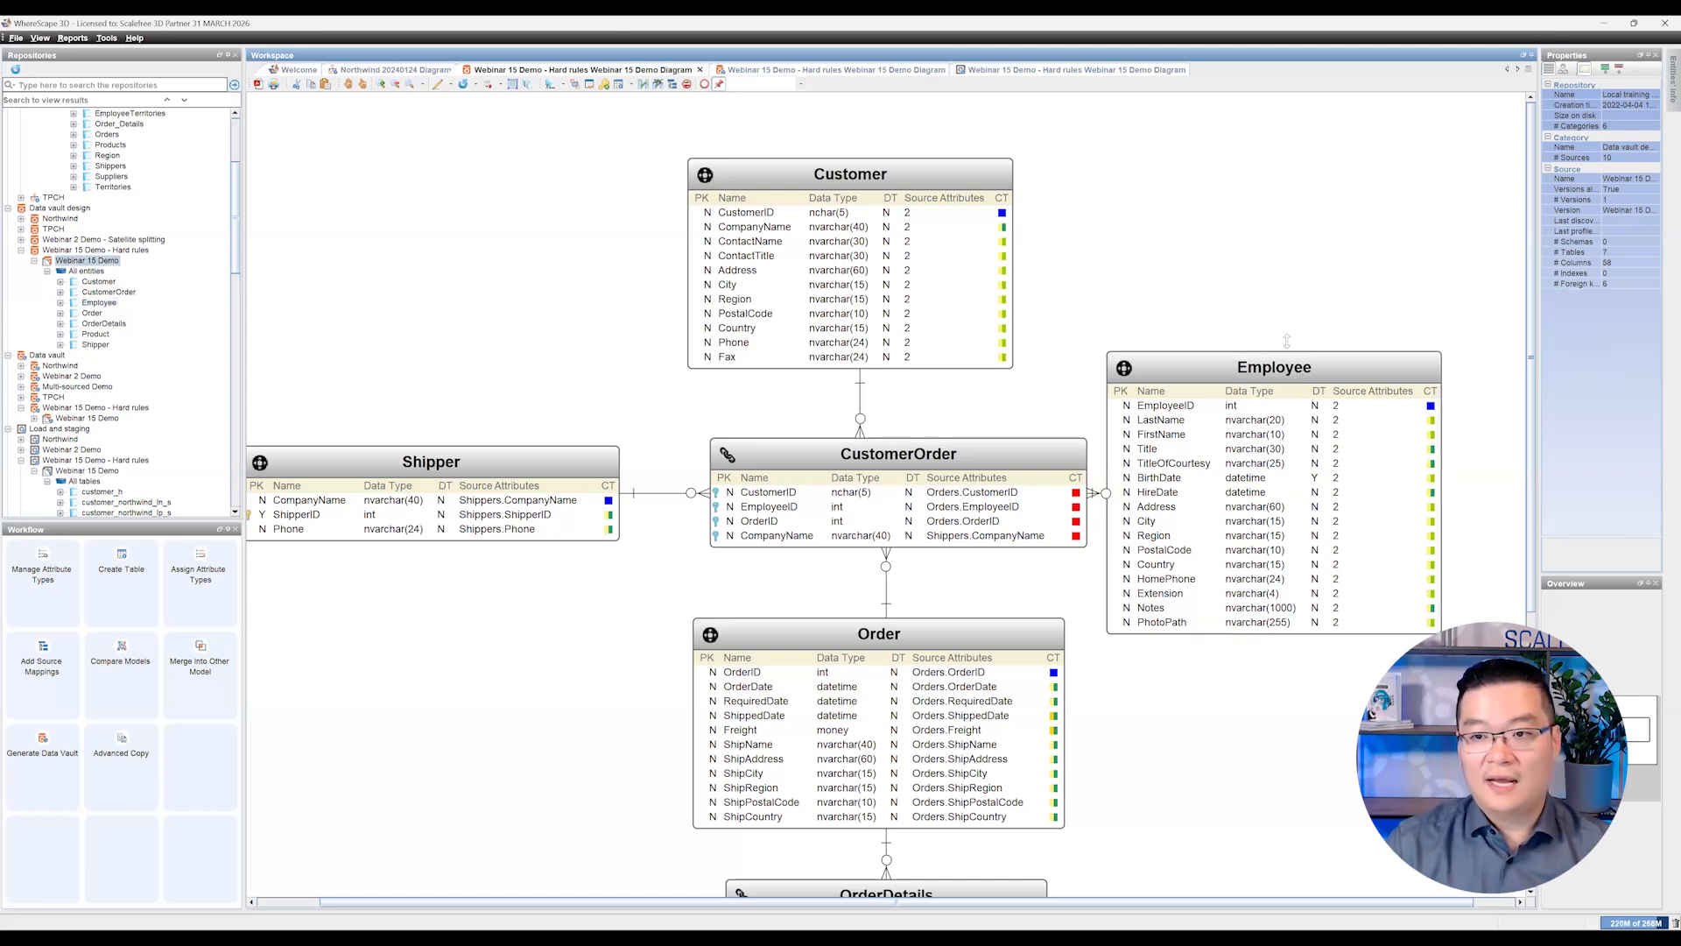
{"action": "left_click", "coordinate": [1265, 382]}
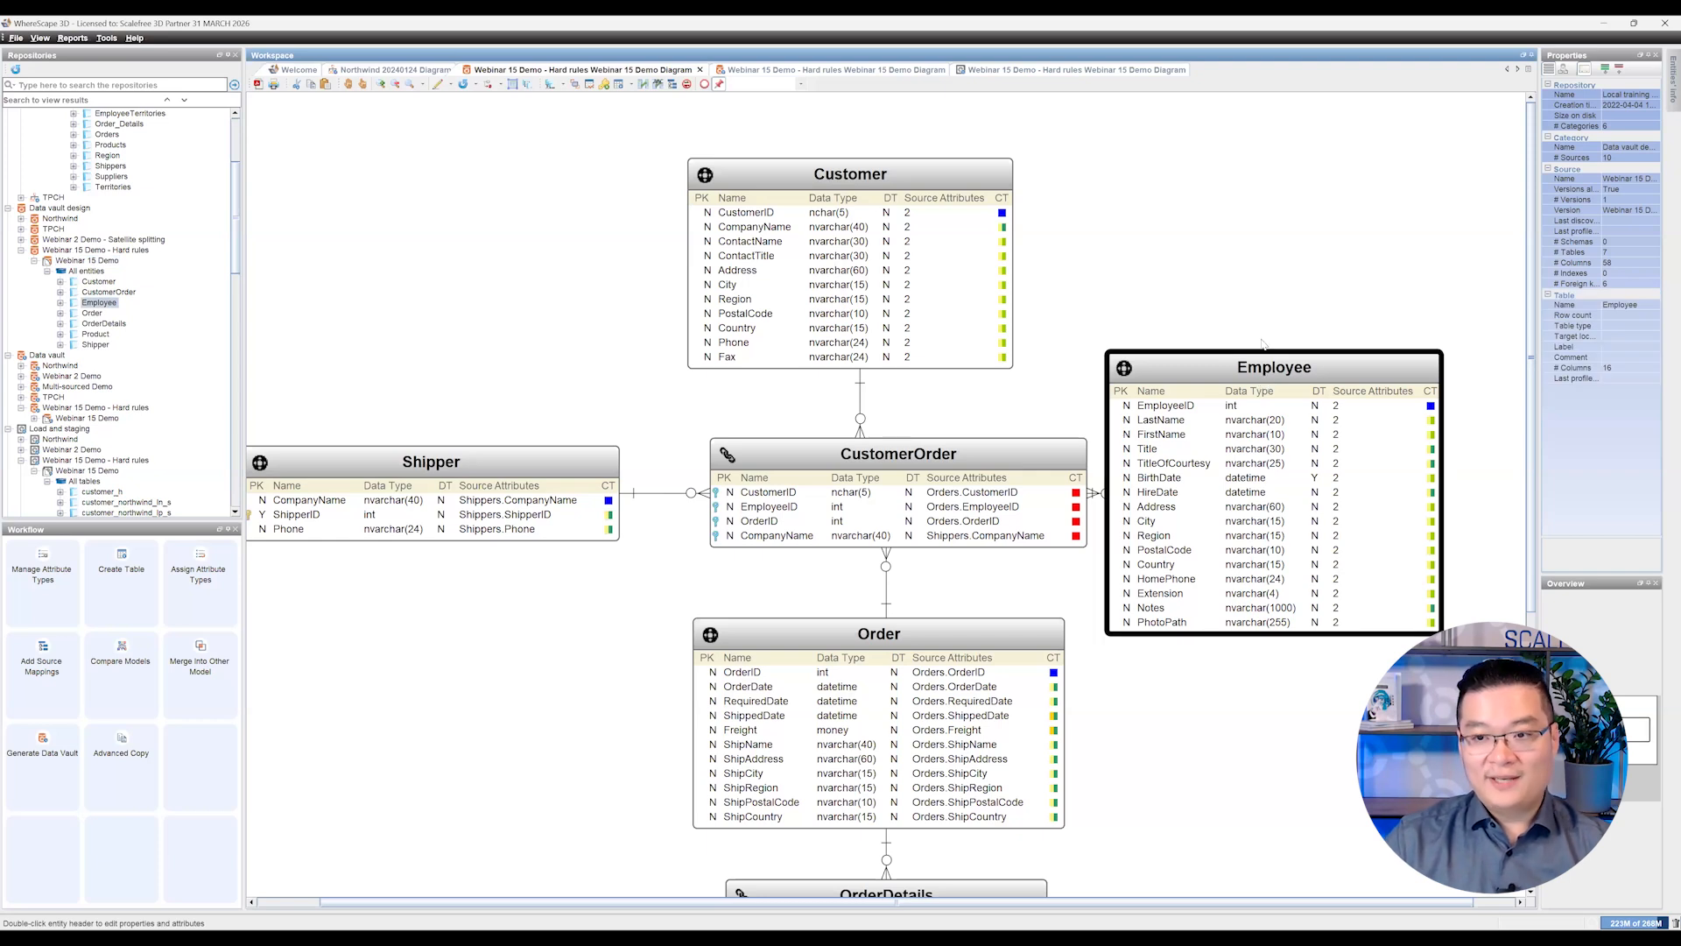
{"action": "left_click", "coordinate": [1264, 311]}
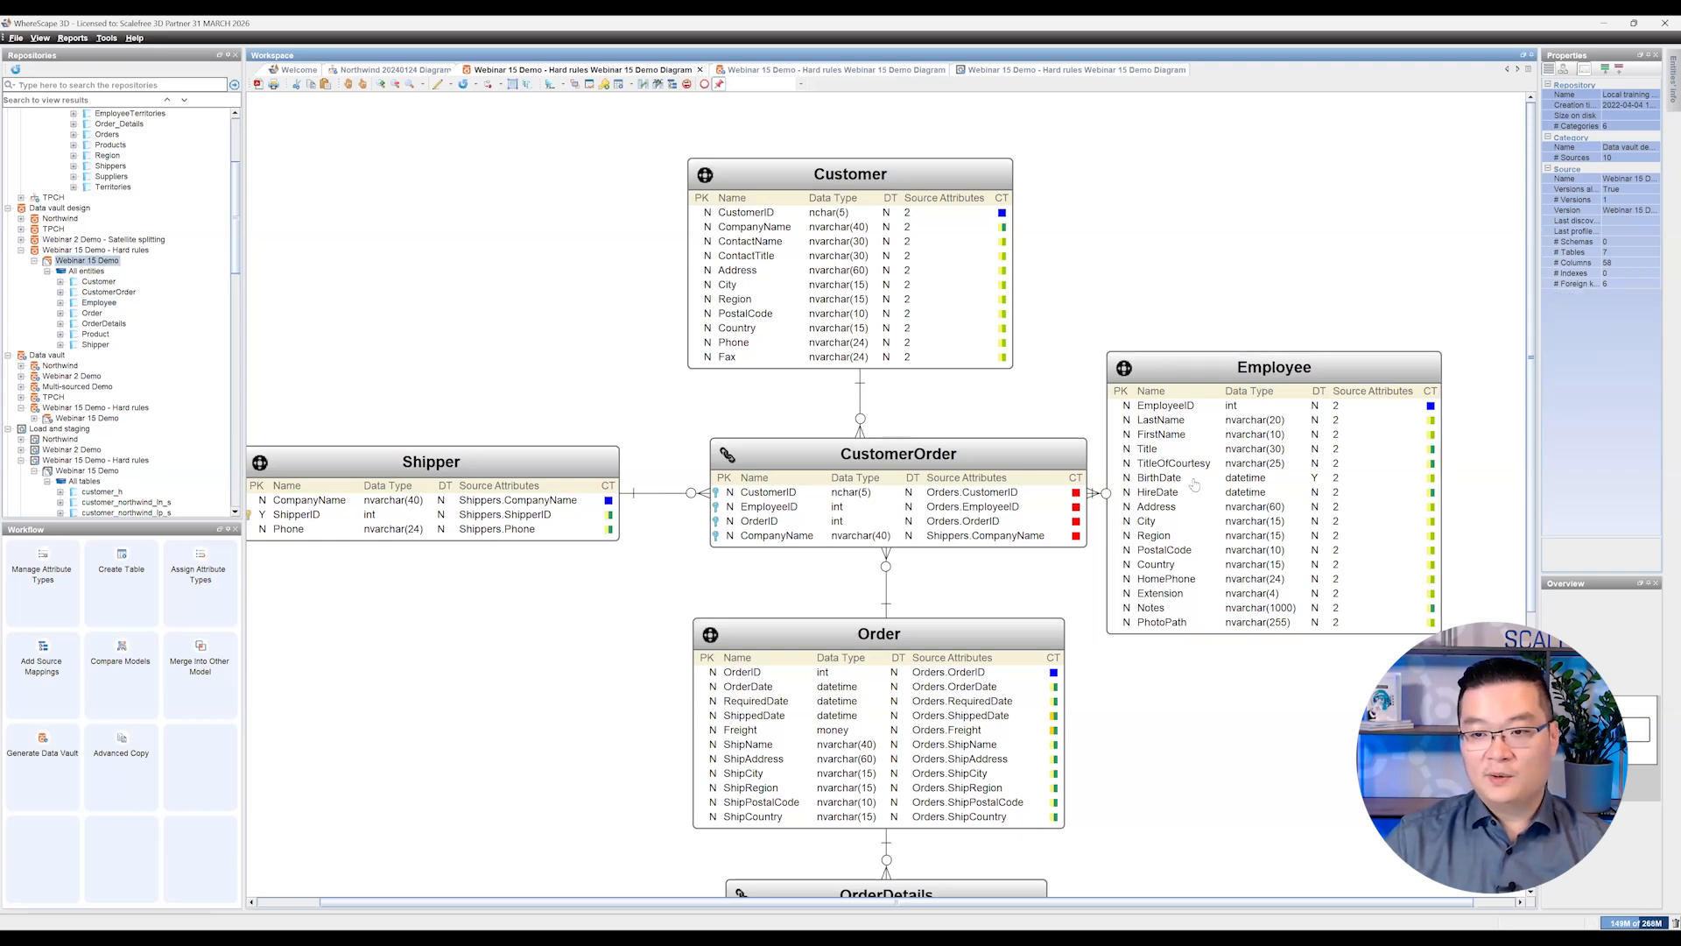
{"action": "left_click", "coordinate": [1196, 483]}
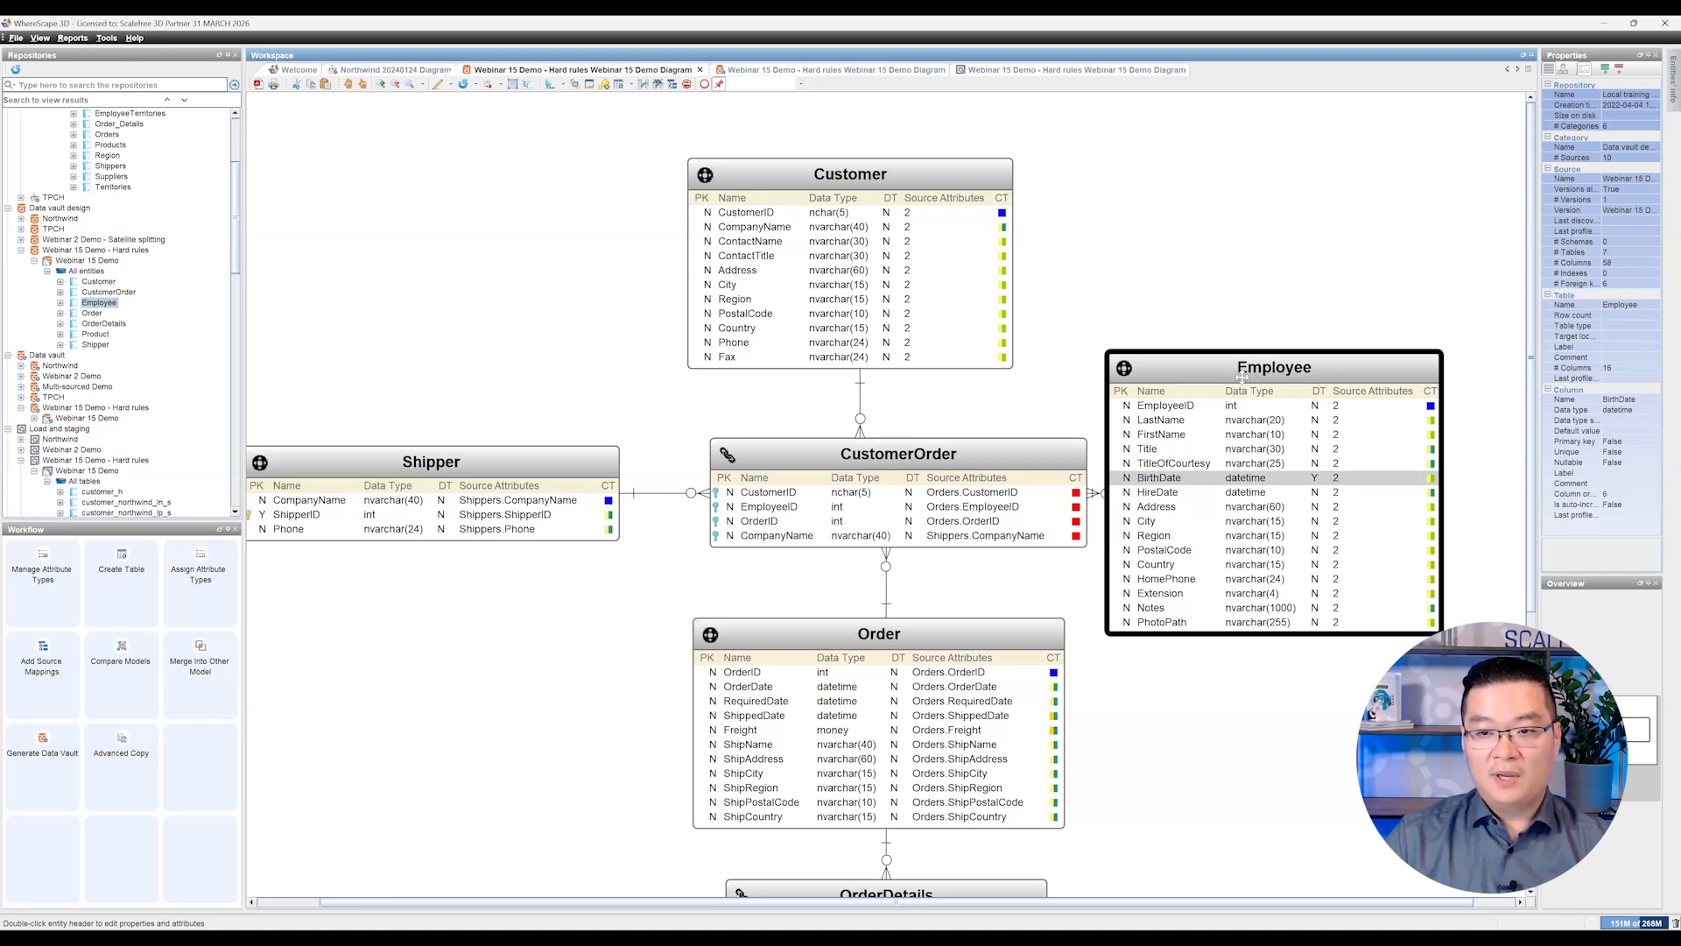
Step: Open the Employee entity's properties at BirthDate and inspect the BirthDate_cast_date transformation's source set options and selected attribute
{"action": "double_click", "coordinate": [1196, 479]}
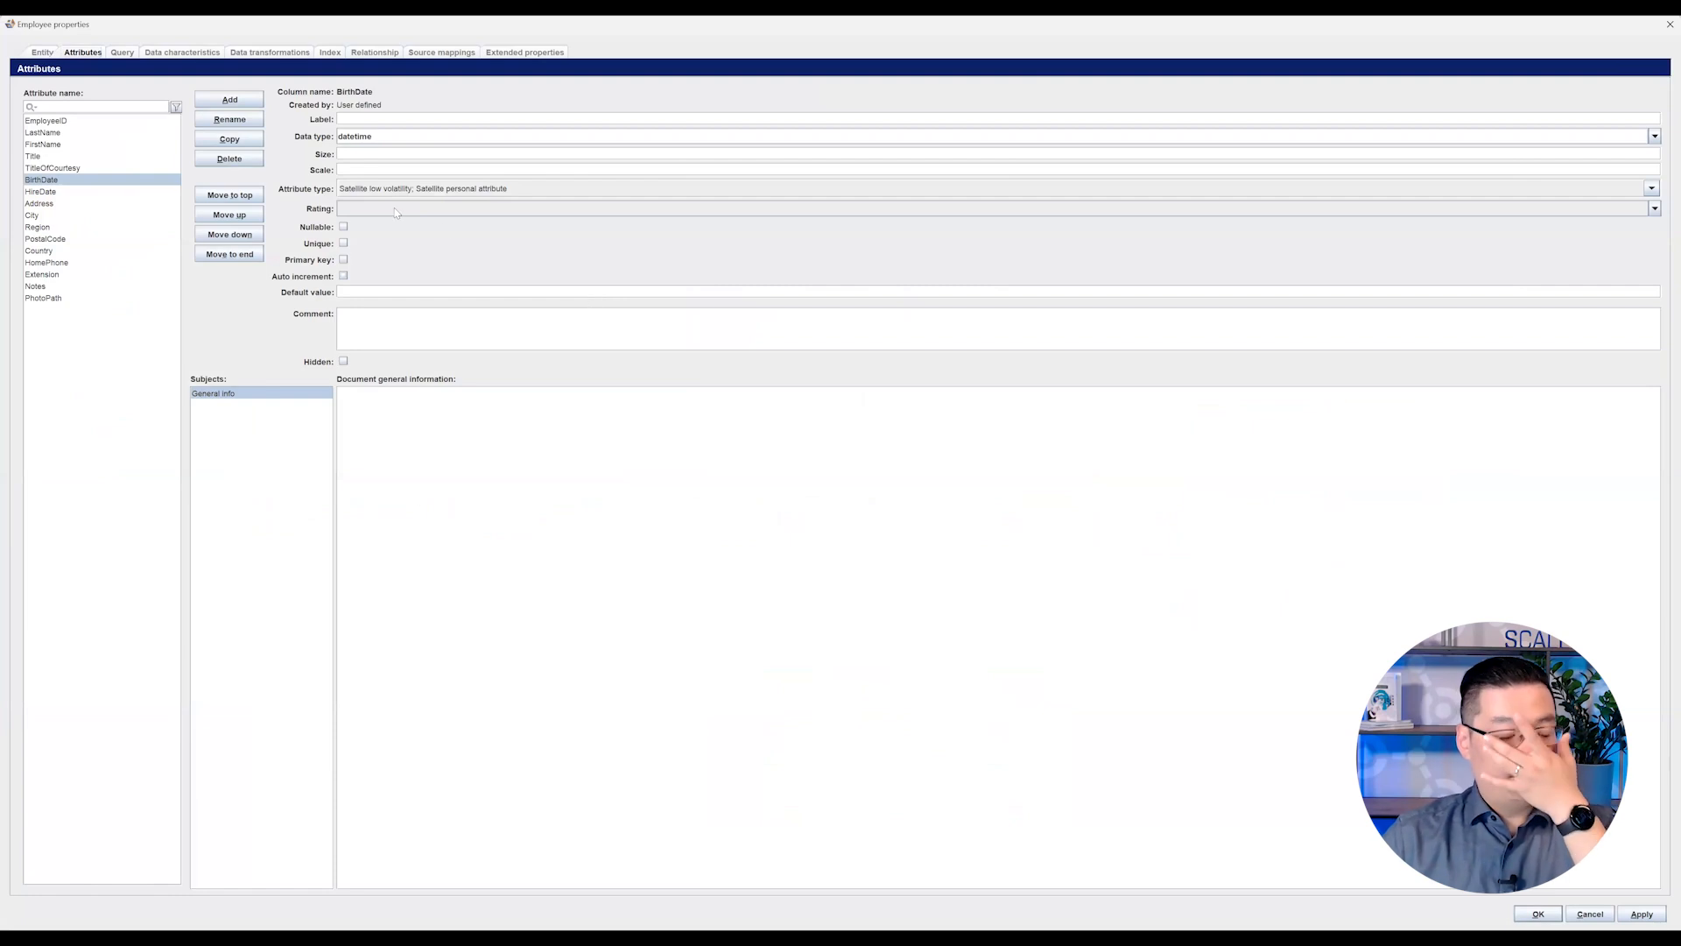
{"action": "left_click", "coordinate": [297, 55]}
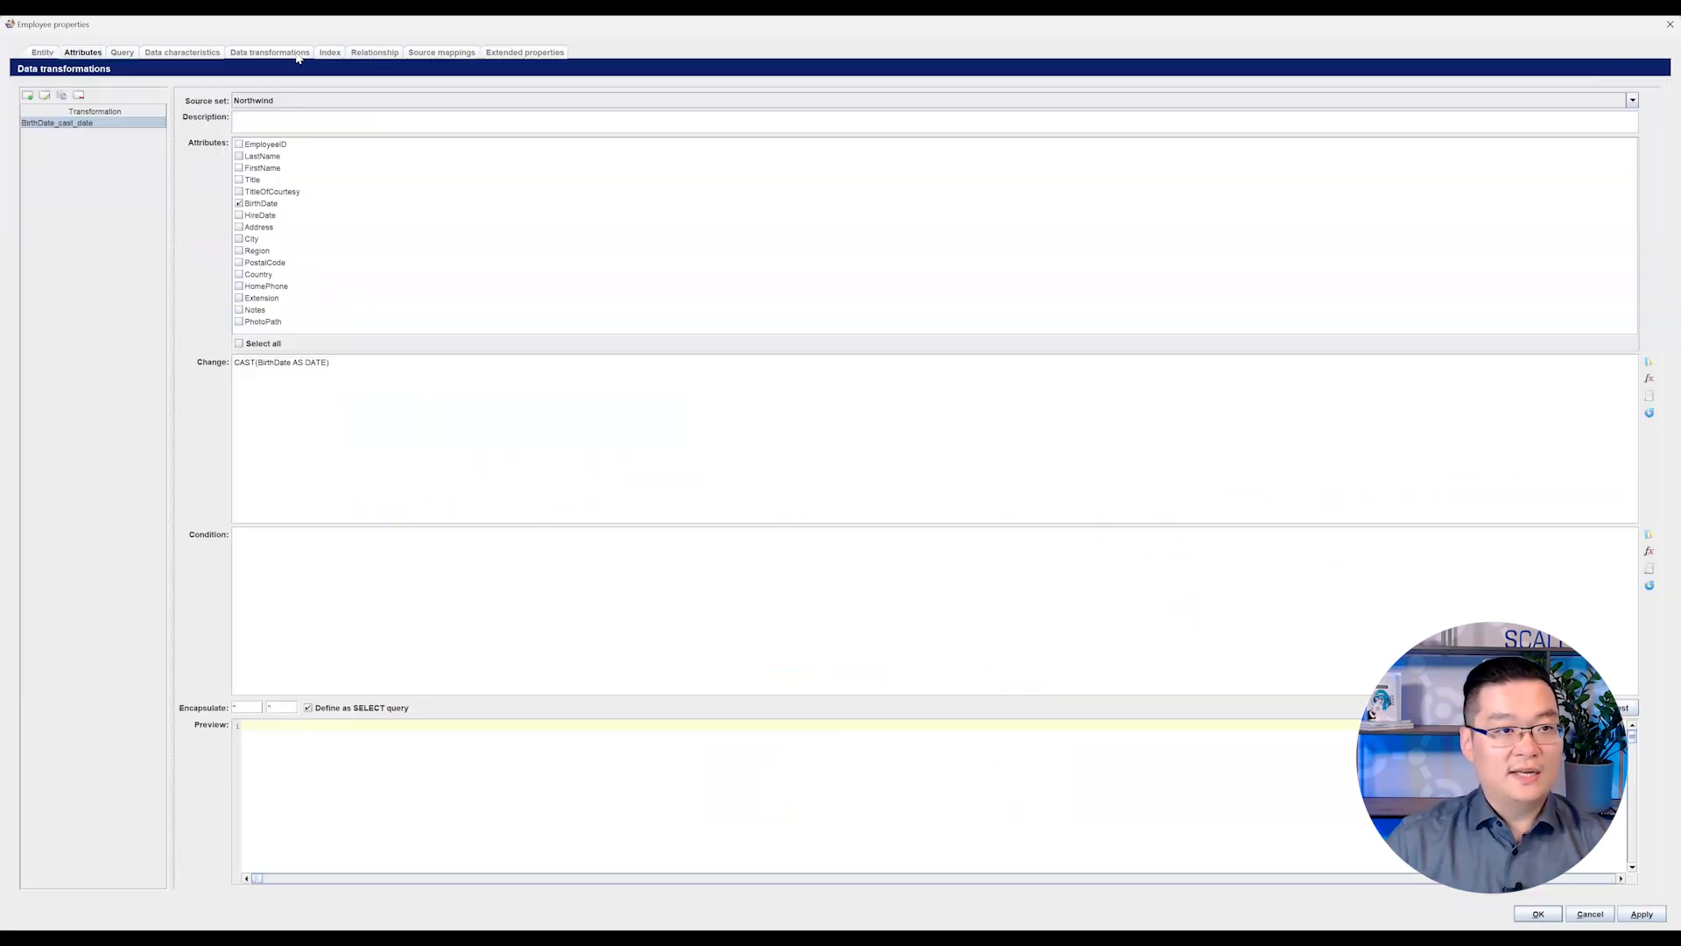
{"action": "left_click", "coordinate": [64, 124]}
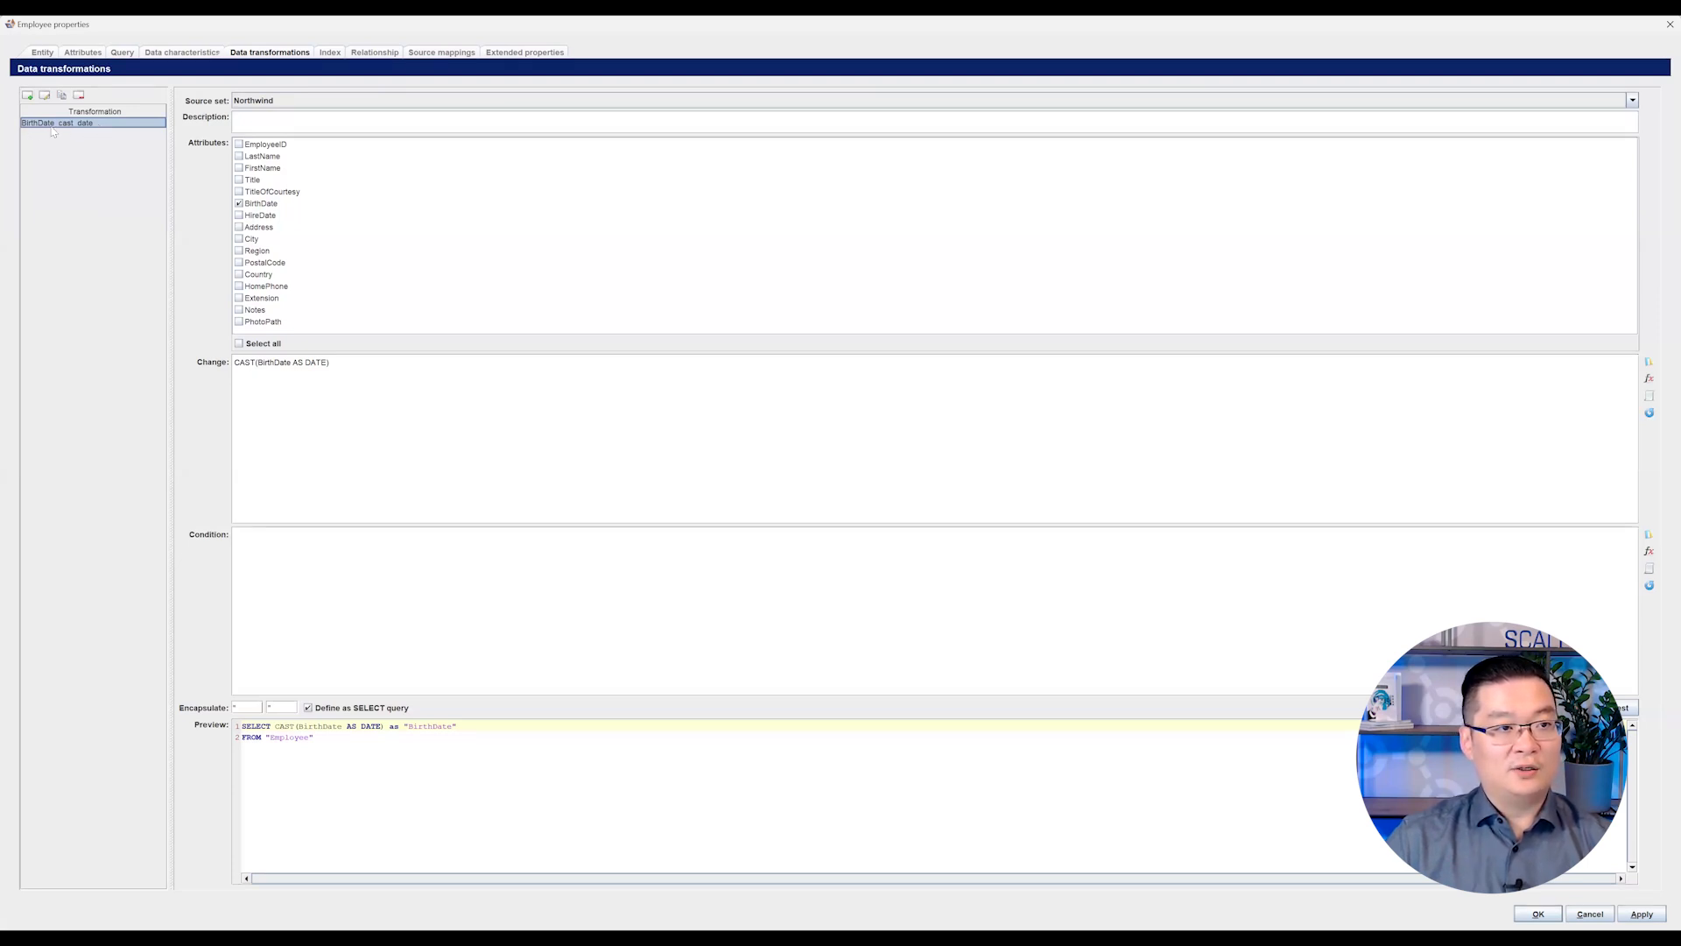
{"action": "left_click", "coordinate": [250, 102]}
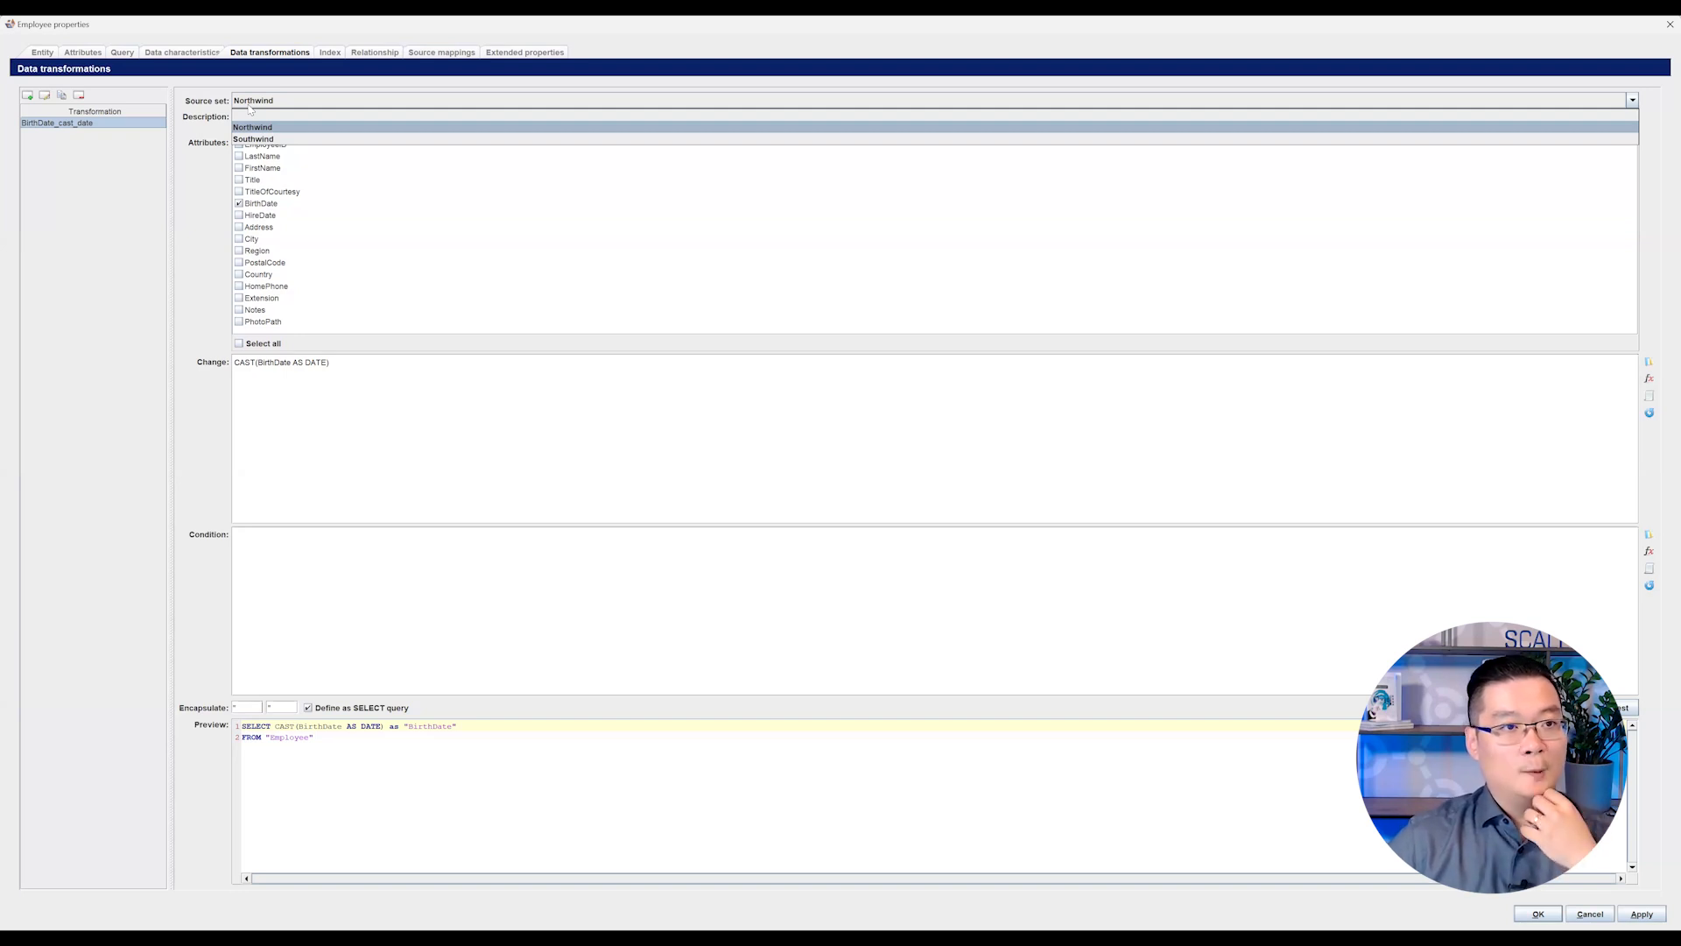
{"action": "left_click", "coordinate": [190, 140]}
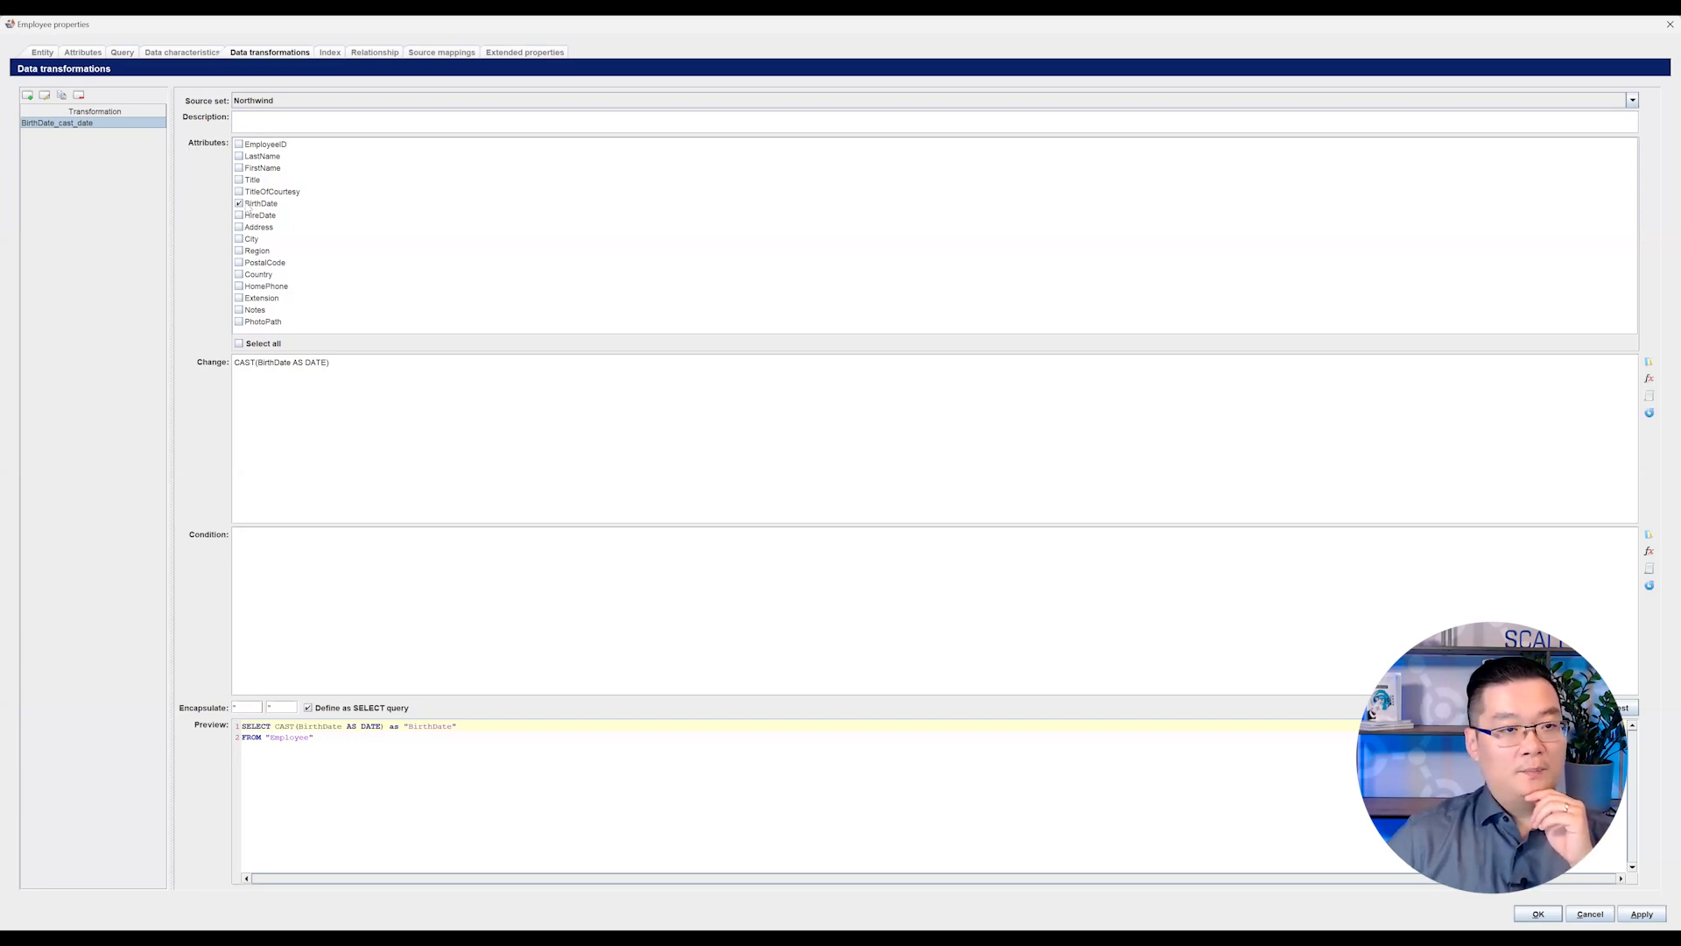
{"action": "left_click", "coordinate": [261, 206]}
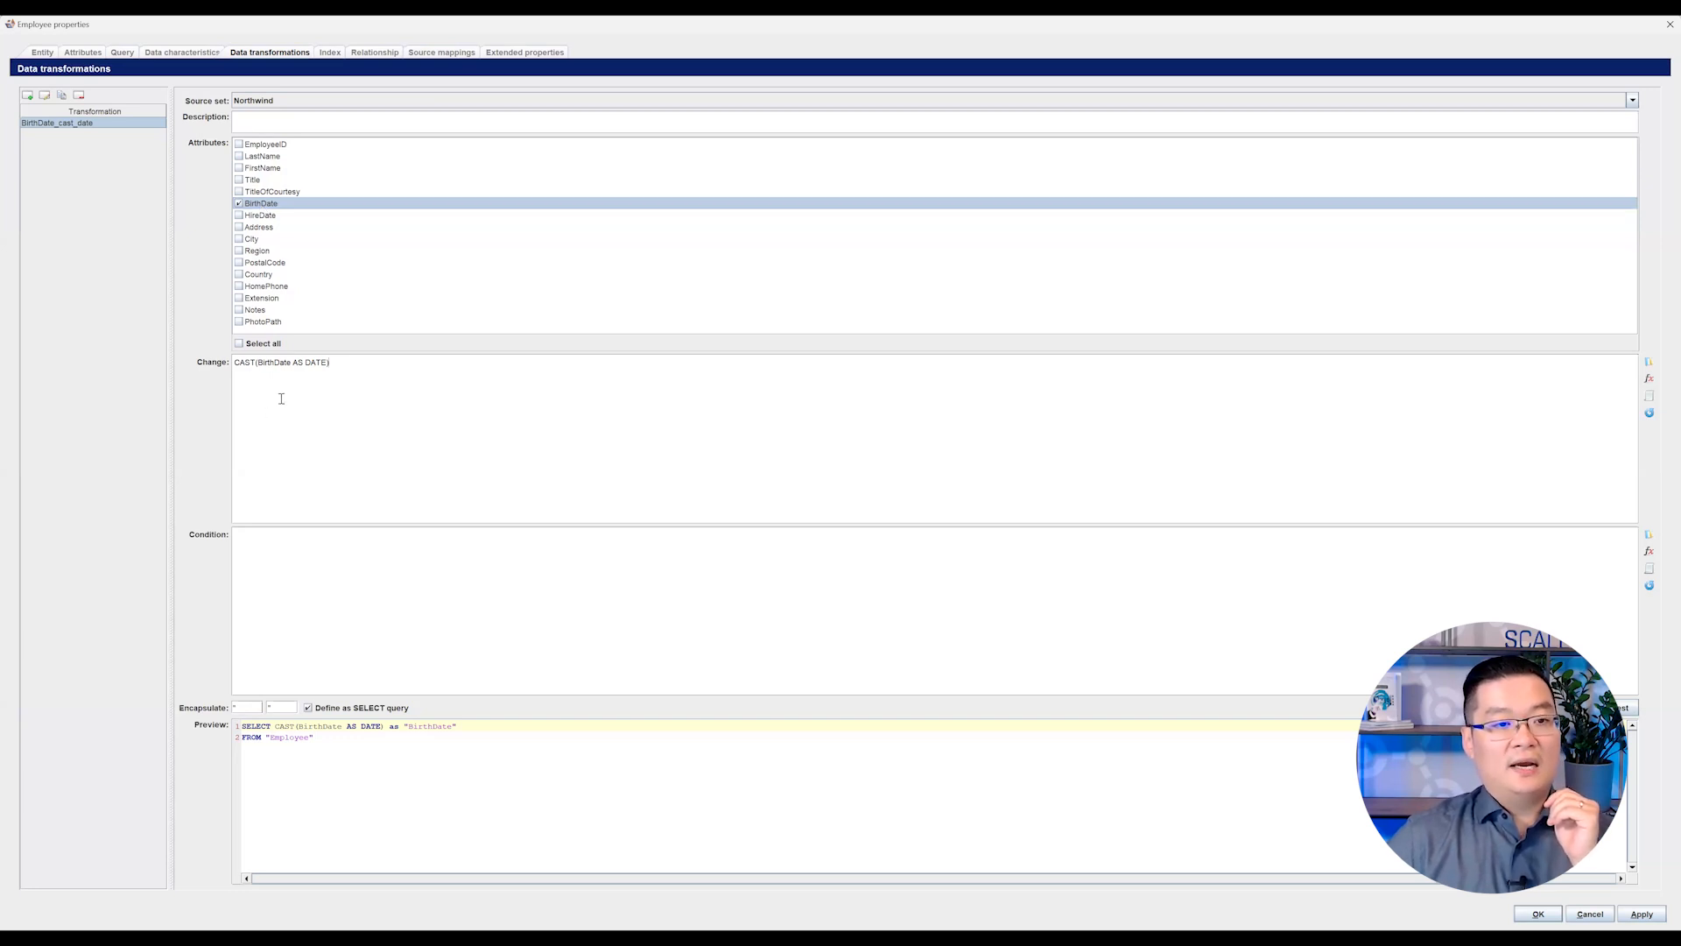
Step: Review the change expression CAST(BirthDate AS DATE) and close the Employee properties without saving
{"action": "left_click_drag", "start_coordinate": [232, 367], "coordinate": [340, 363]}
{"action": "left_click", "coordinate": [332, 365]}
{"action": "left_click", "coordinate": [340, 363]}
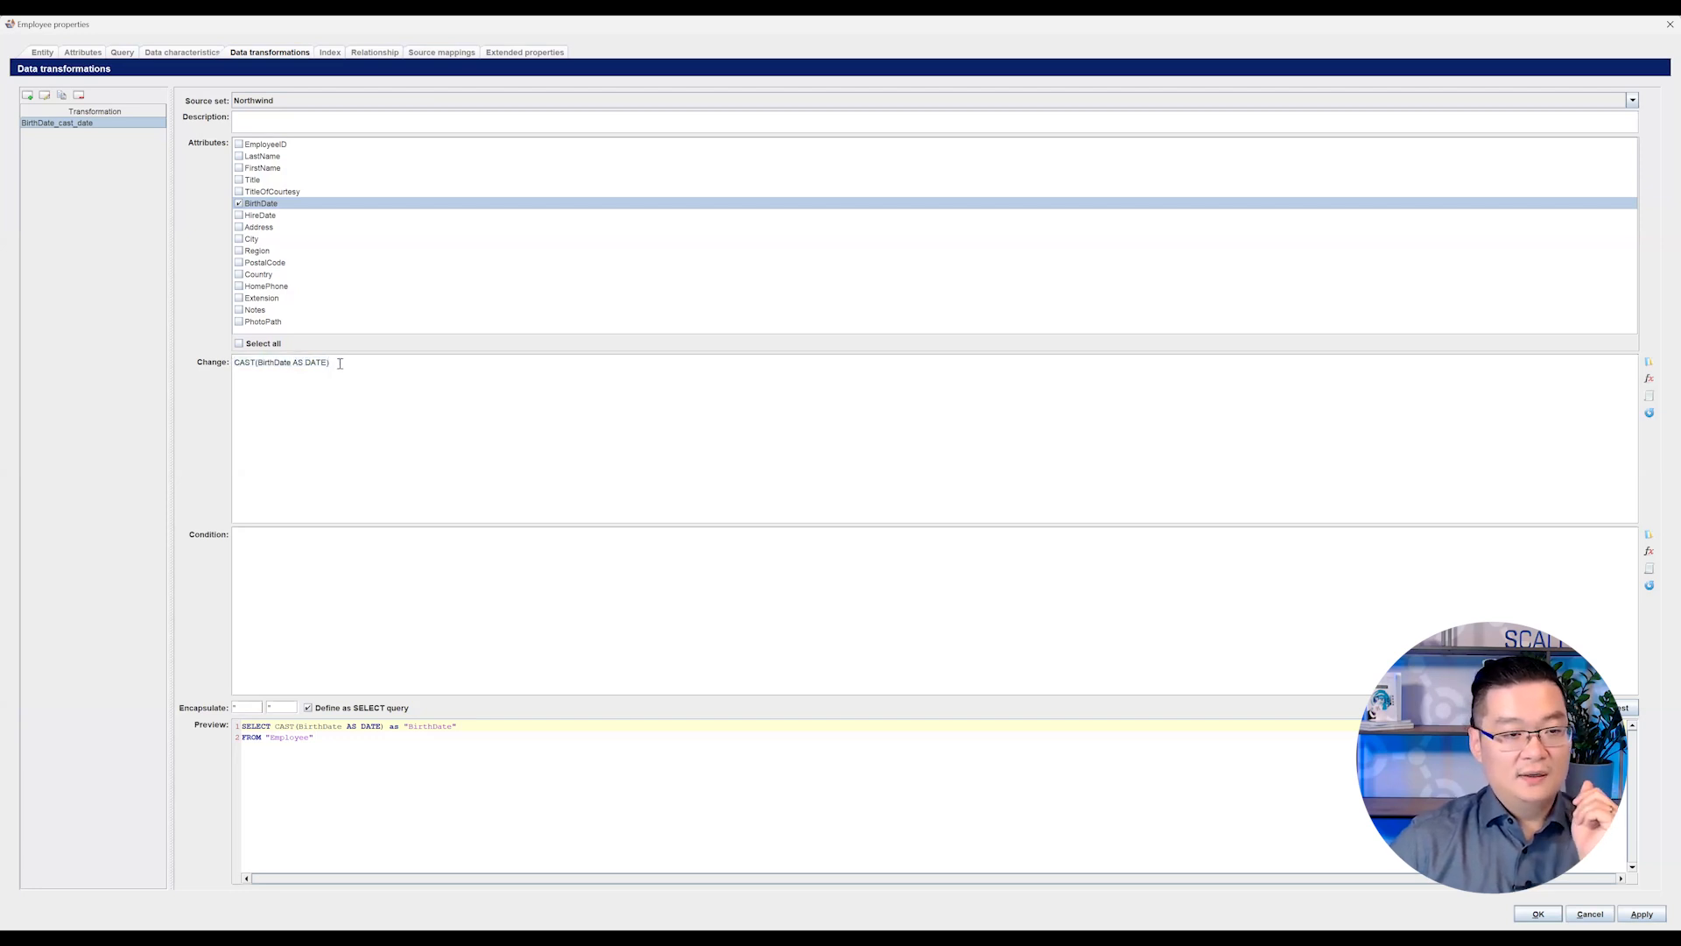
{"action": "left_click_drag", "start_coordinate": [340, 363], "coordinate": [224, 366]}
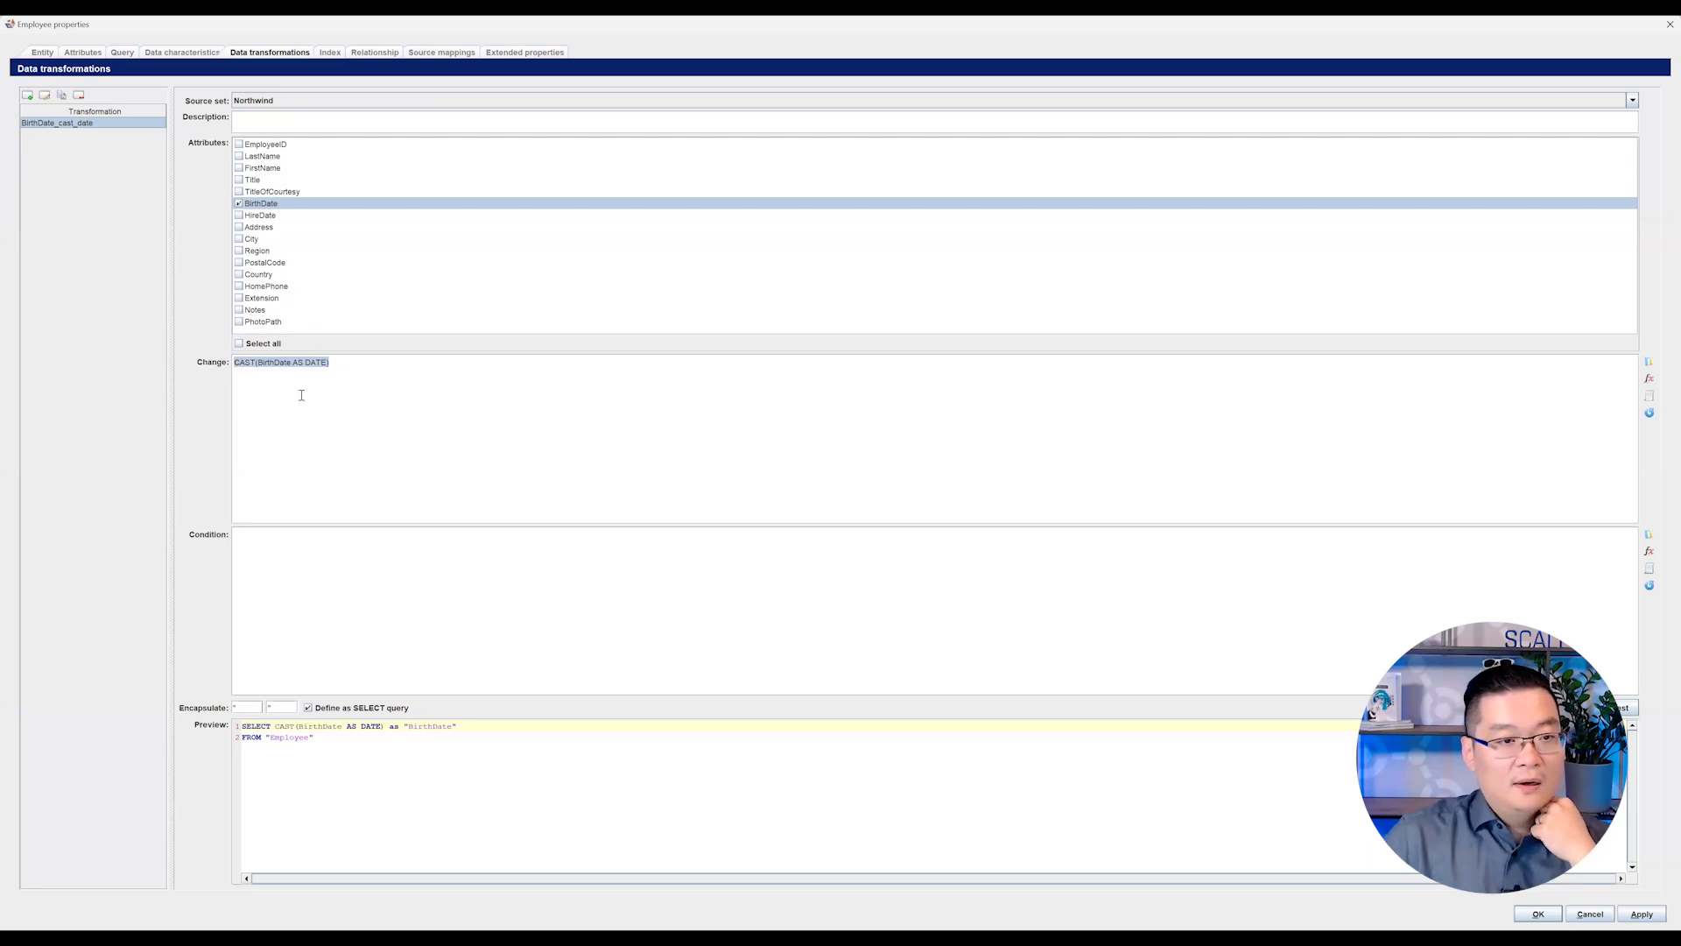
{"action": "left_click", "coordinate": [337, 364]}
{"action": "left_click_drag", "start_coordinate": [337, 363], "coordinate": [229, 366]}
{"action": "left_click", "coordinate": [238, 367]}
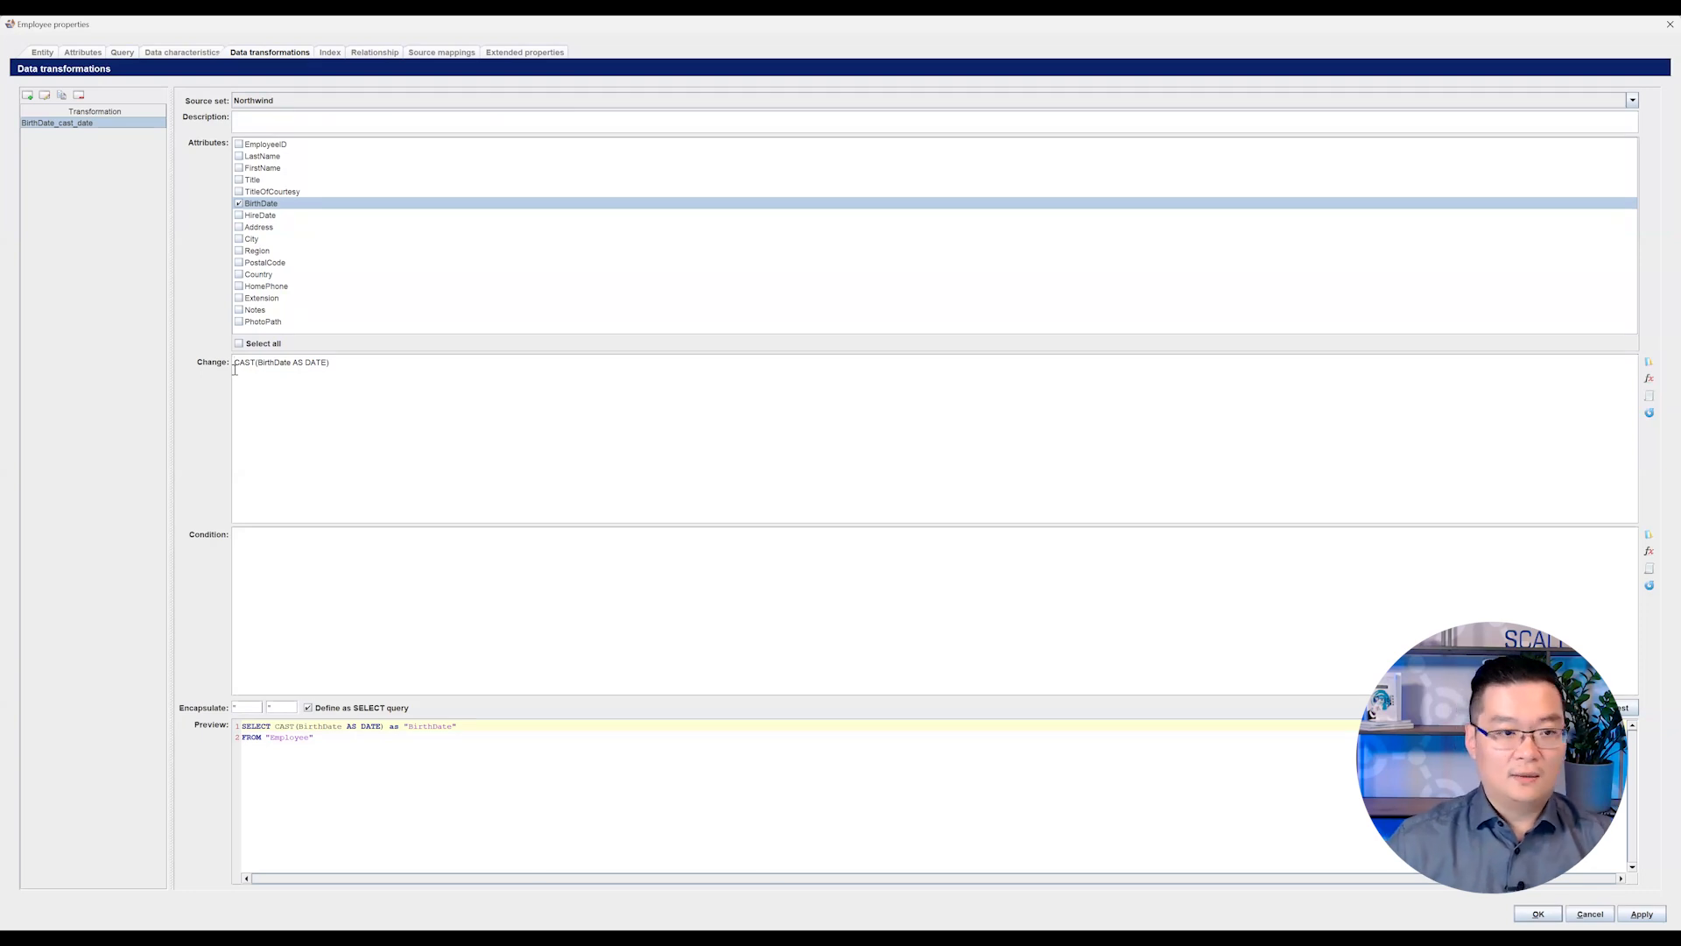
{"action": "left_click", "coordinate": [1595, 916]}
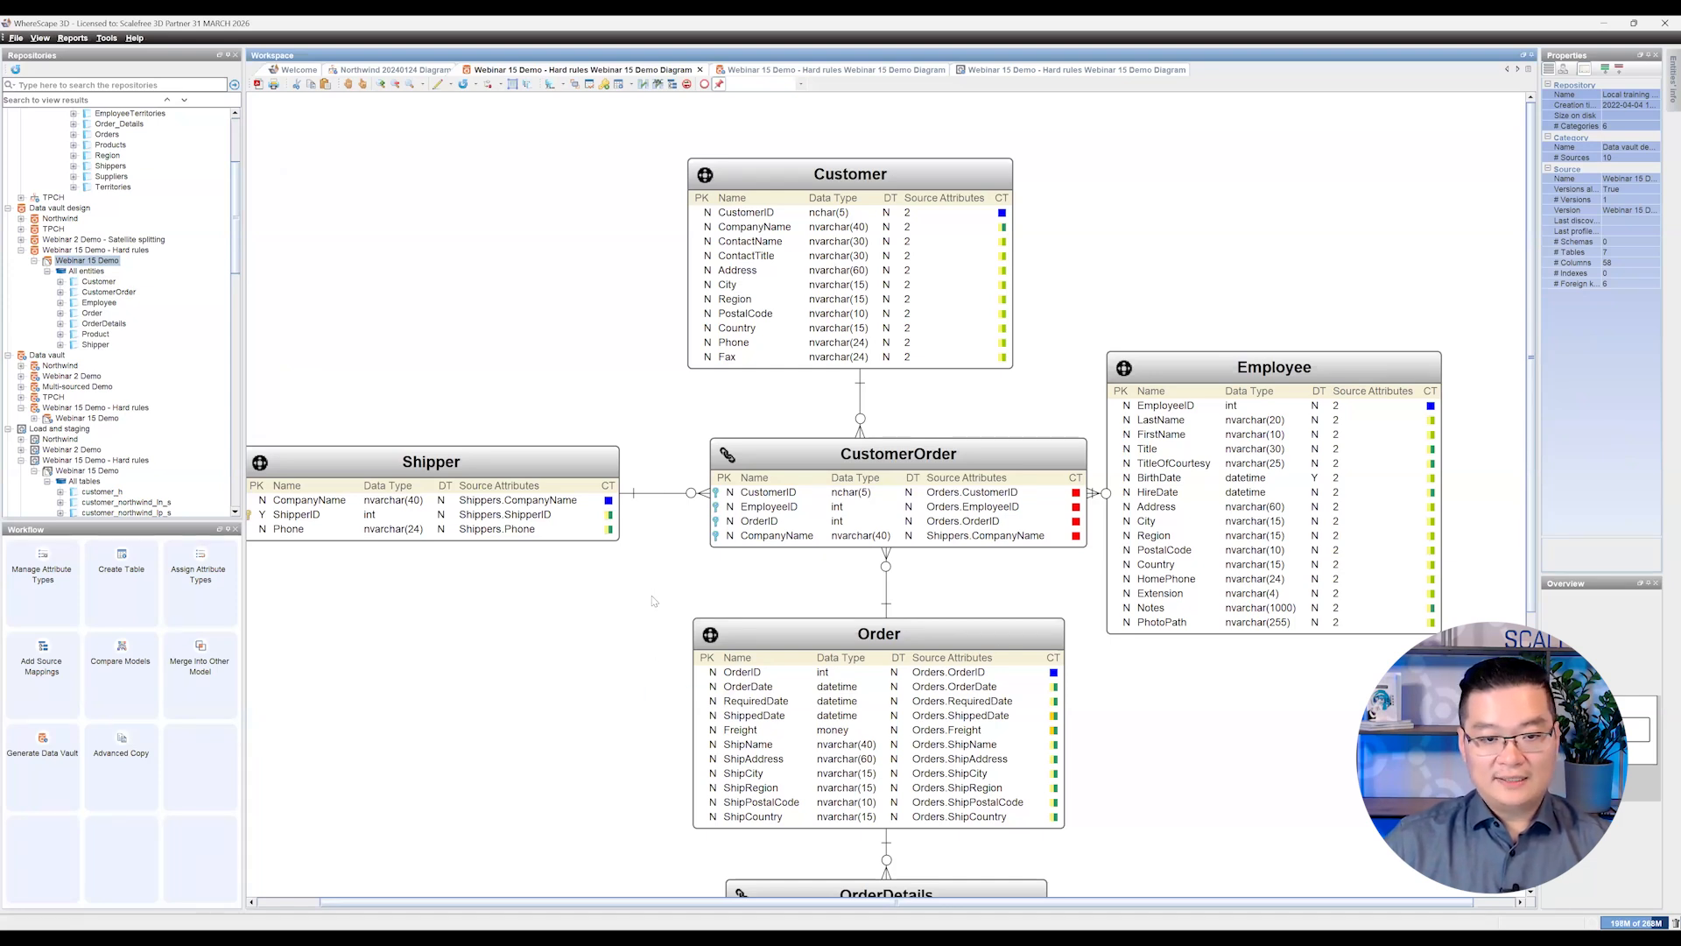
Step: Open the Shipper entity's properties and review the attribute types of CompanyName and ShipperID
{"action": "left_click_drag", "start_coordinate": [682, 904], "coordinate": [659, 903]}
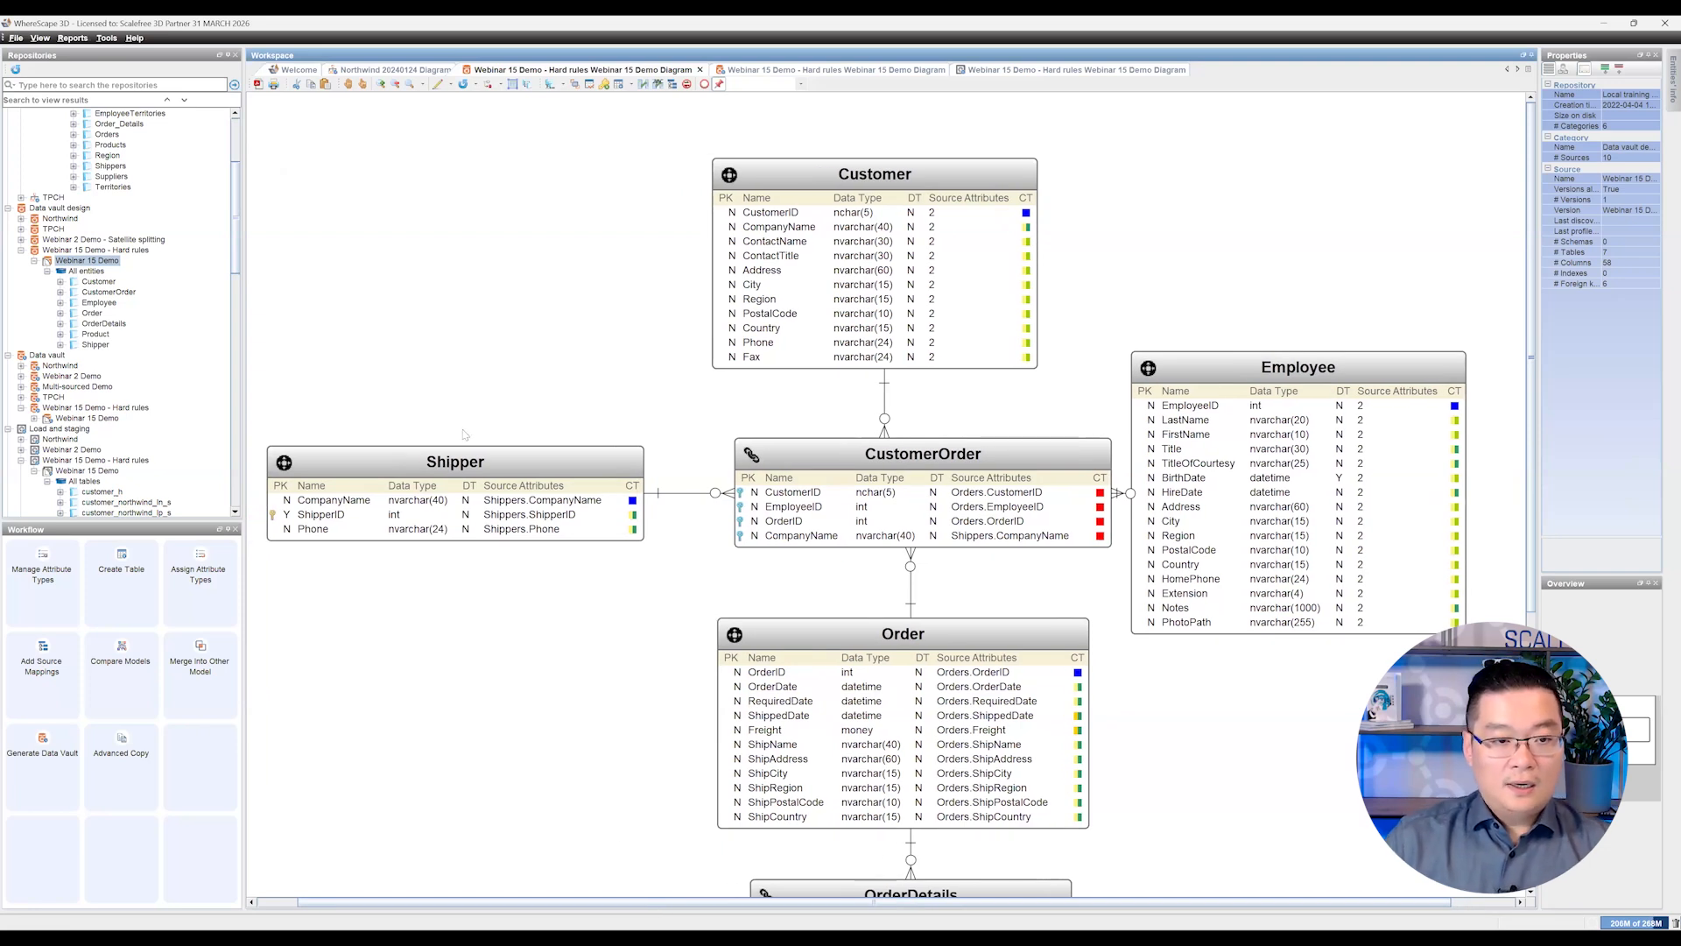
{"action": "left_click", "coordinate": [456, 474]}
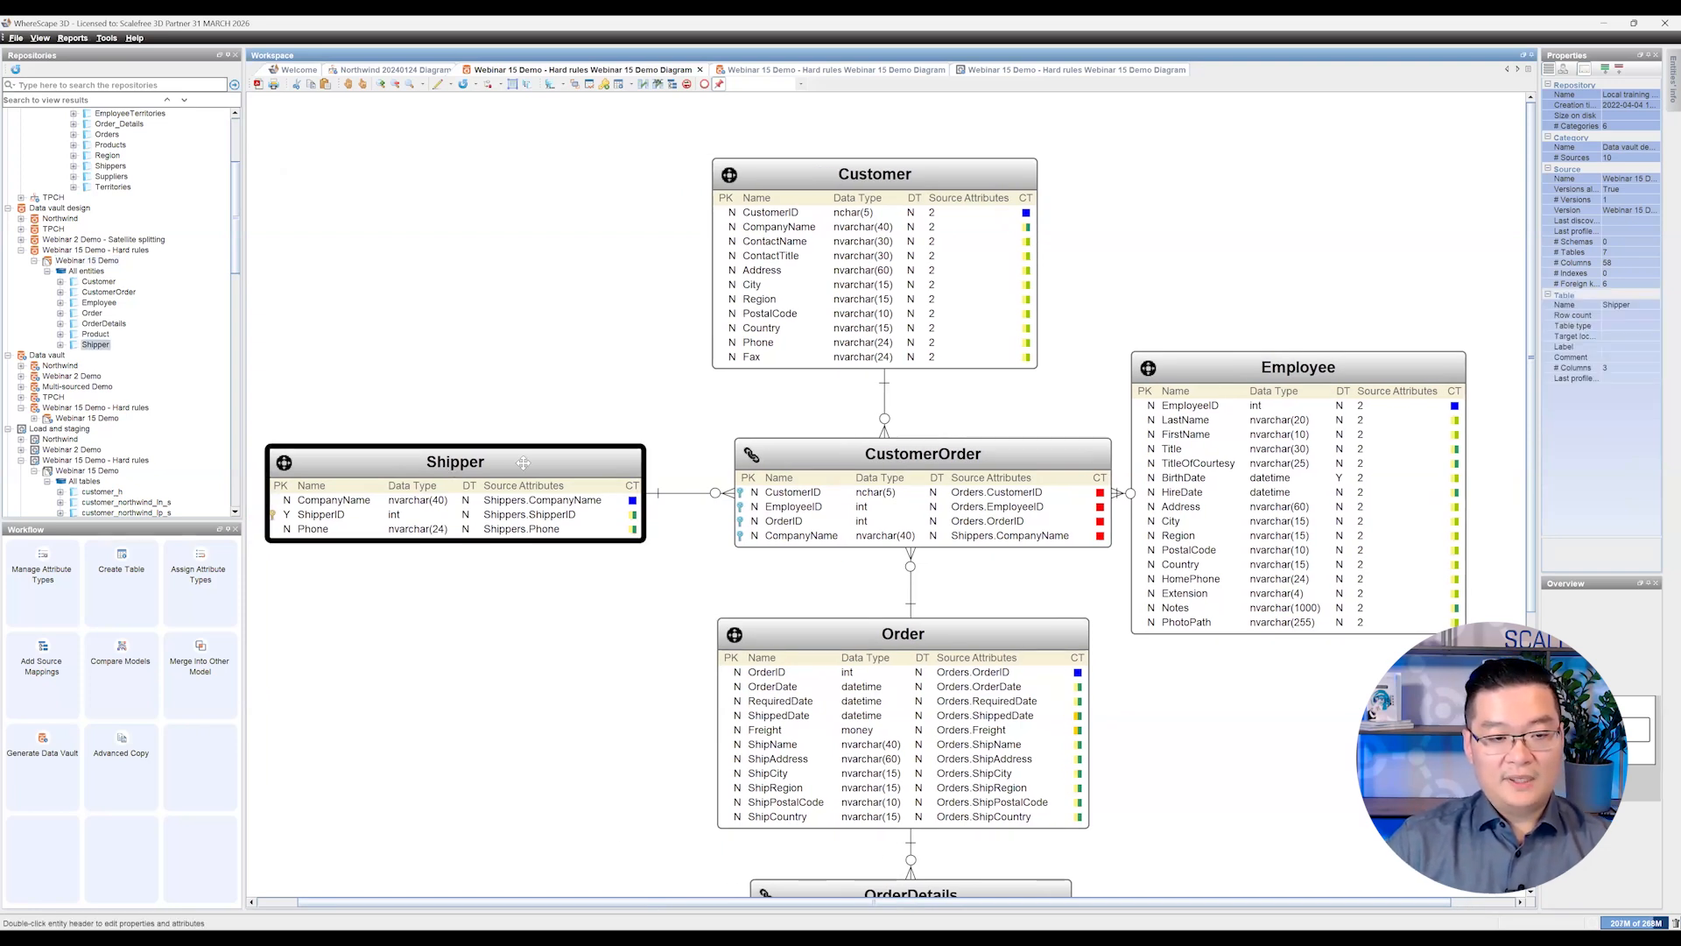
{"action": "left_click", "coordinate": [354, 504]}
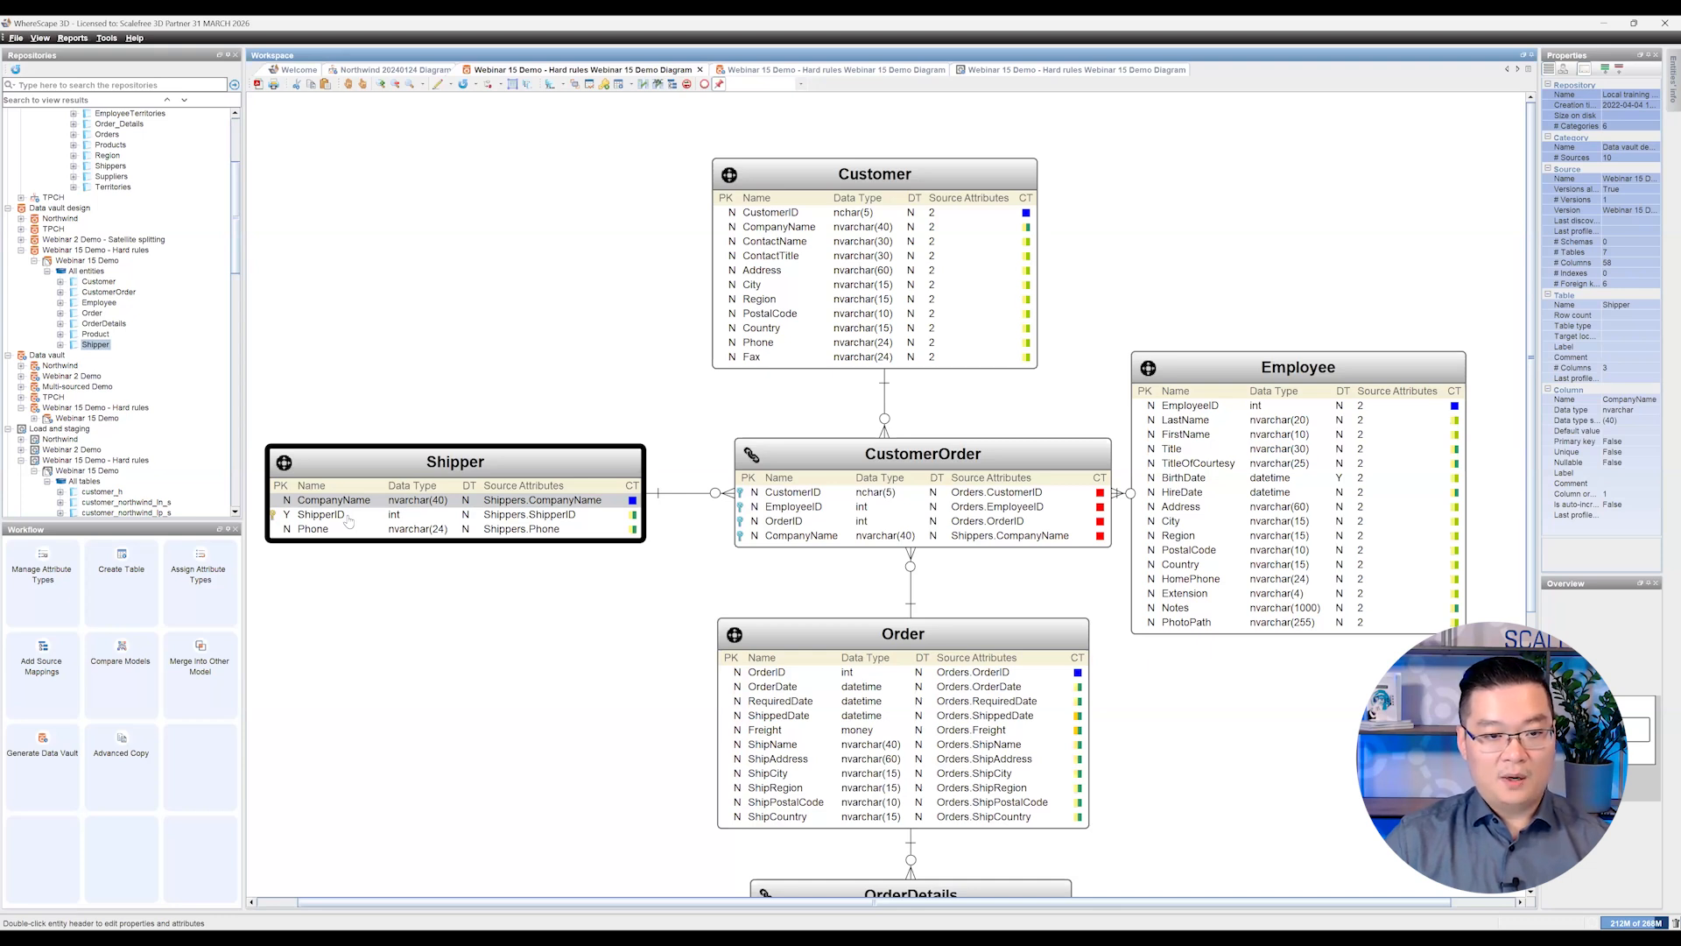
{"action": "double_click", "coordinate": [396, 461]}
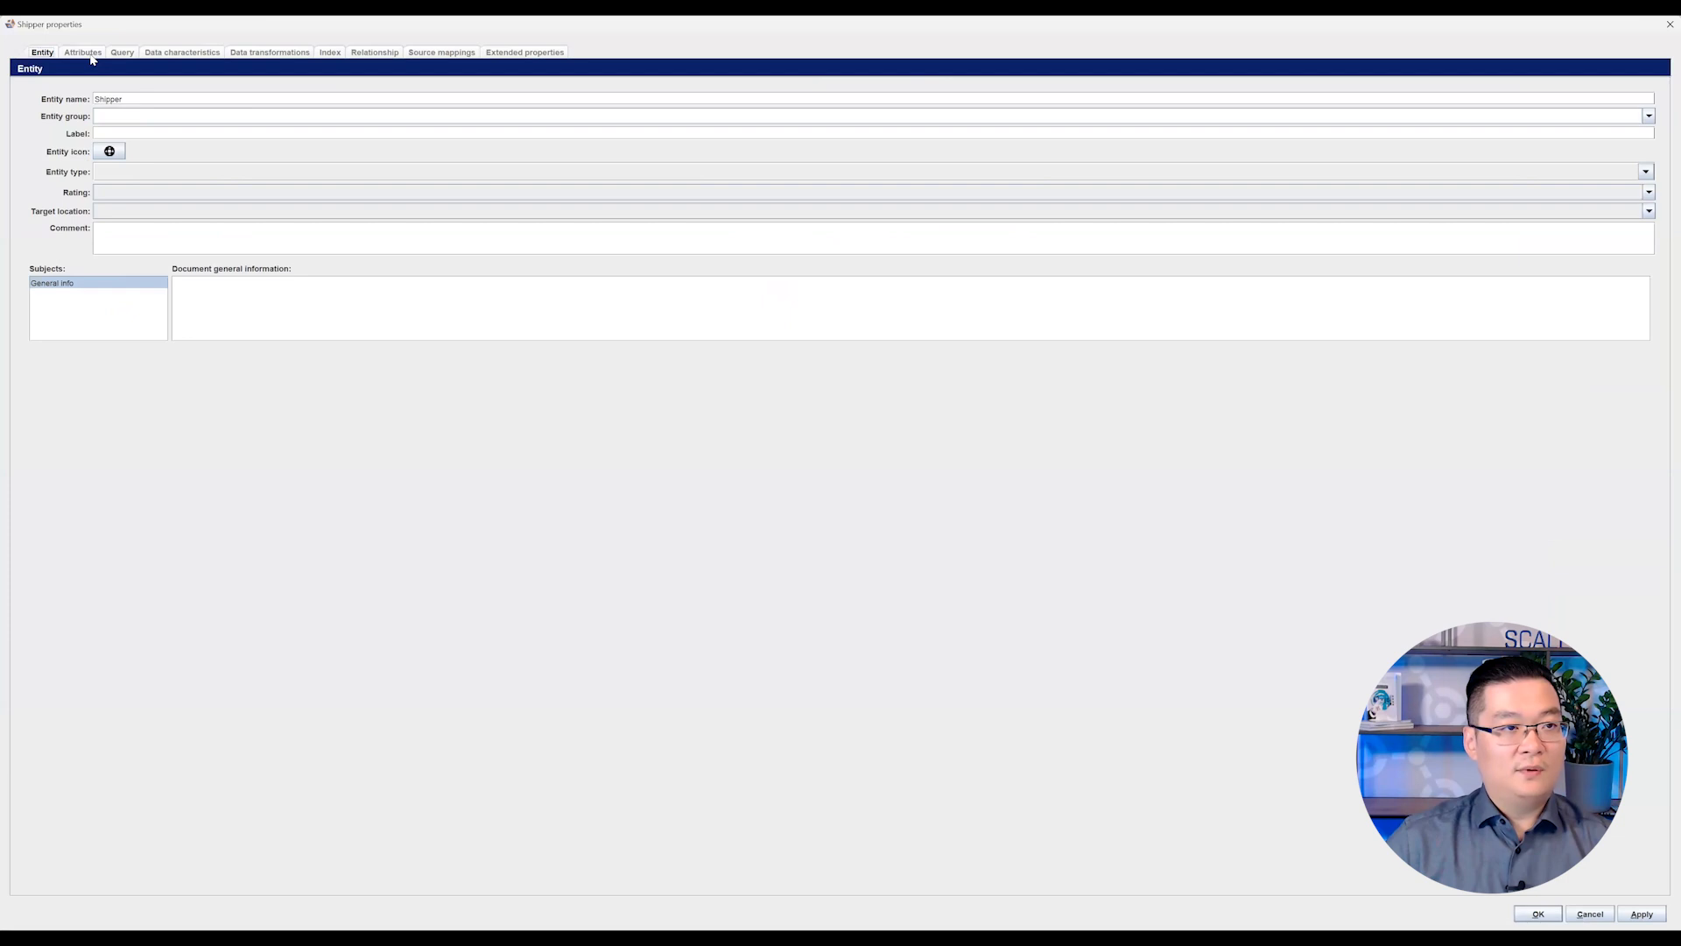
{"action": "left_click", "coordinate": [91, 55]}
{"action": "left_click", "coordinate": [84, 120]}
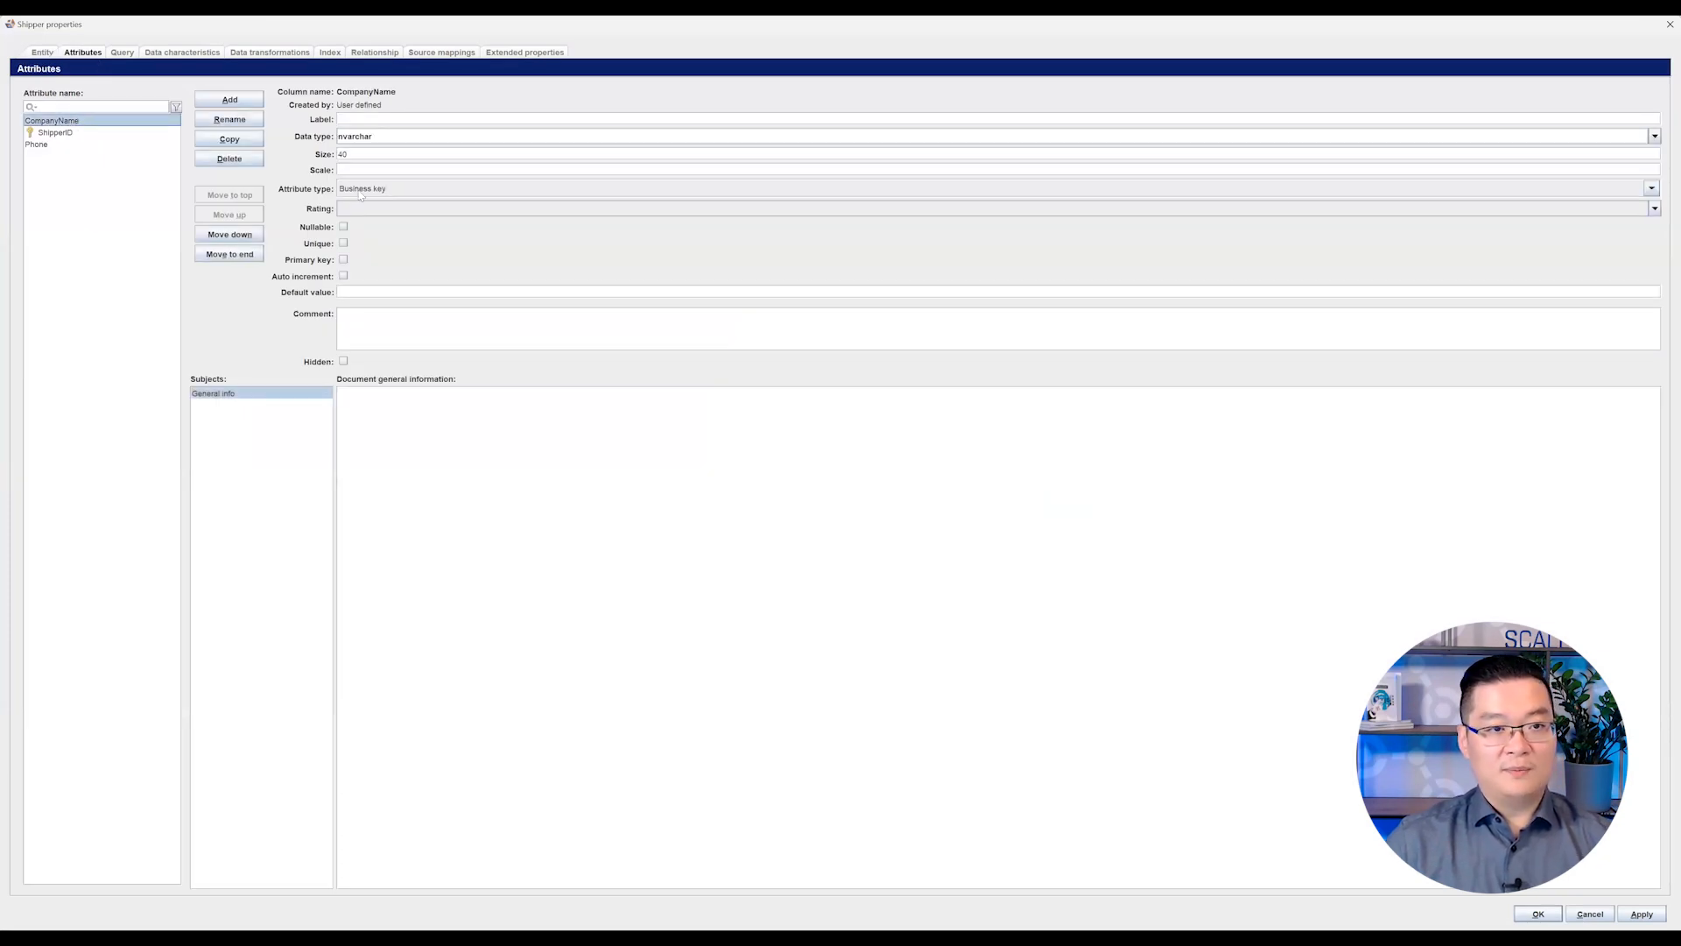
{"action": "left_click", "coordinate": [70, 134]}
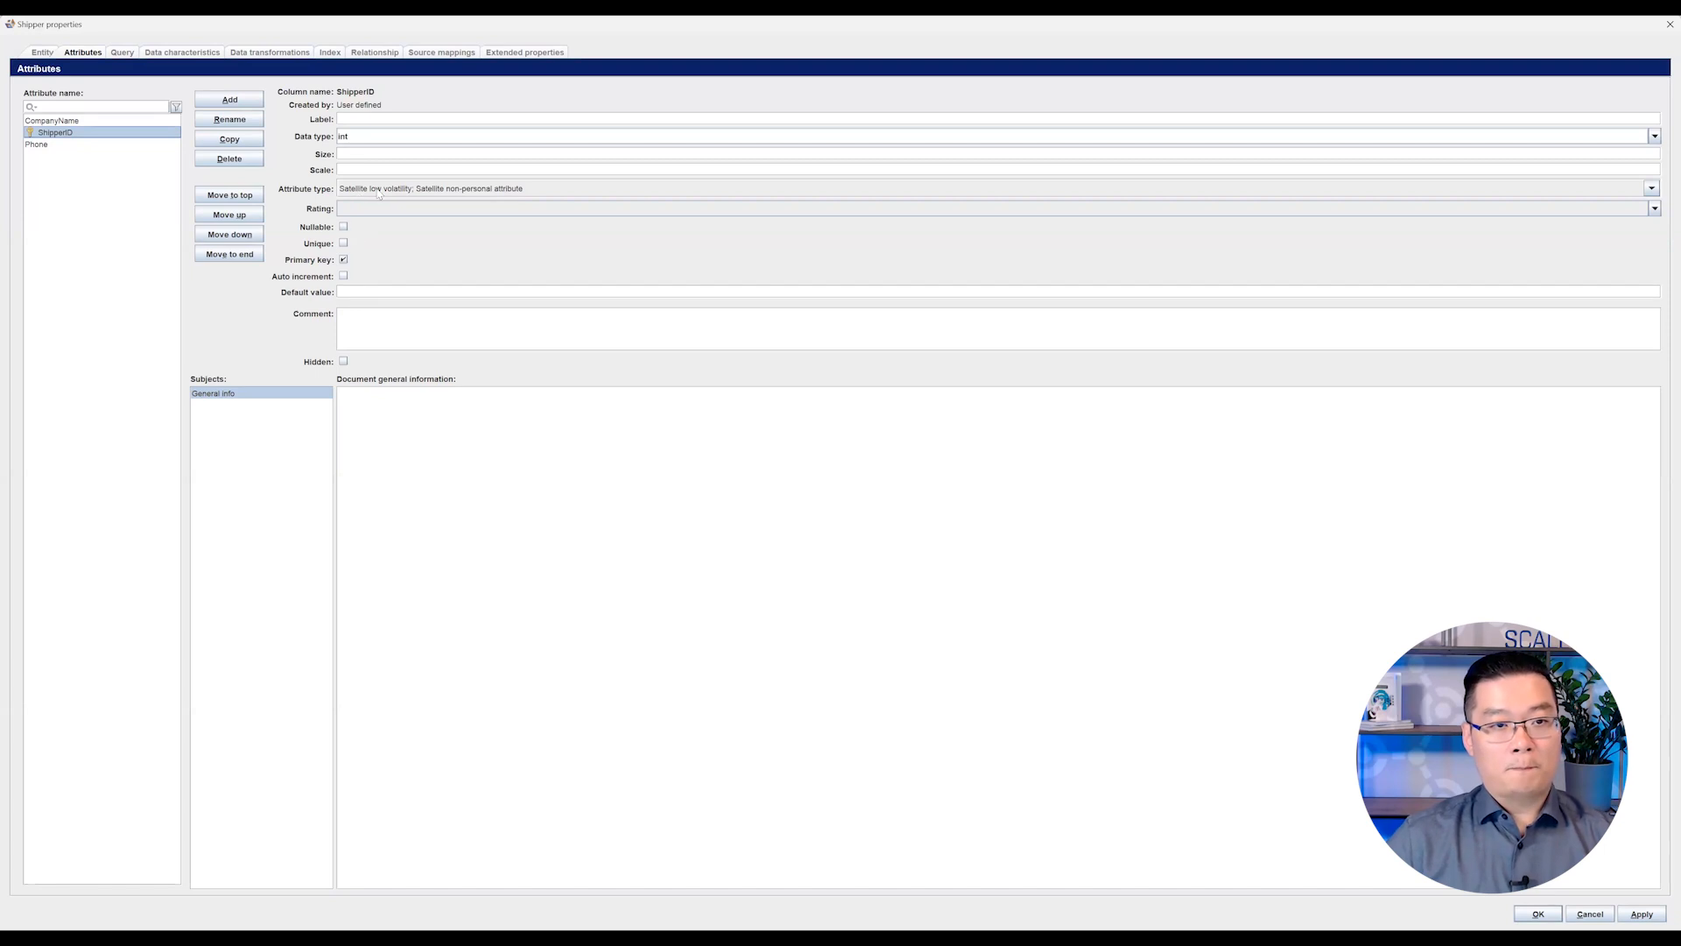
Step: Close the Shipper properties without saving, shift the CustomerOrder entity slightly to the left and select its CompanyName attribute
{"action": "left_click", "coordinate": [1596, 918]}
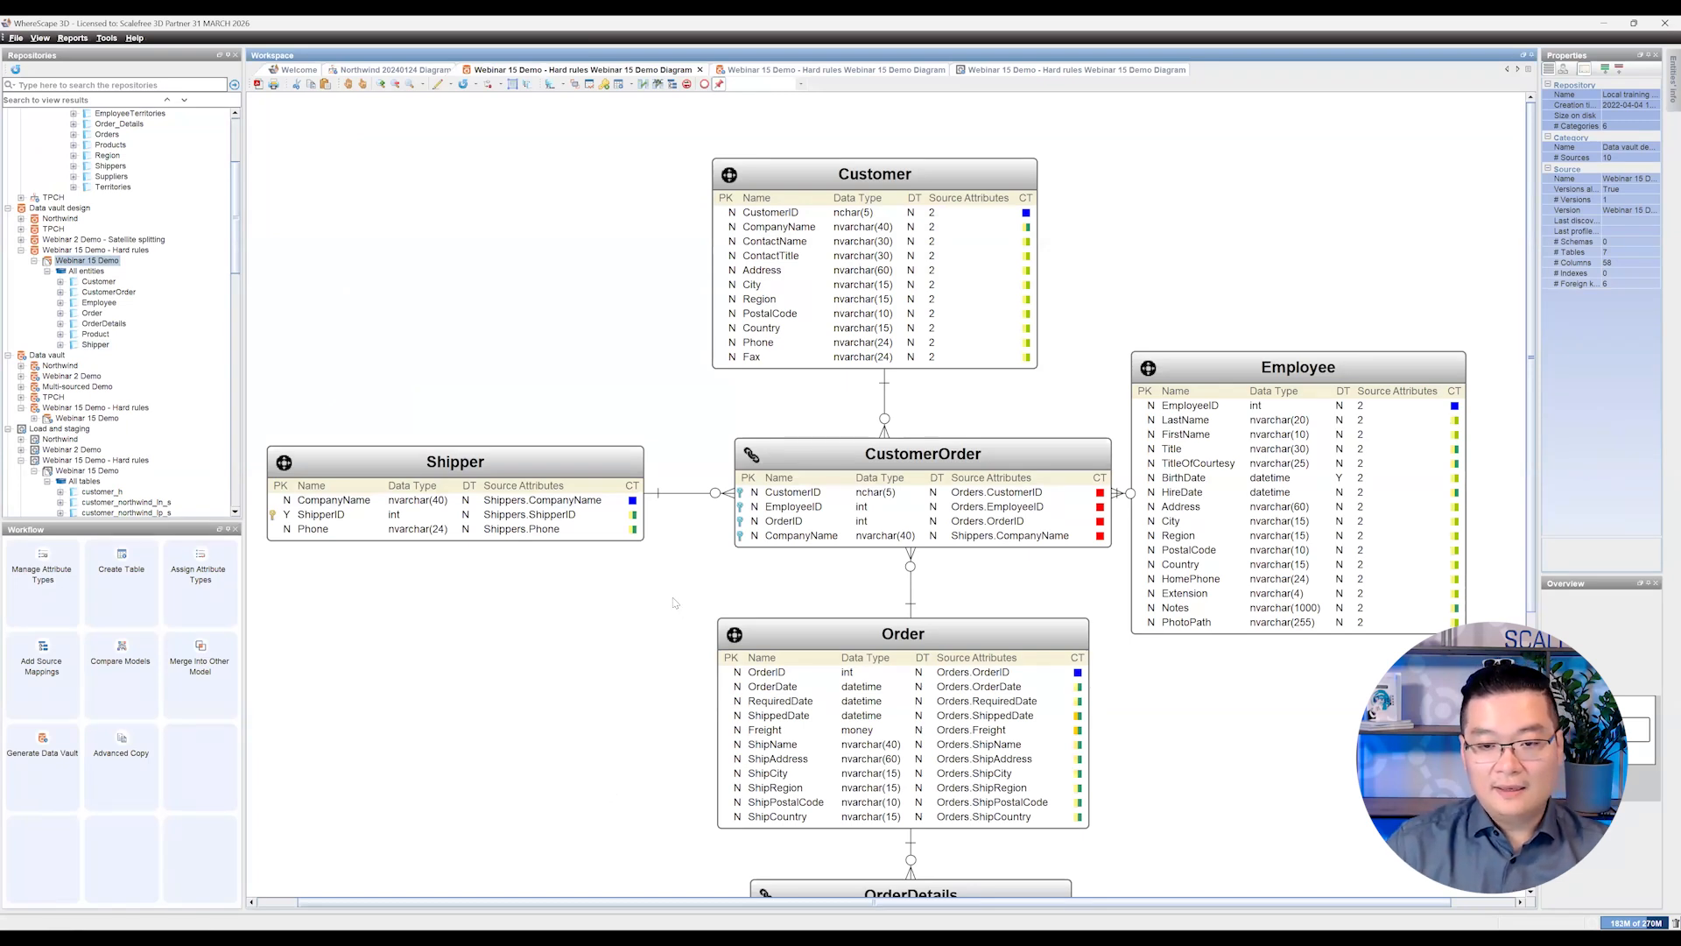
{"action": "left_click_drag", "start_coordinate": [842, 454], "coordinate": [822, 454]}
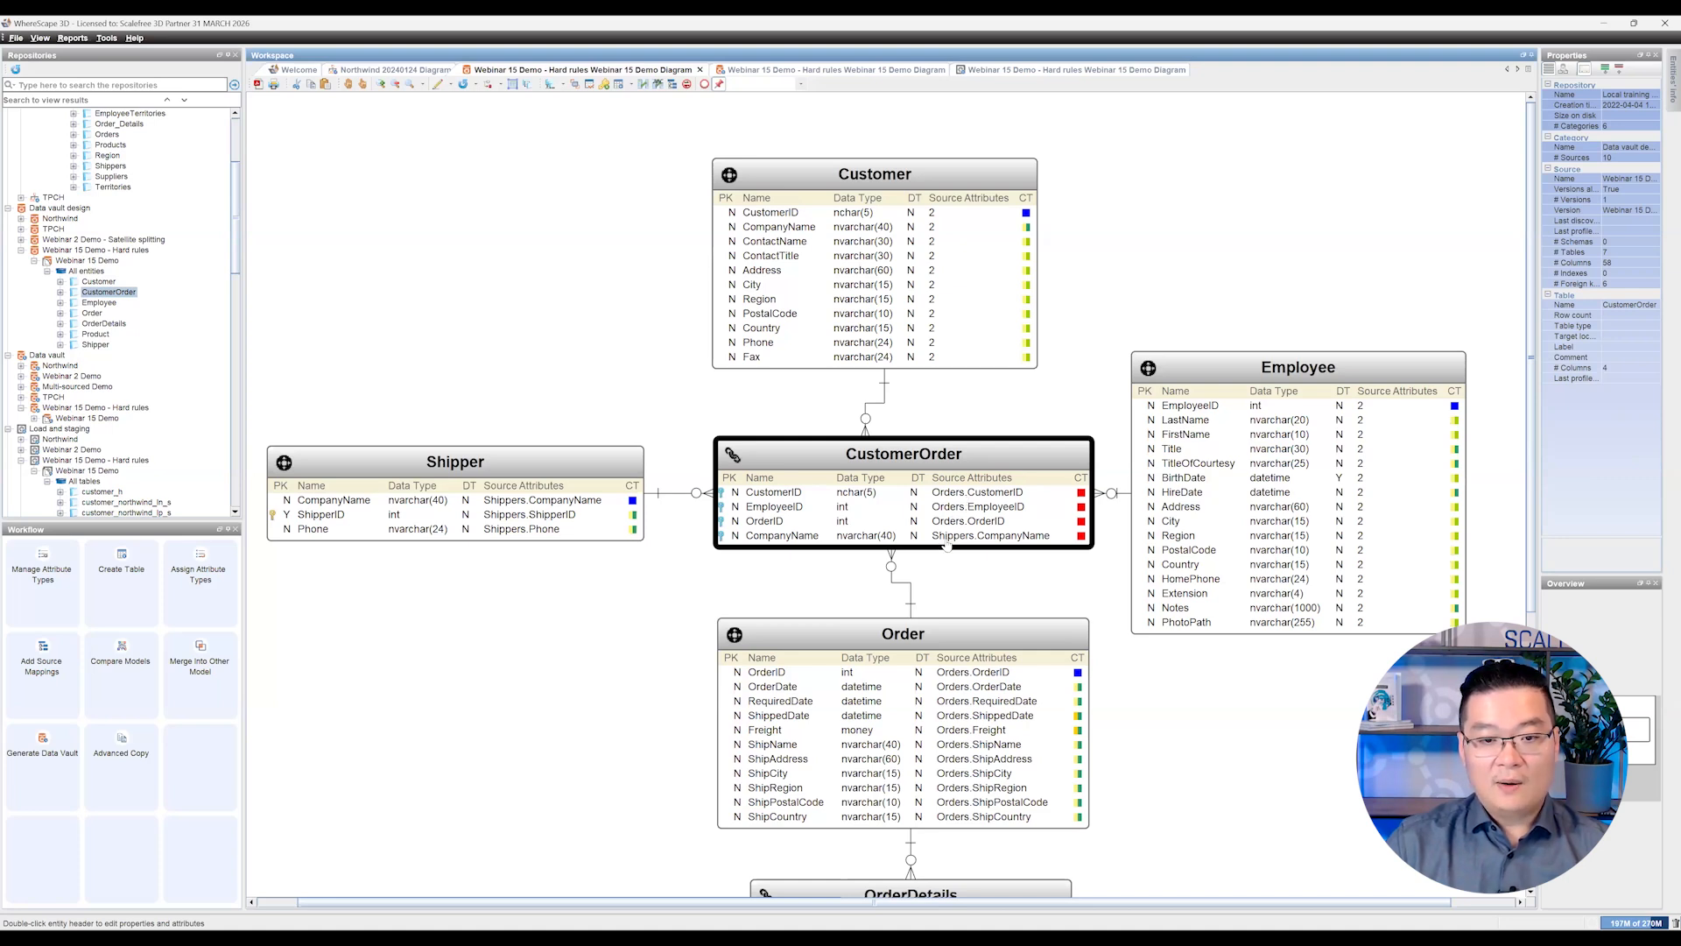
{"action": "left_click", "coordinate": [871, 541]}
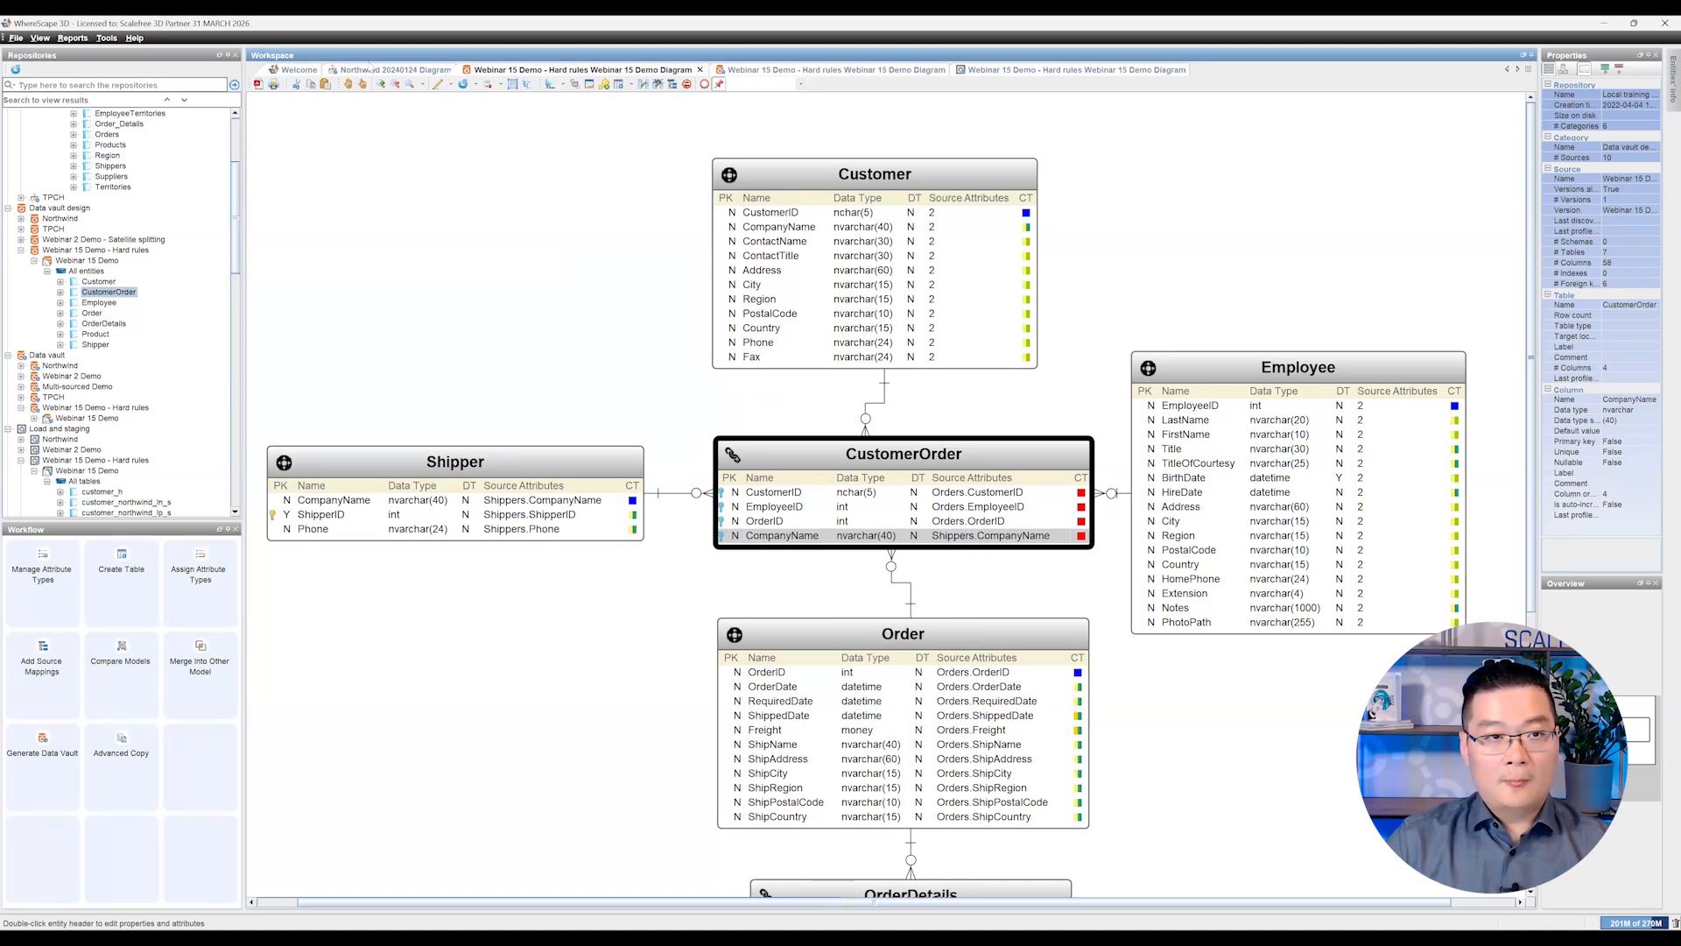
Step: Switch to the Northwind 20240124 source diagram and examine how Orders.ShipVia relates to Shippers.ShipperID
{"action": "left_click", "coordinate": [369, 71]}
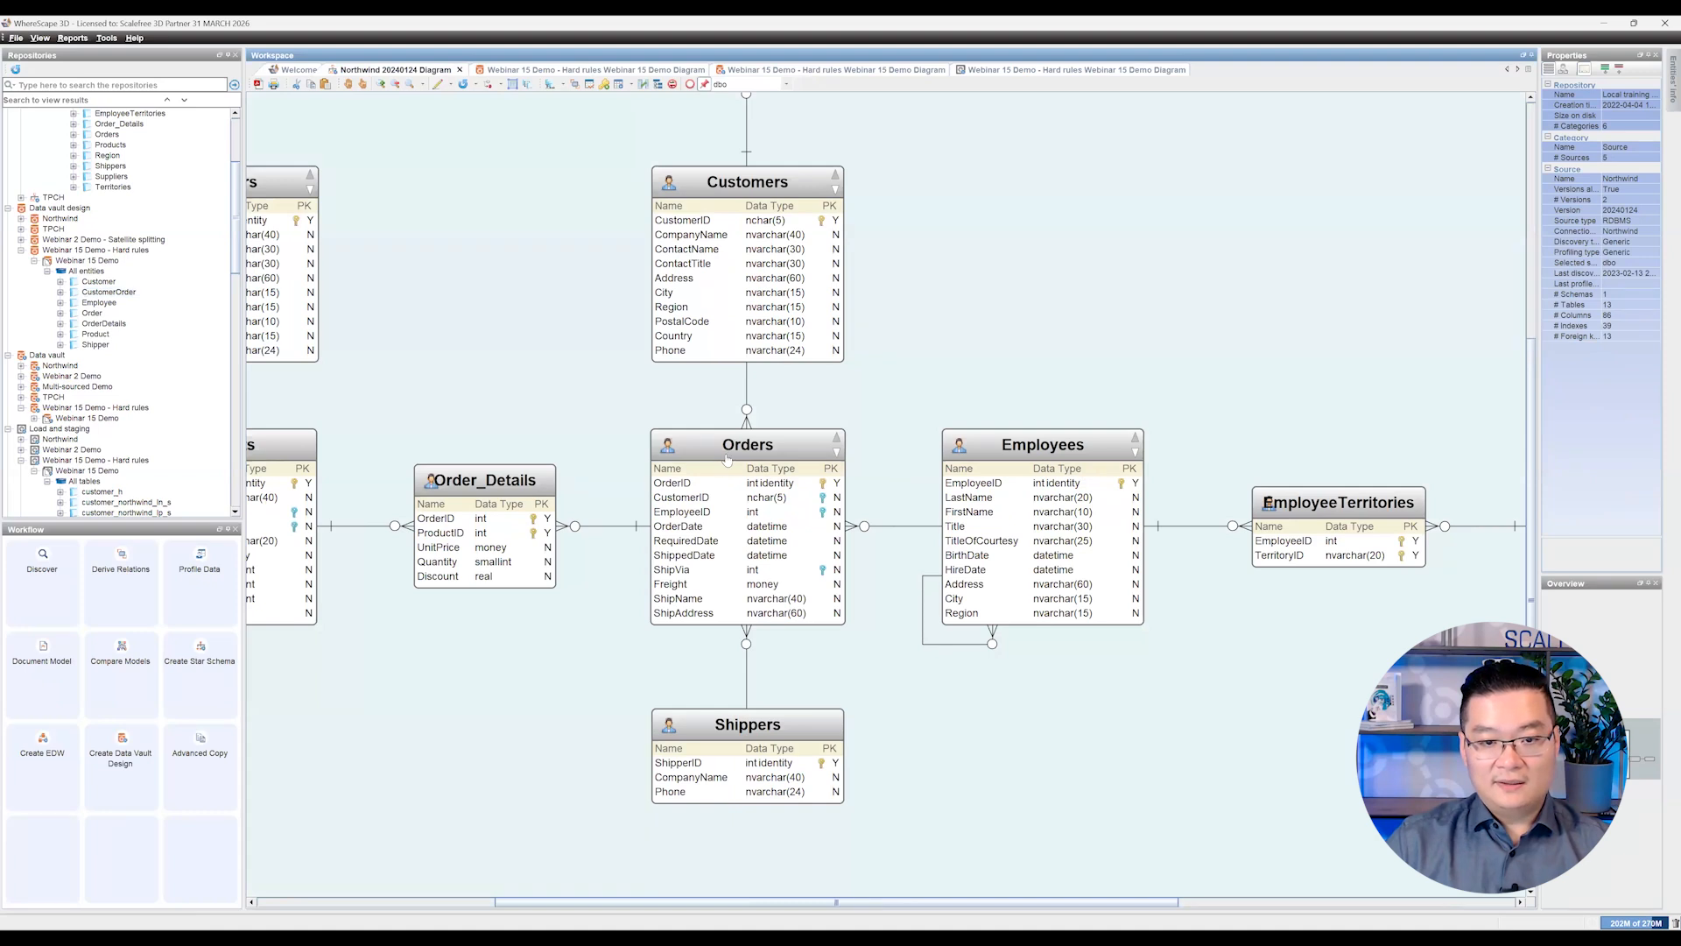
{"action": "left_click", "coordinate": [723, 446]}
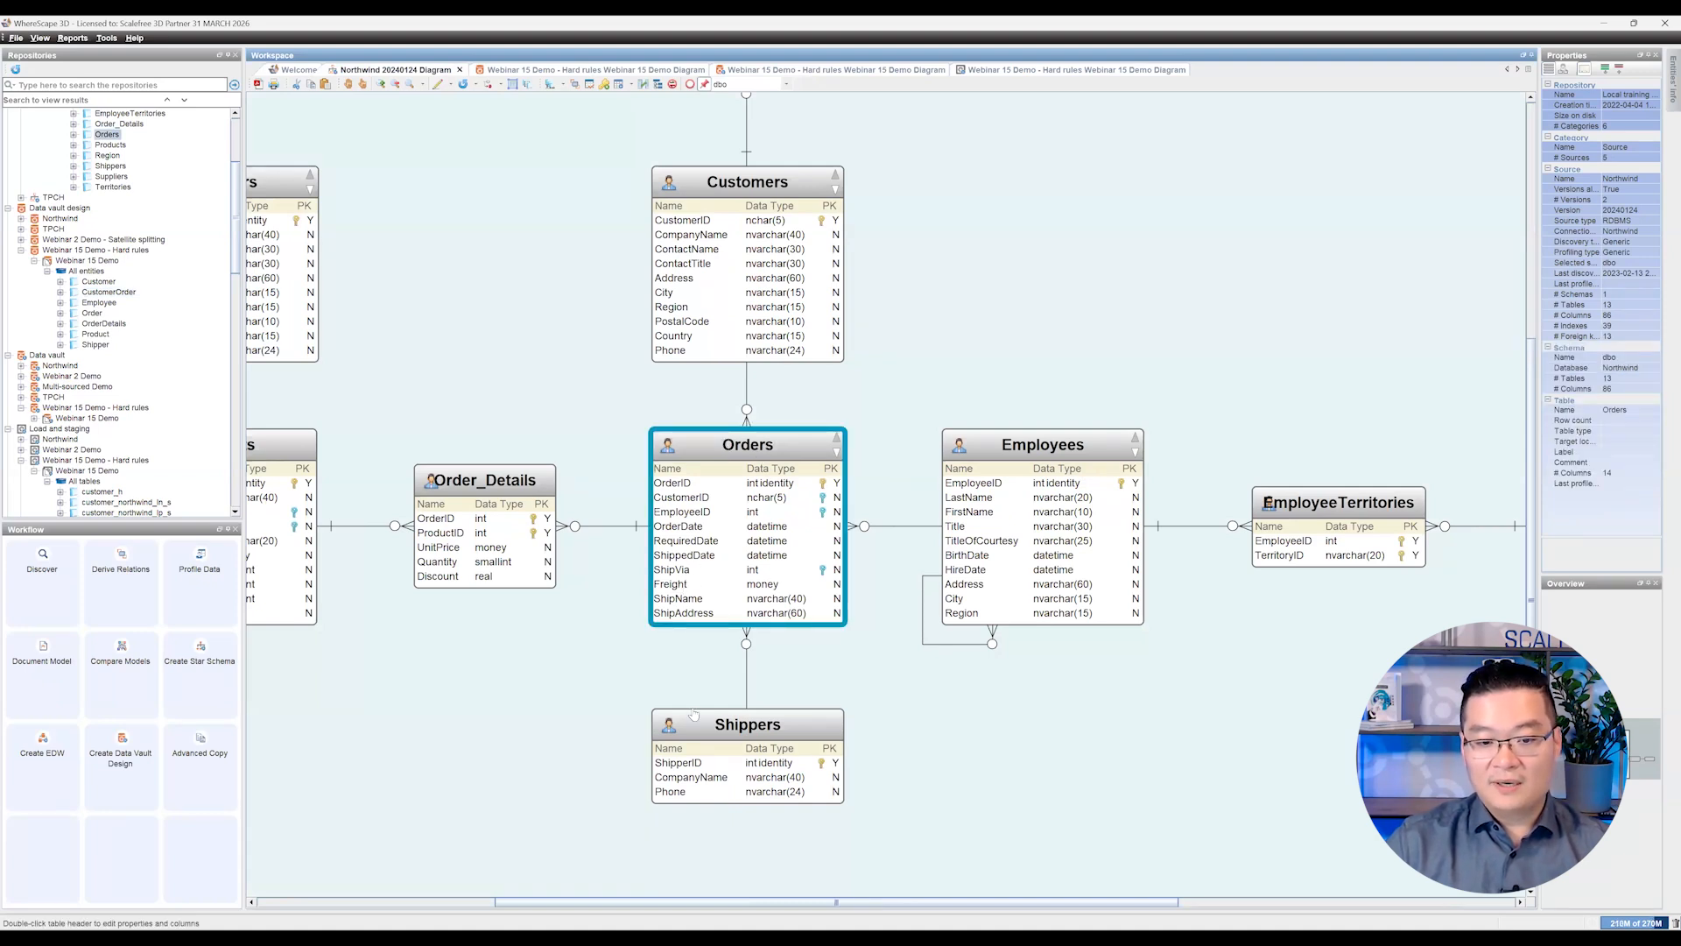
{"action": "left_click", "coordinate": [697, 767]}
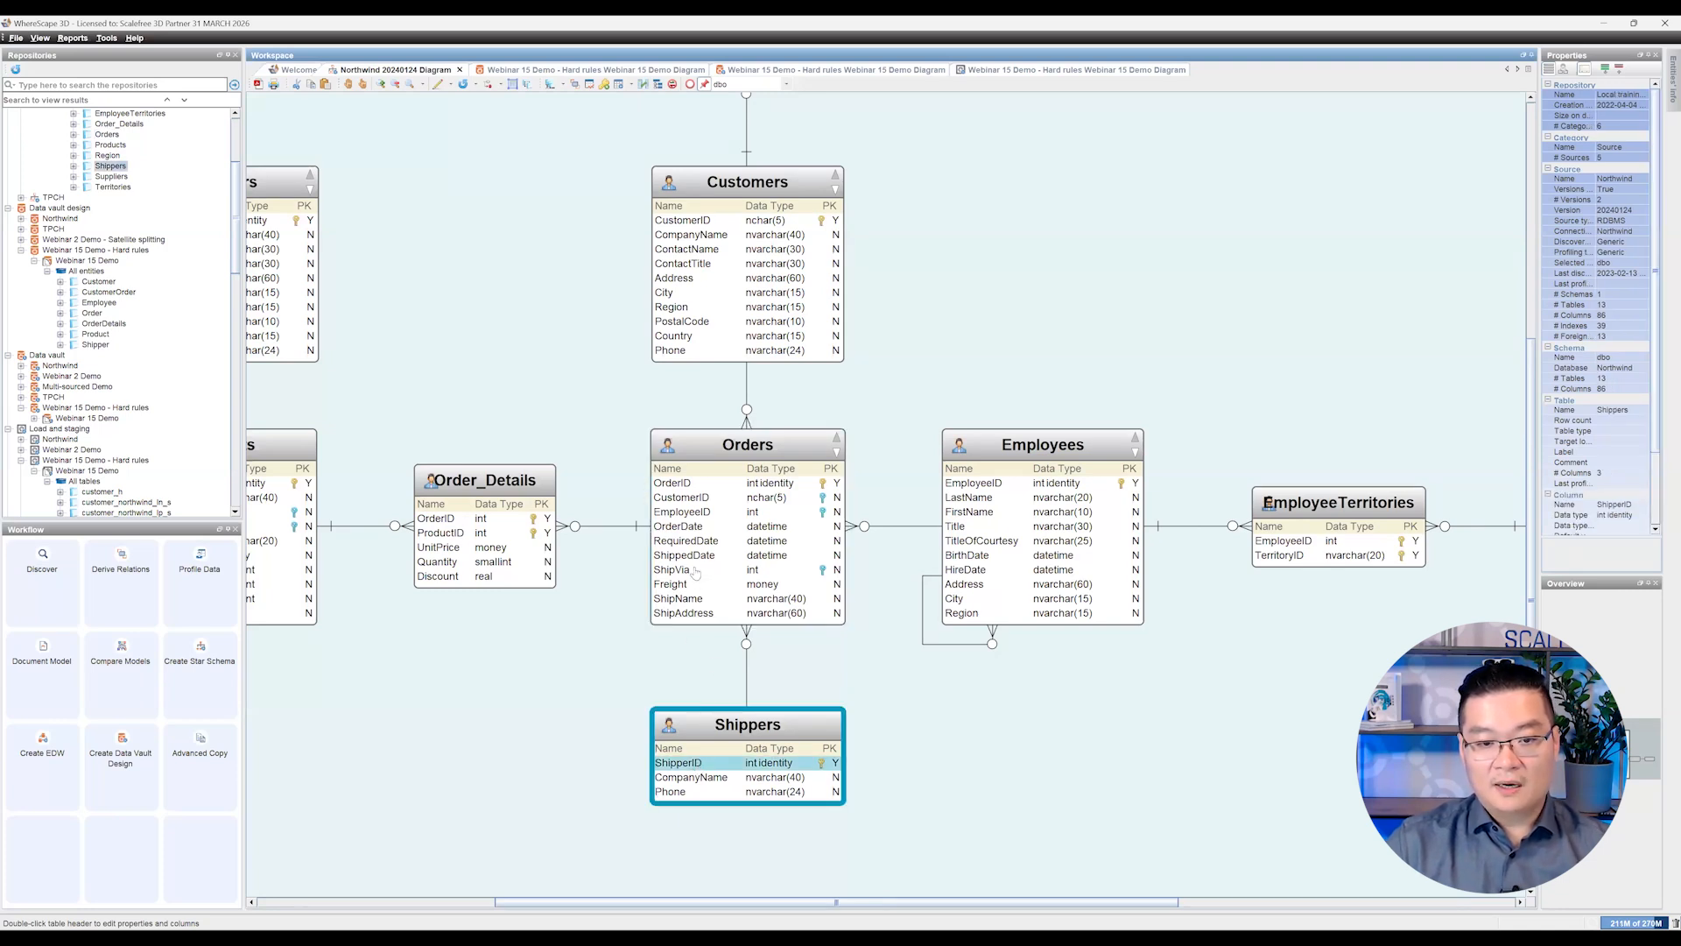
{"action": "left_click", "coordinate": [694, 570]}
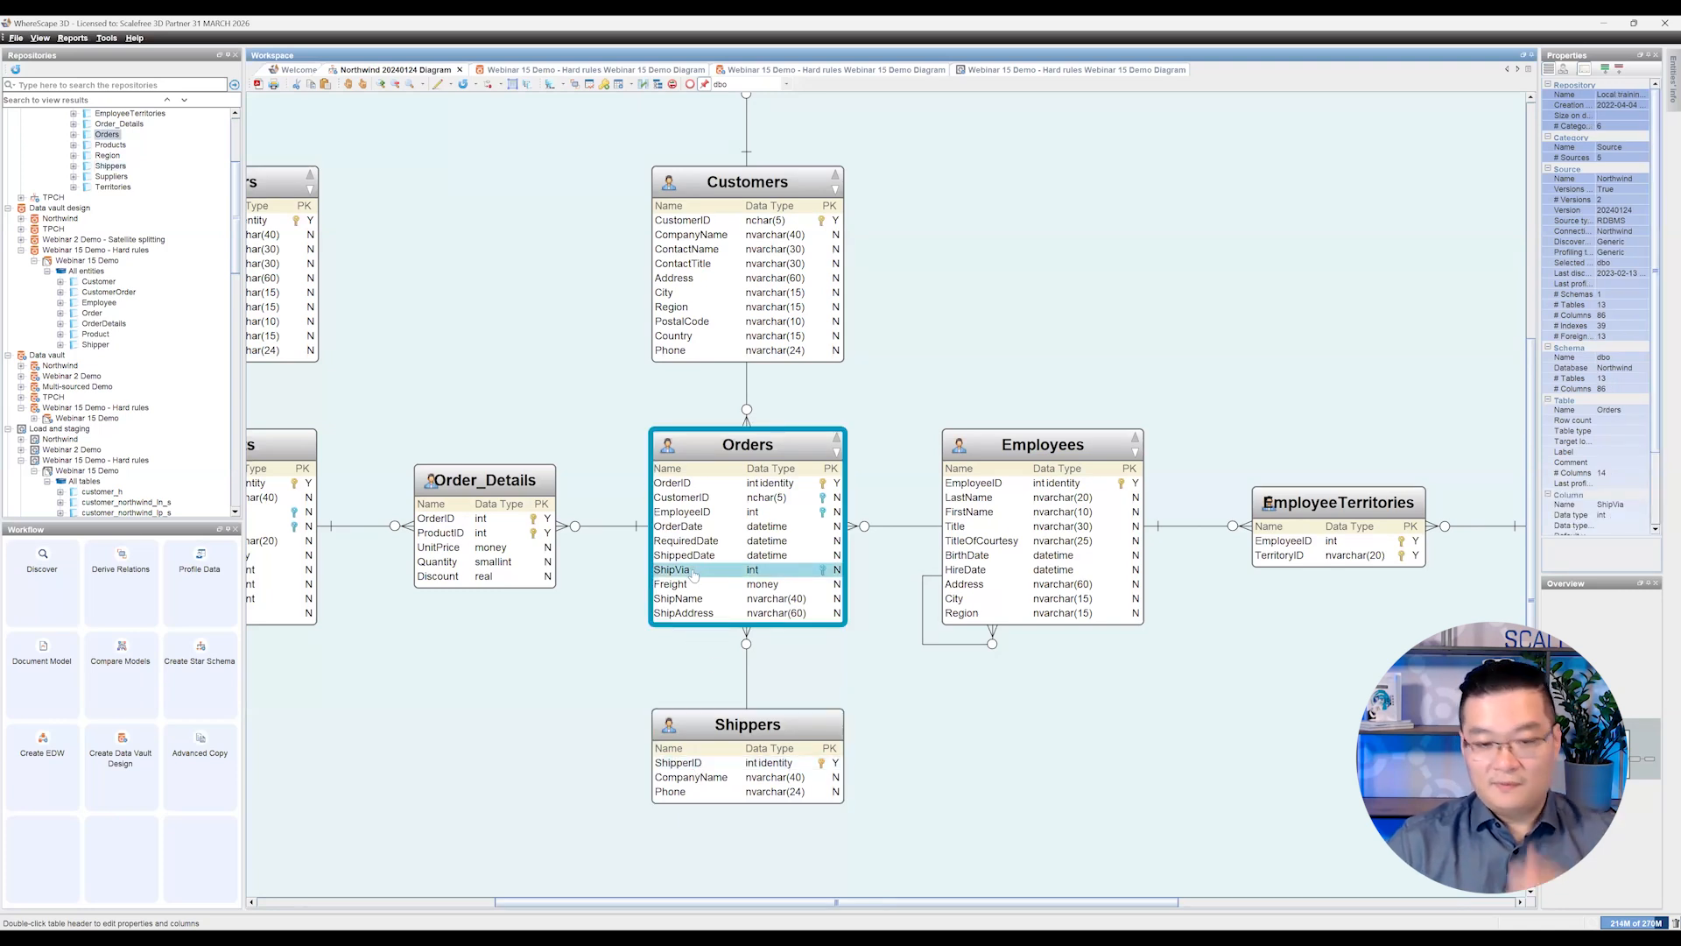
Step: Return to the Webinar 15 Demo - Hard rules data vault design diagram and review the CustomerOrder entity's source mappings
{"action": "left_click", "coordinate": [627, 76]}
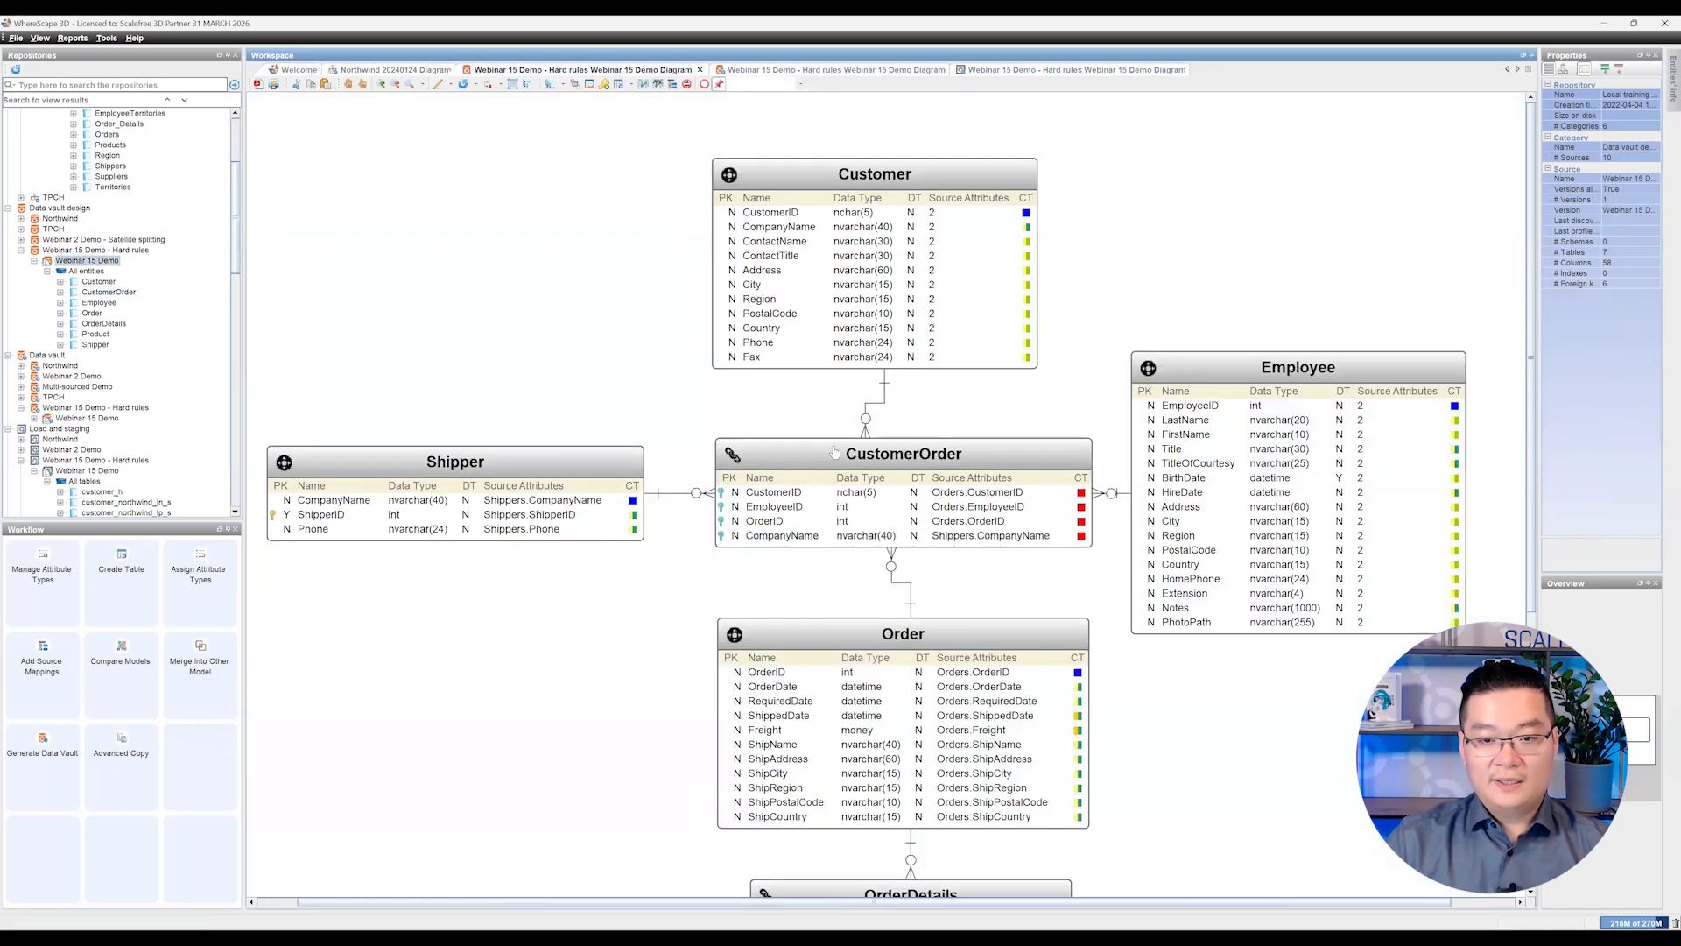
{"action": "left_click", "coordinate": [670, 609]}
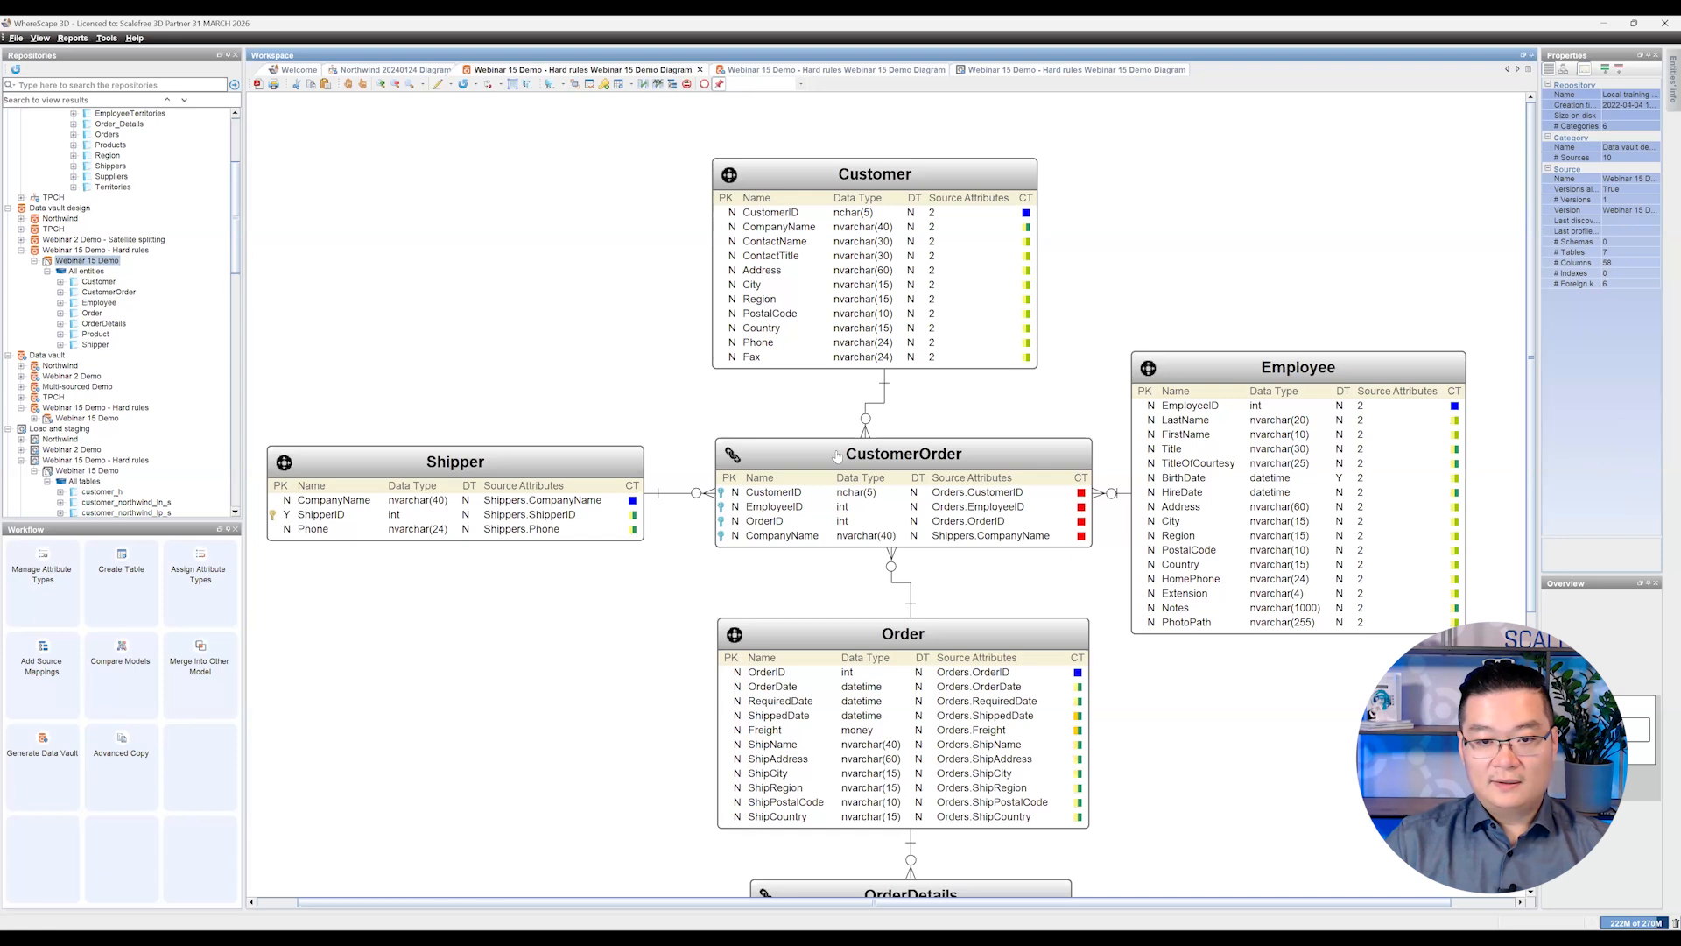
{"action": "left_click", "coordinate": [837, 455]}
{"action": "double_click", "coordinate": [836, 456]}
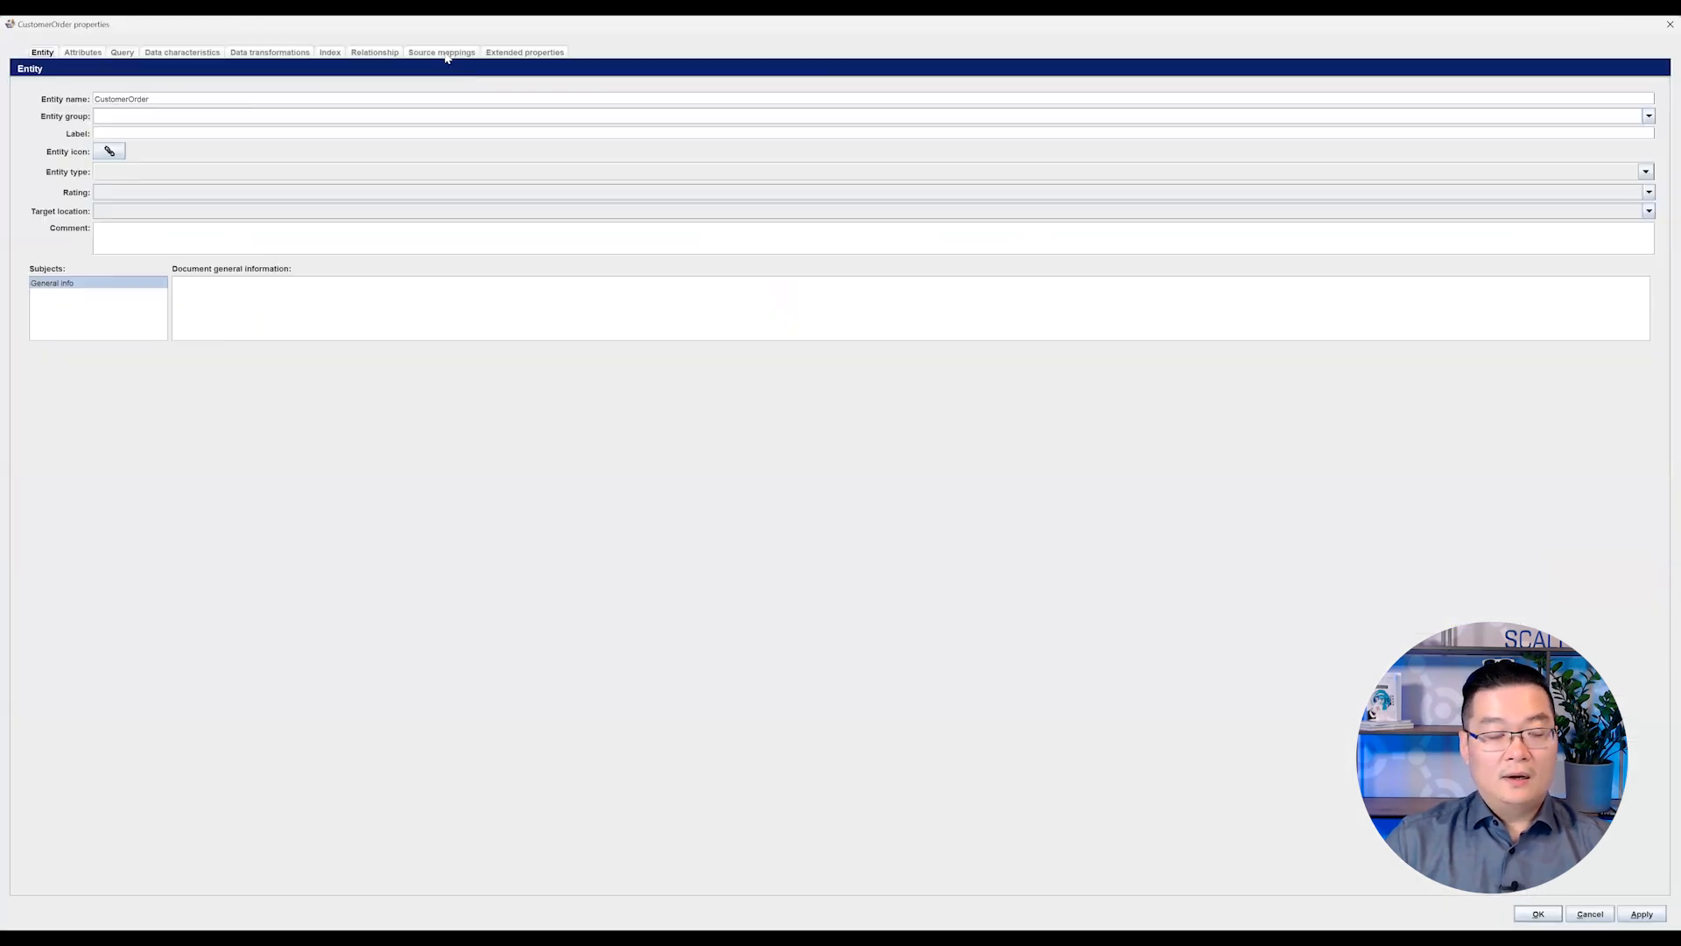
{"action": "left_click", "coordinate": [442, 52]}
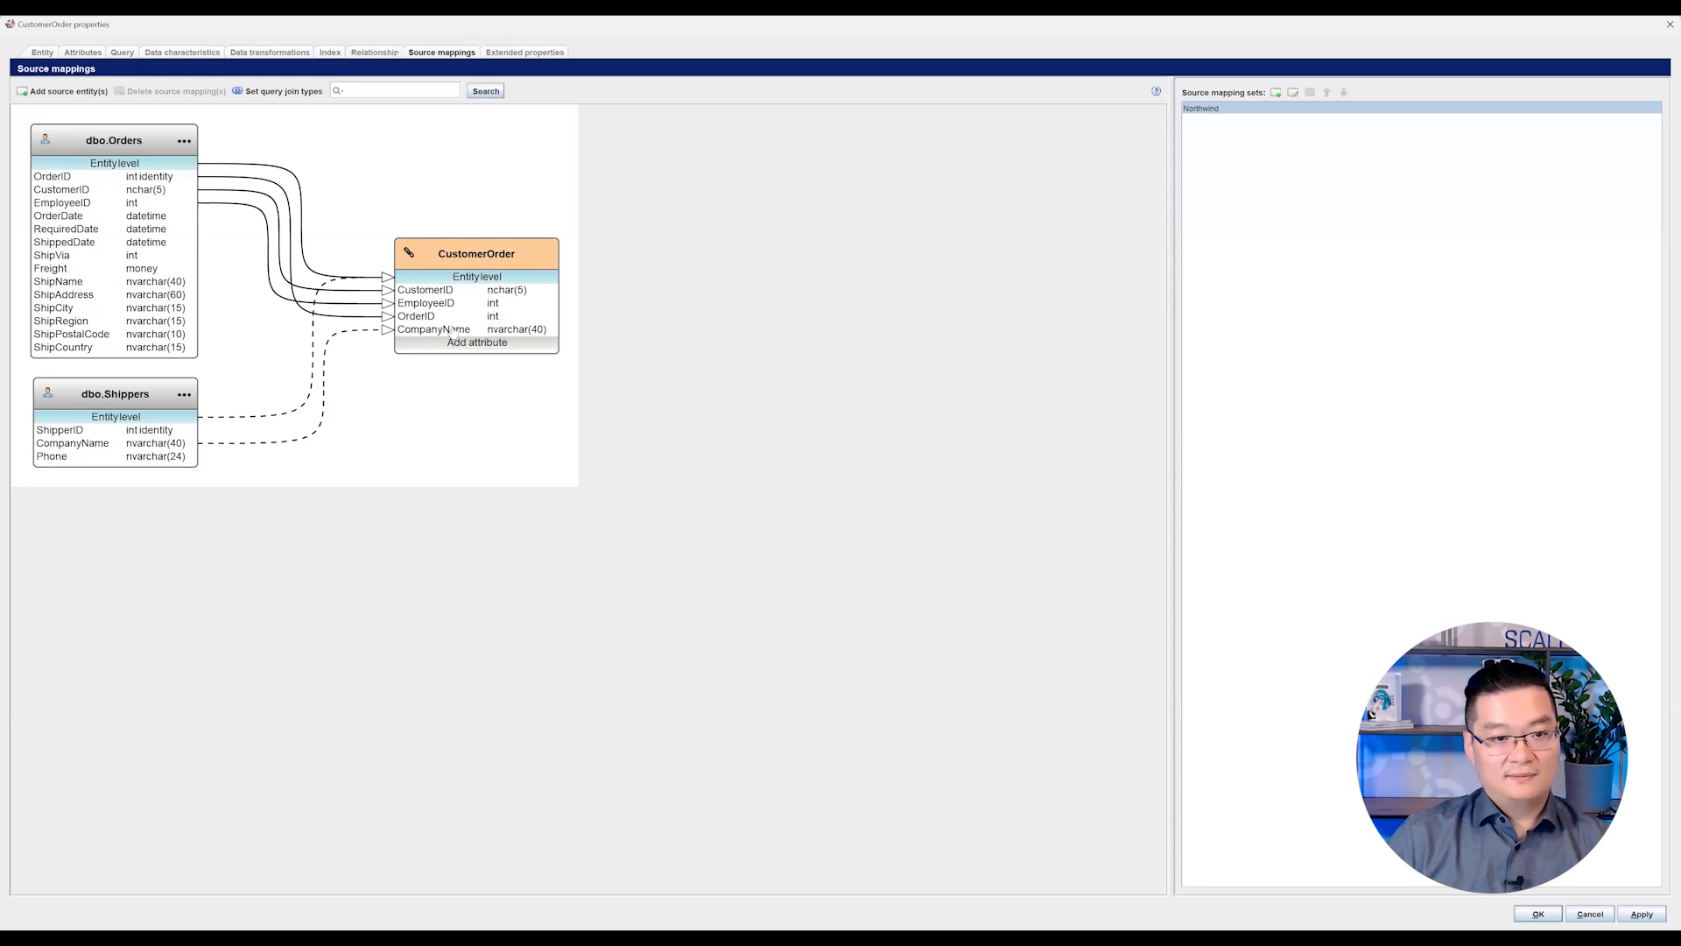
Step: Check the attribute type of CustomerOrder's CustomerID, EmployeeID, OrderID and CompanyName attributes, and close the properties without saving
{"action": "left_click", "coordinate": [88, 55]}
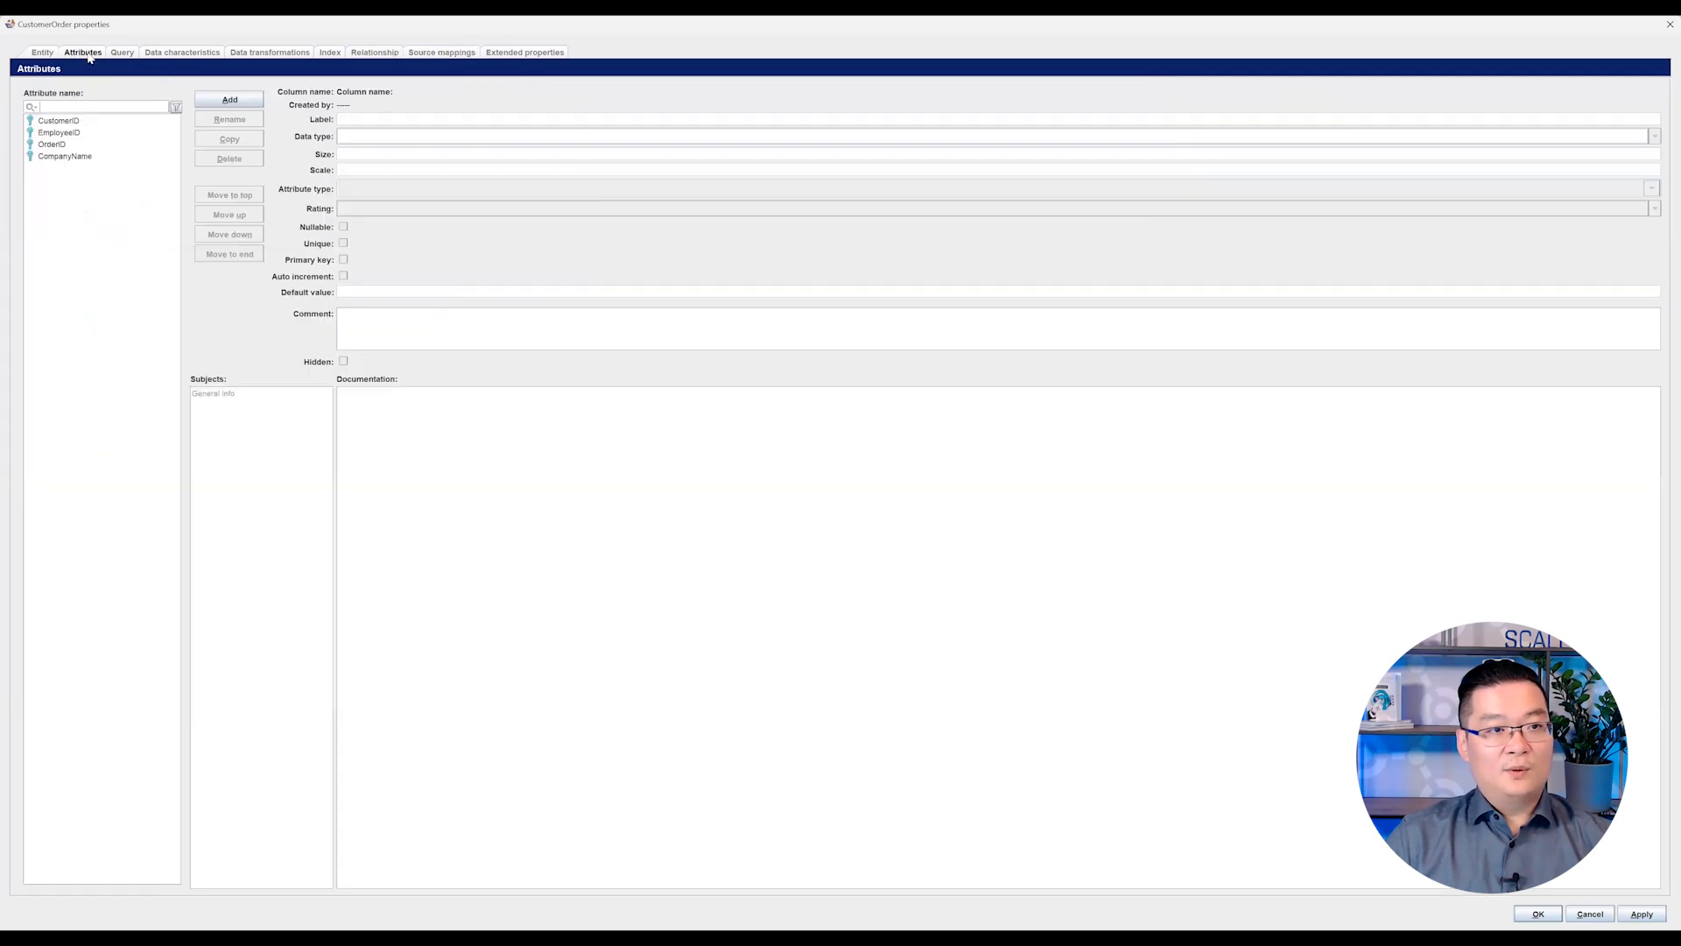
{"action": "left_click", "coordinate": [99, 121]}
{"action": "left_click", "coordinate": [97, 156], "text": "shift"}
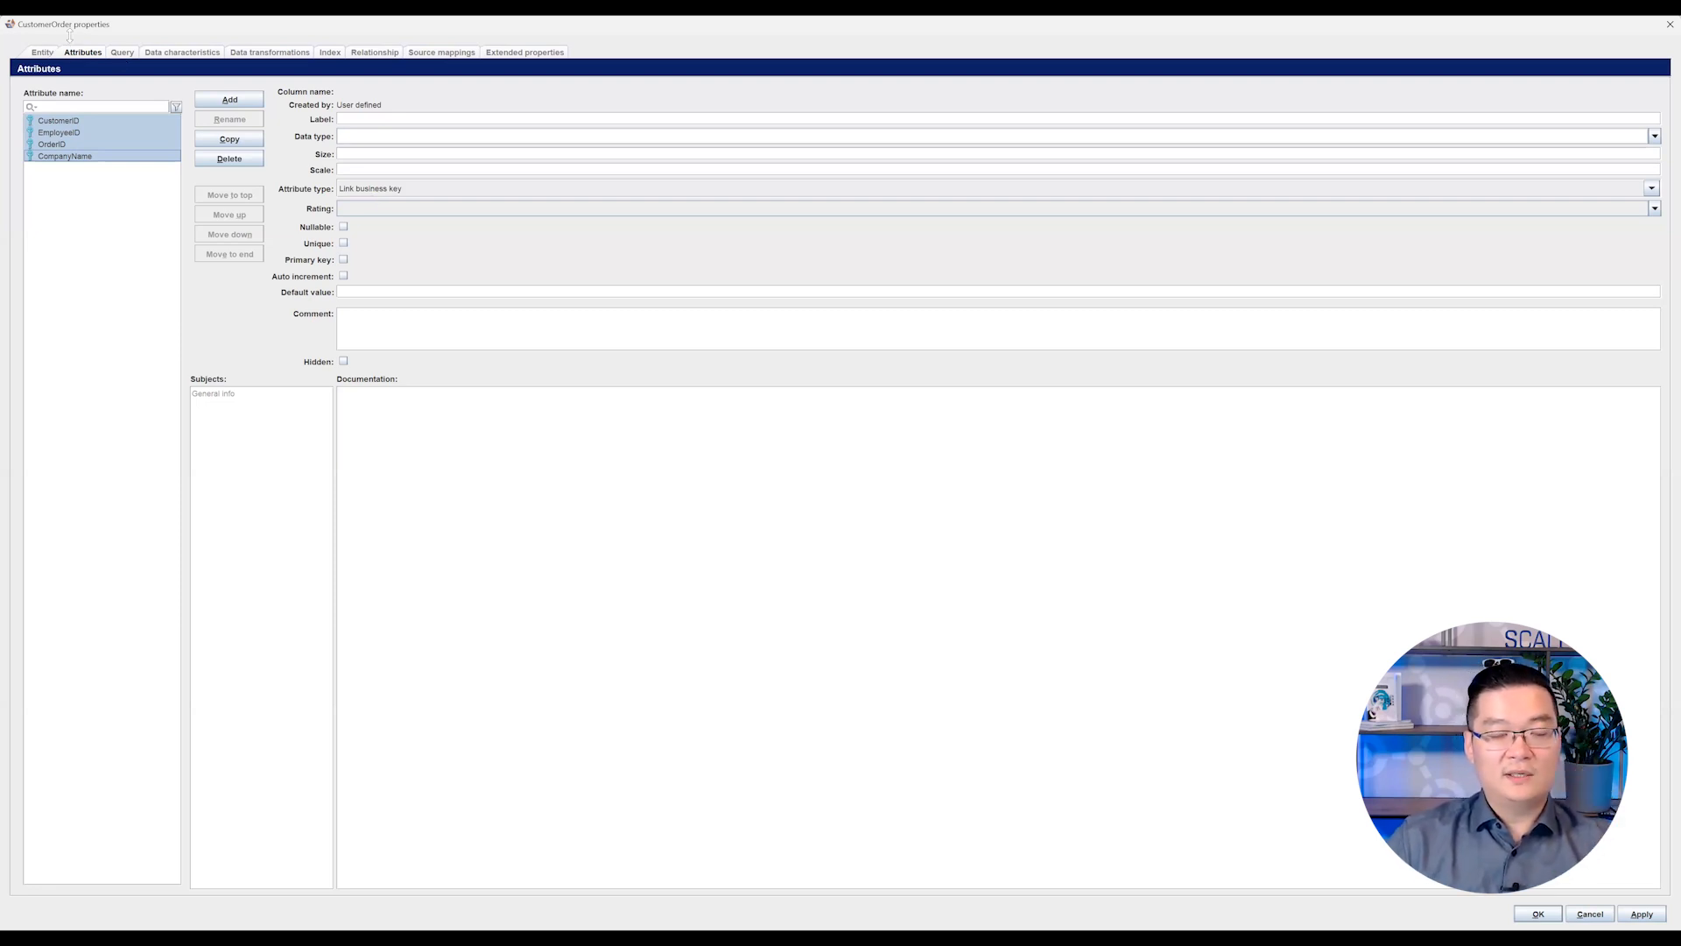
{"action": "left_click", "coordinate": [64, 121]}
{"action": "left_click", "coordinate": [69, 132]}
{"action": "left_click", "coordinate": [74, 144]}
{"action": "left_click", "coordinate": [84, 156]}
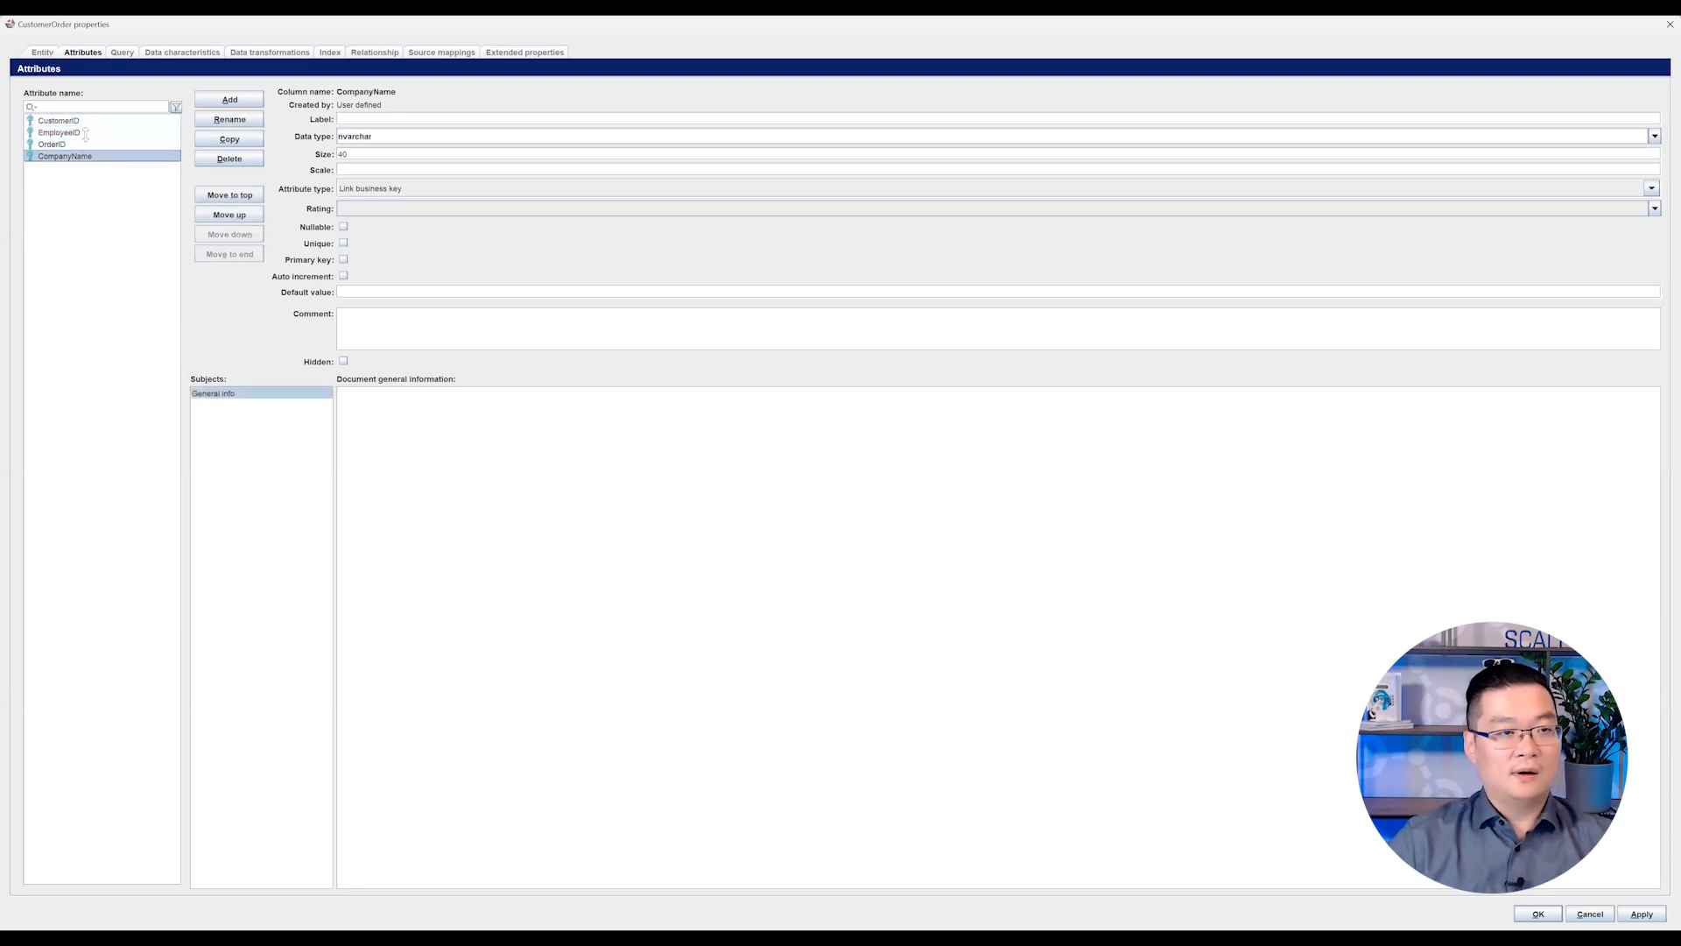
{"action": "left_click", "coordinate": [87, 122]}
{"action": "left_click", "coordinate": [88, 133]}
{"action": "left_click", "coordinate": [84, 145]}
{"action": "left_click", "coordinate": [81, 157]}
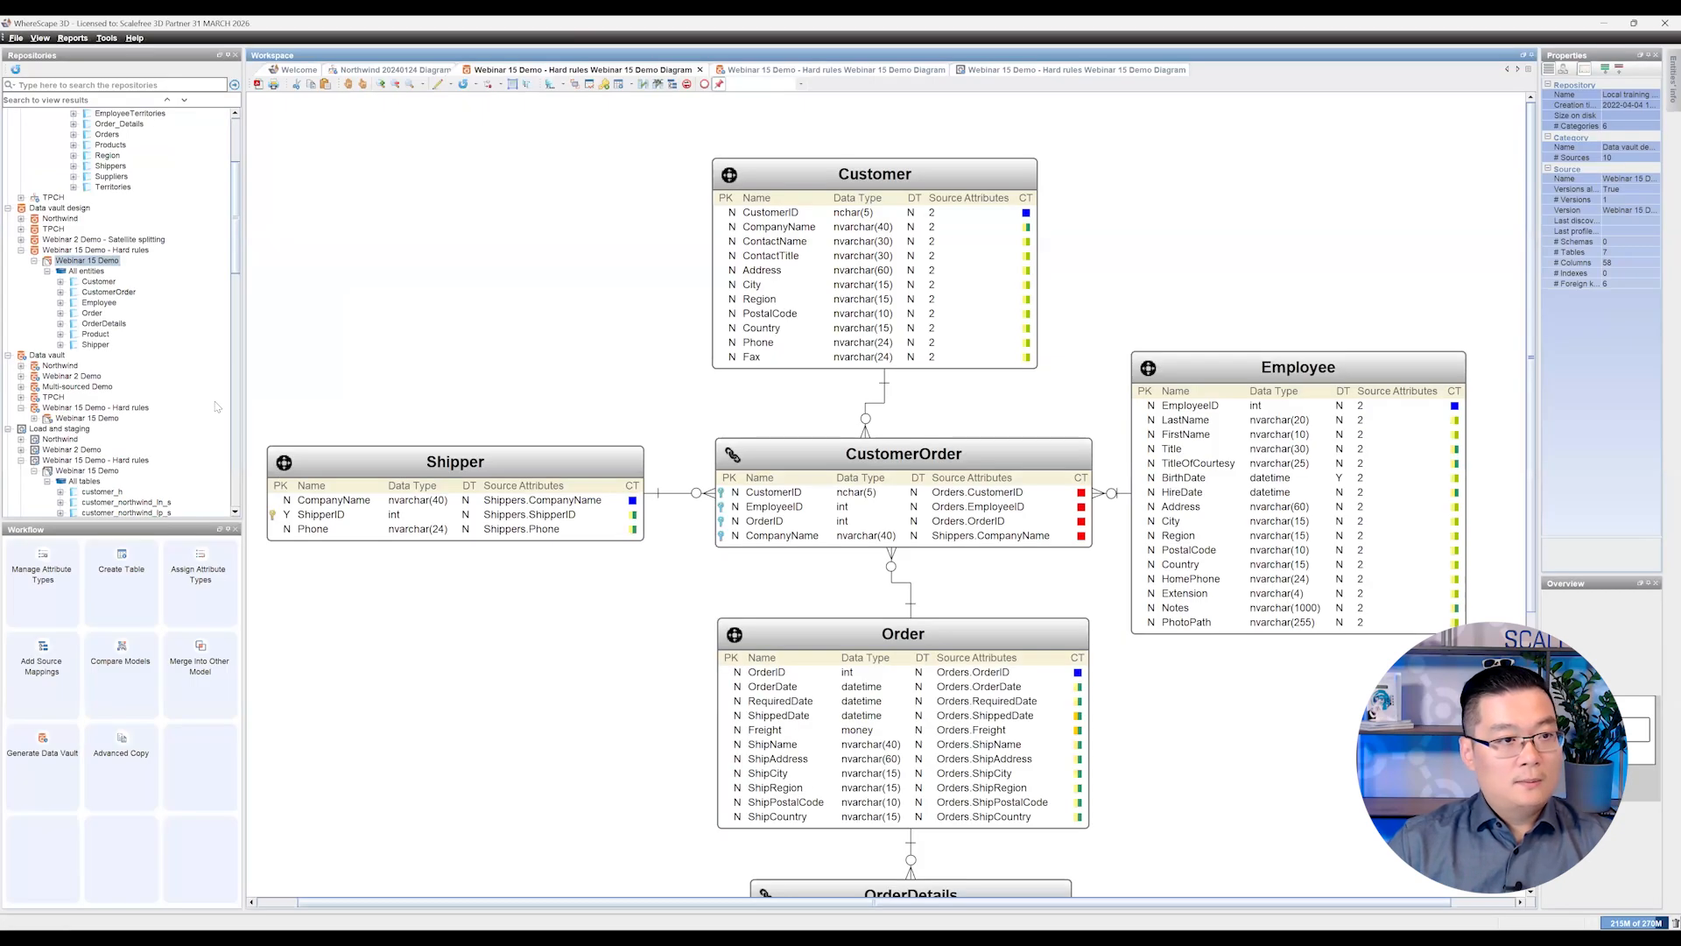
Step: Browse the repository tree from Data vault to Load and staging and show the Webinar 15 Demo - Hard rules load and staging diagram
{"action": "scroll", "coordinate": [217, 406], "scroll_direction": "down", "scroll_amount": 1}
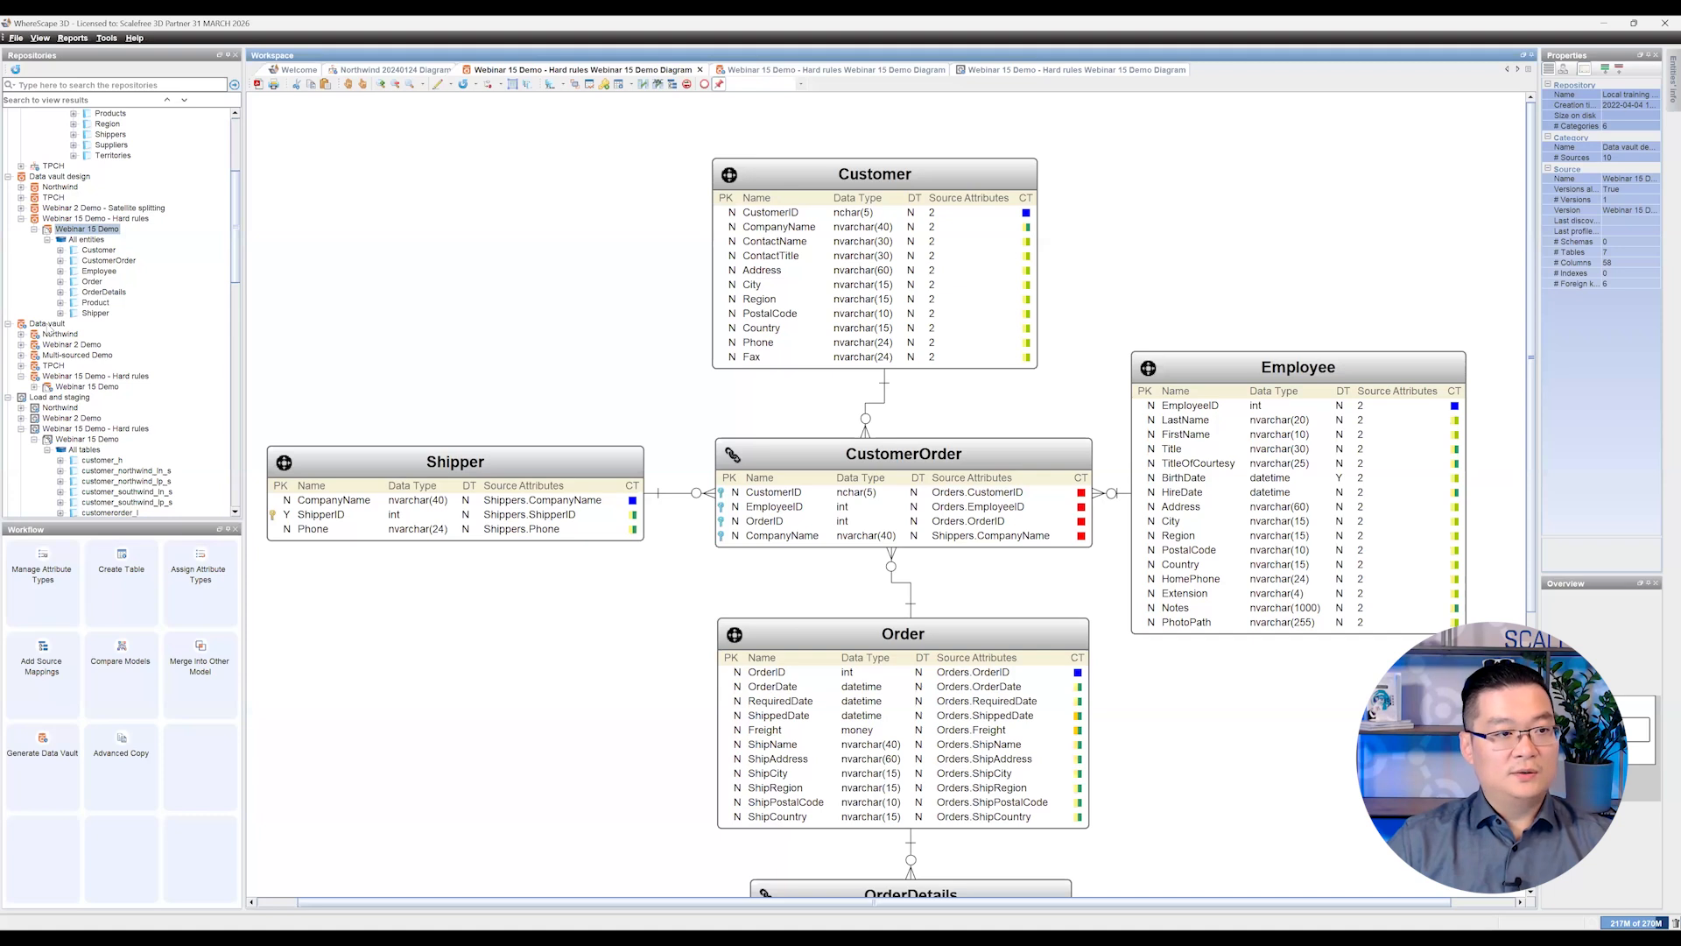
{"action": "left_click", "coordinate": [48, 324]}
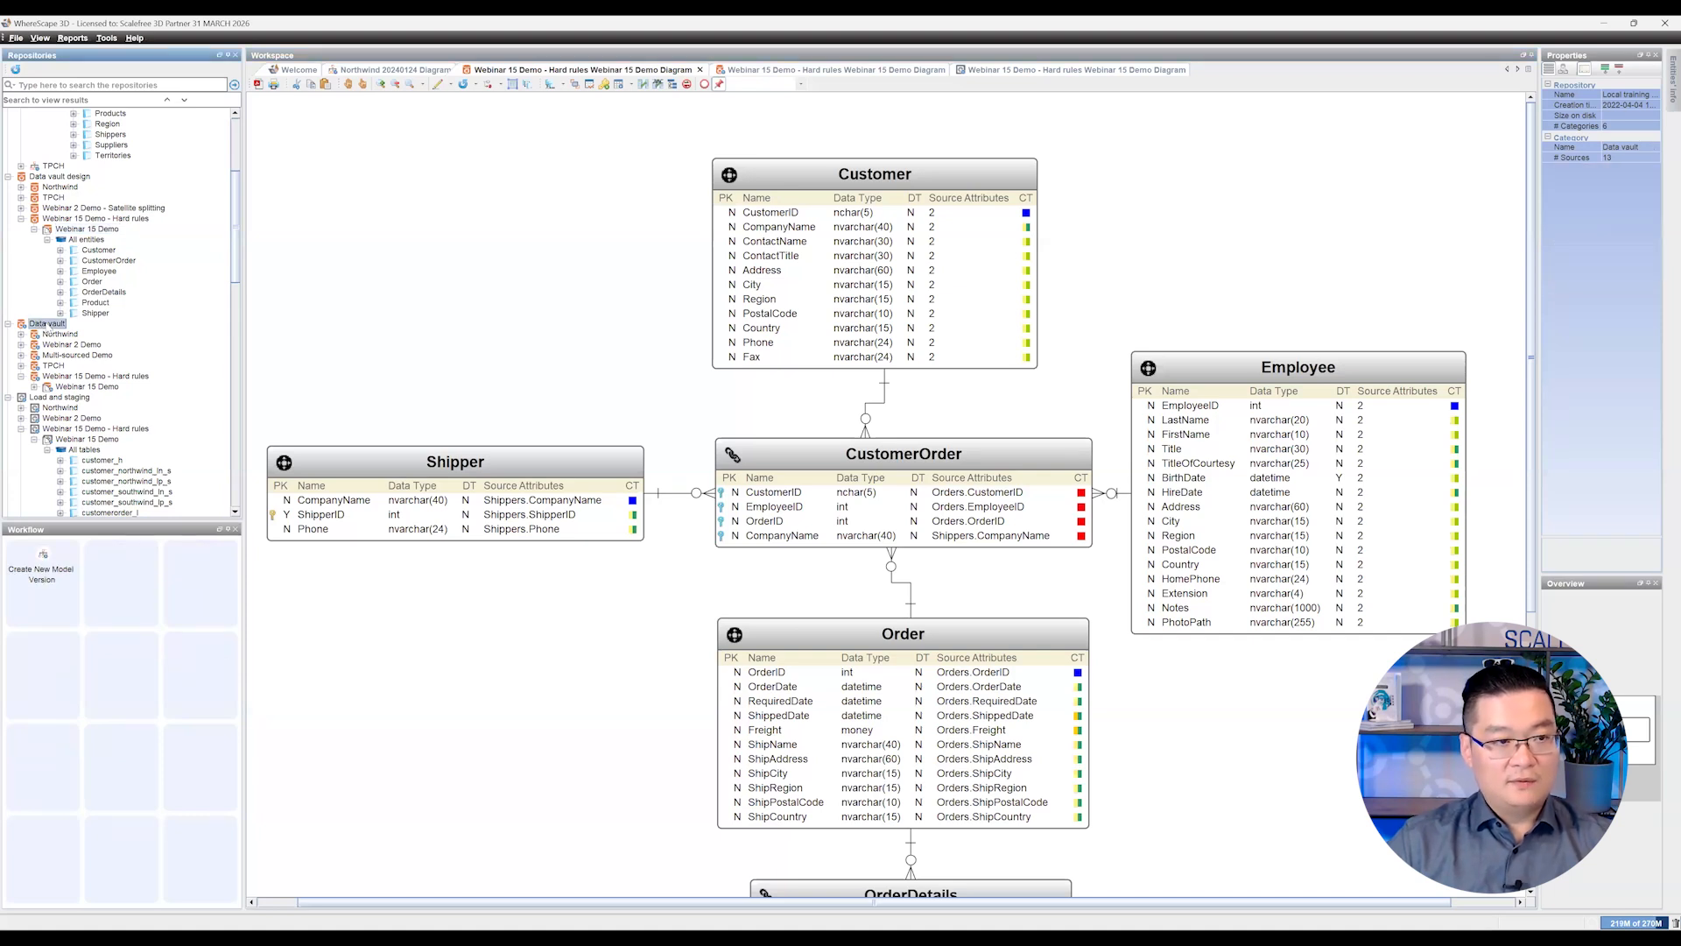
{"action": "scroll", "coordinate": [70, 326], "scroll_direction": "down", "scroll_amount": 3}
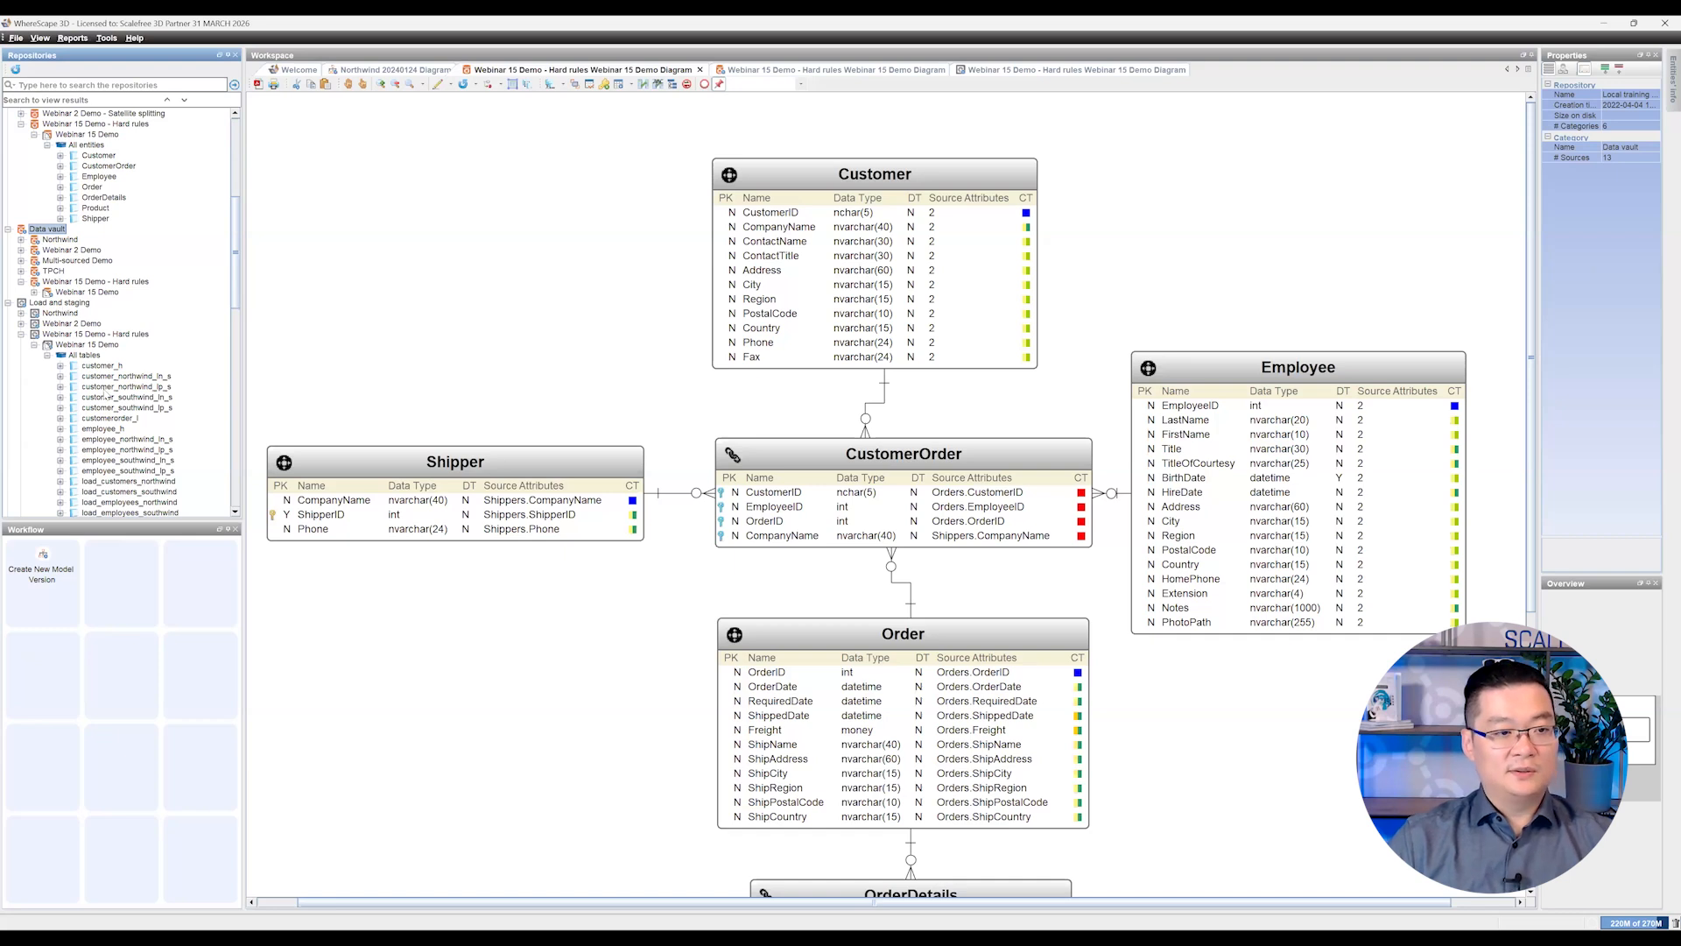
{"action": "scroll", "coordinate": [106, 395], "scroll_direction": "down", "scroll_amount": 1}
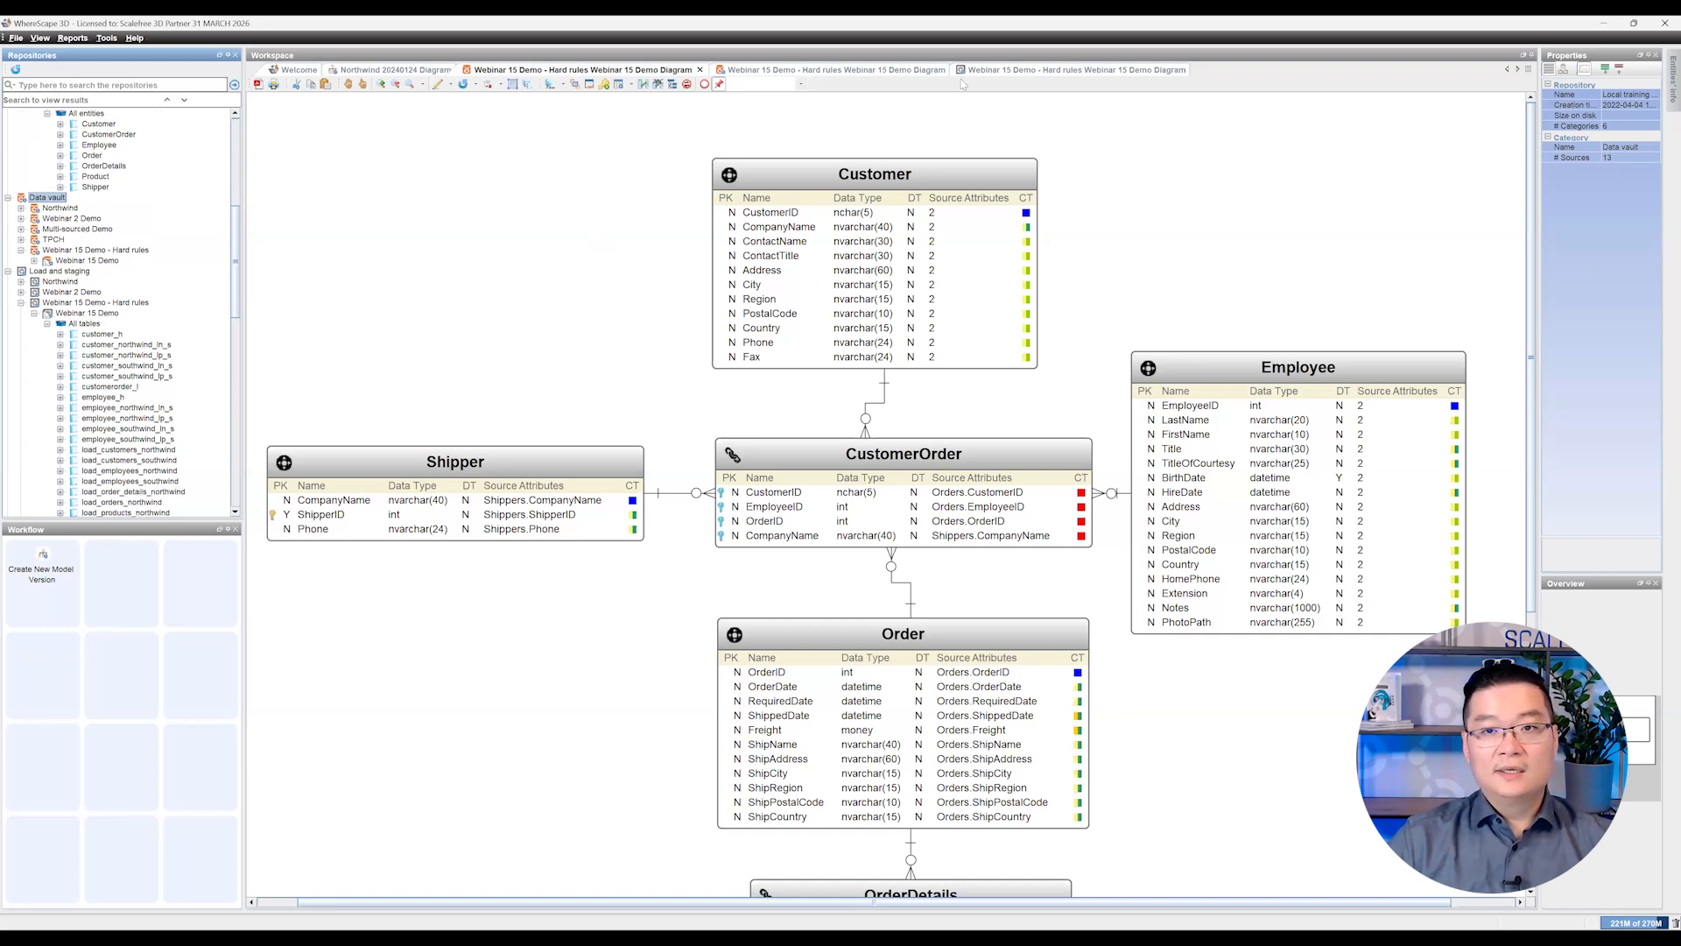
{"action": "left_click", "coordinate": [994, 73]}
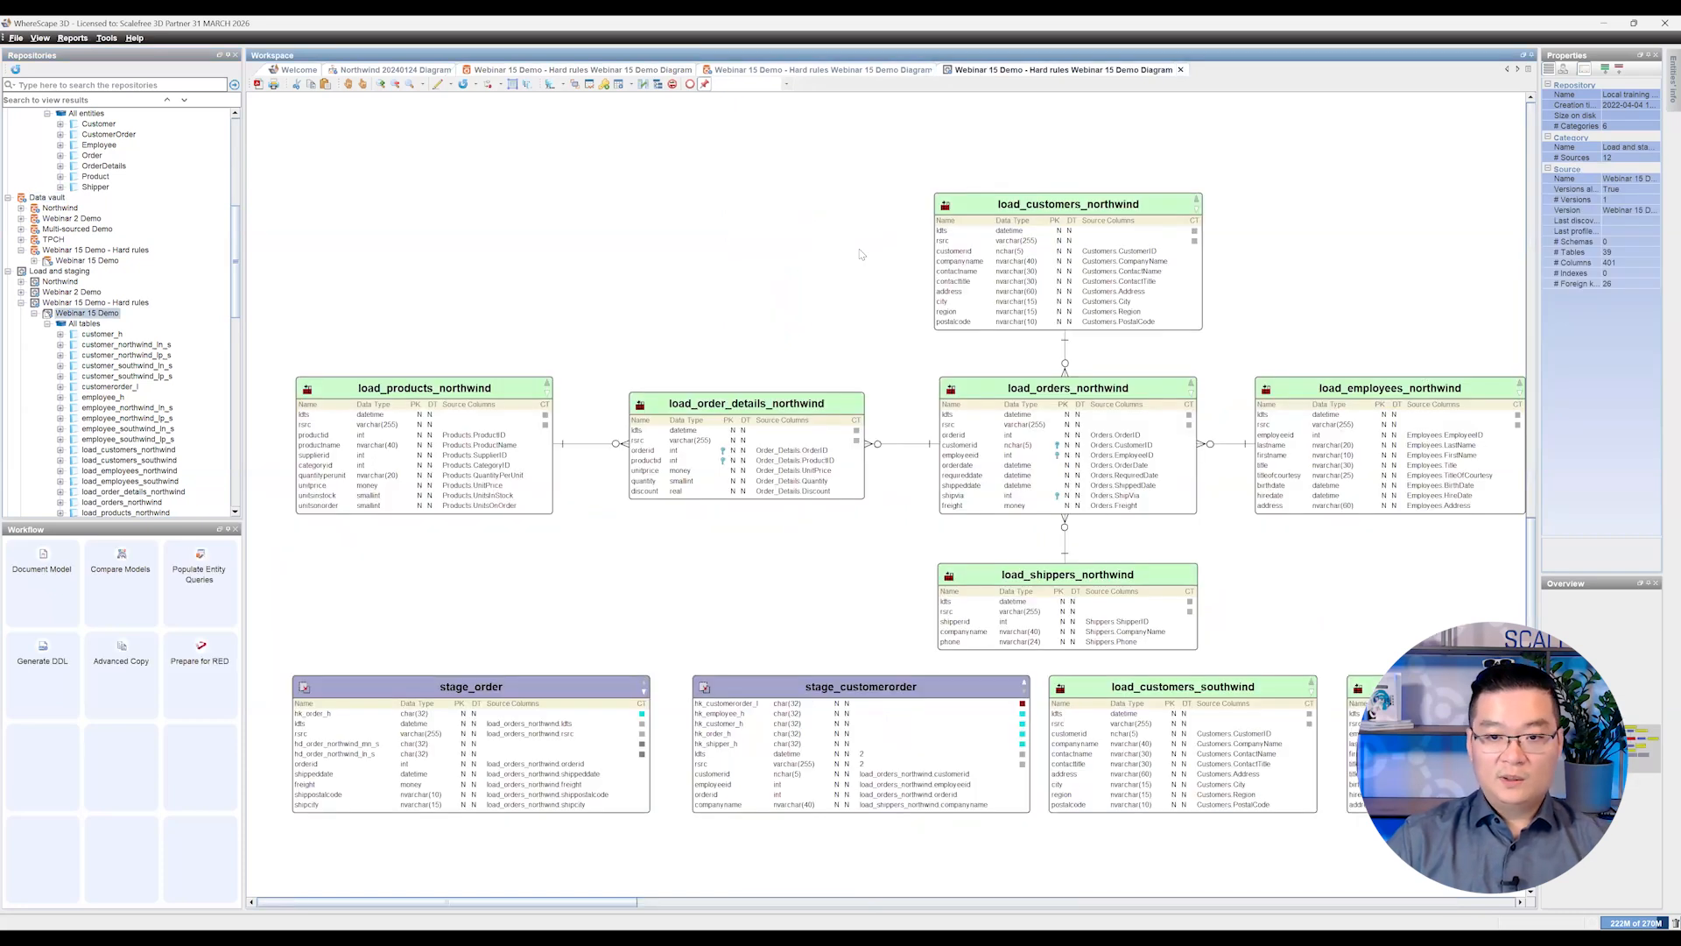
Step: Find the customerorder_l link in the load and staging diagram and inspect its hk_customer_h and hk_shipper_h columns
{"action": "left_click", "coordinate": [1641, 738]}
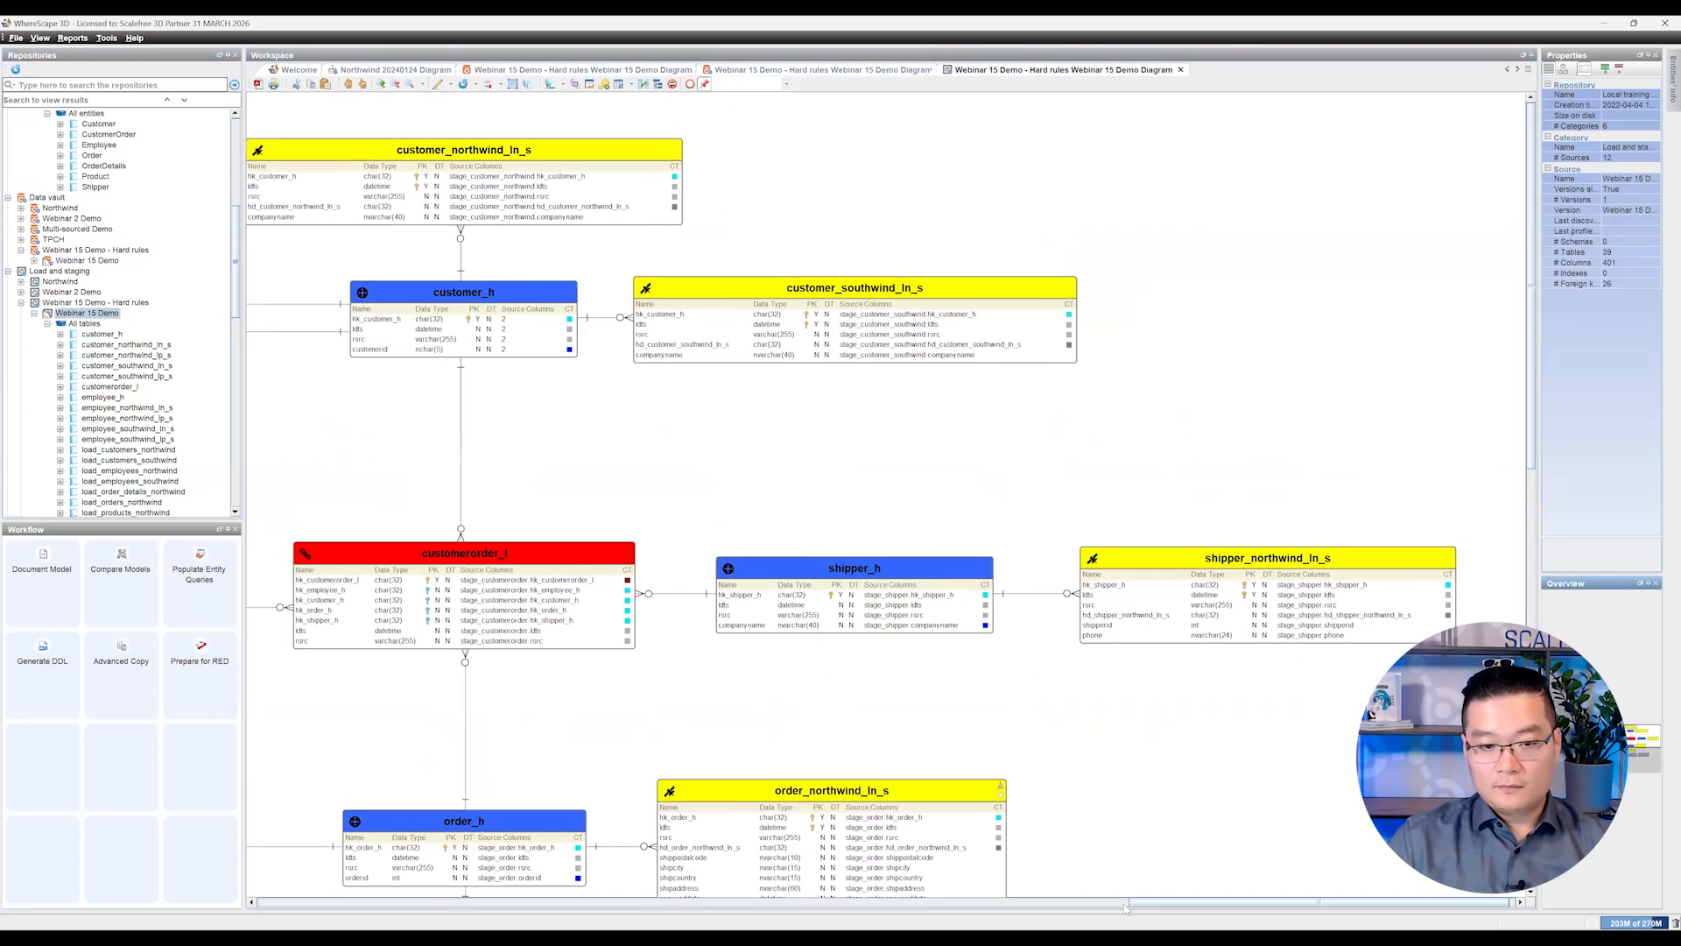
{"action": "left_click_drag", "start_coordinate": [1140, 901], "coordinate": [1061, 901]}
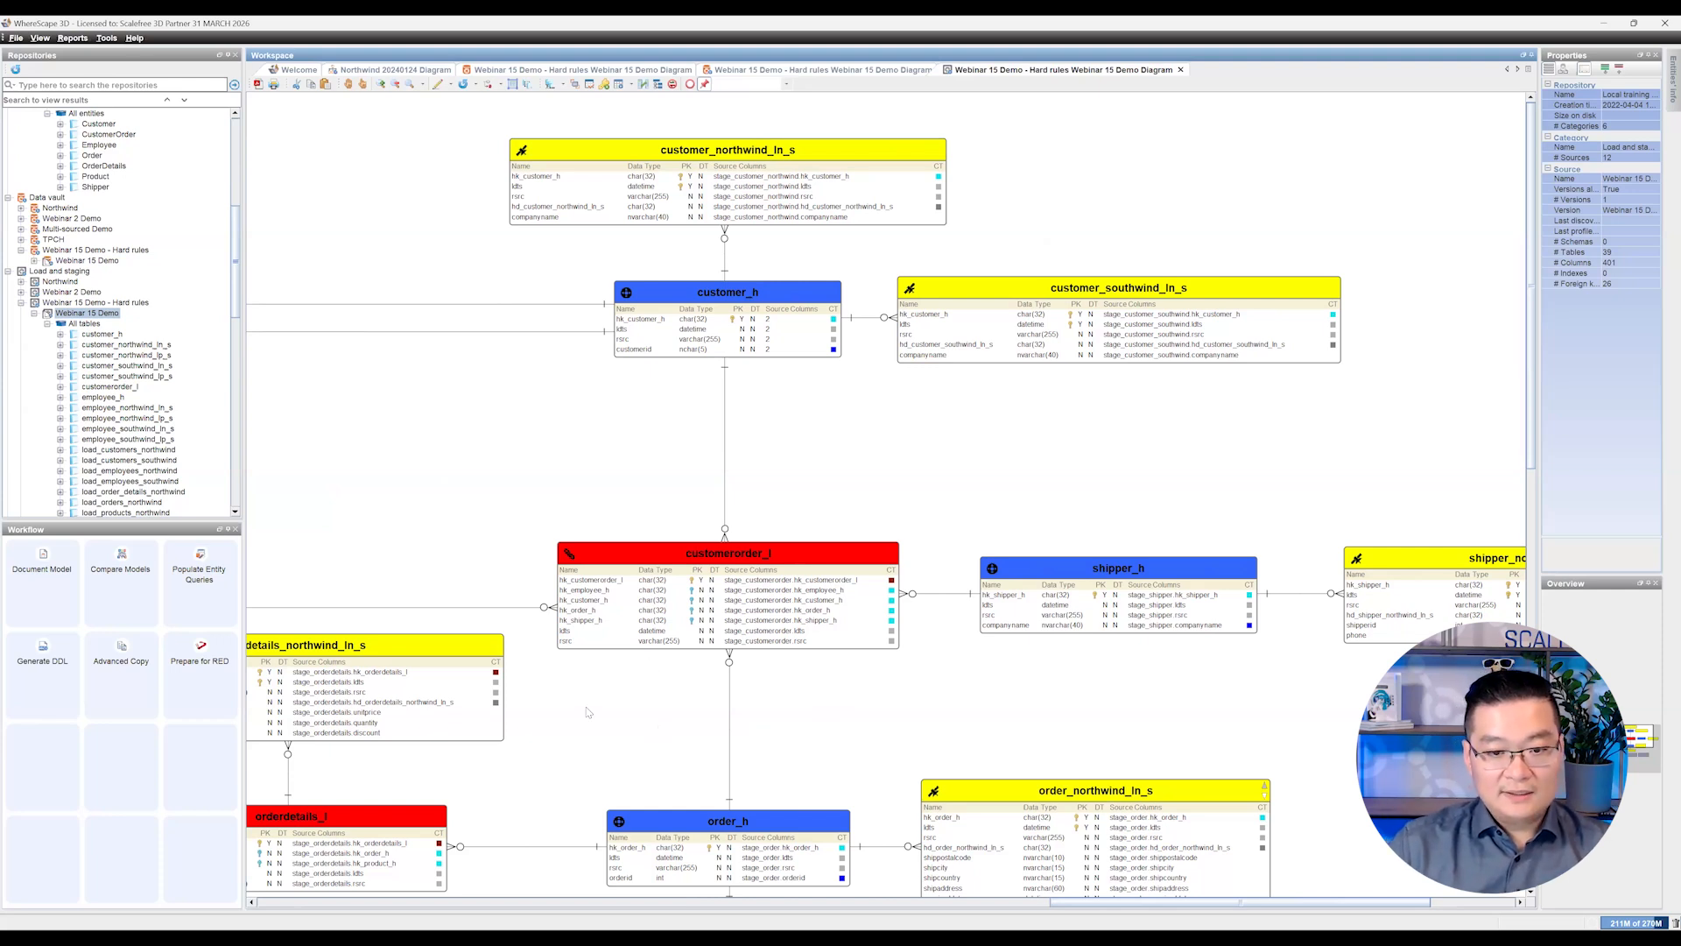
{"action": "scroll", "coordinate": [588, 712], "scroll_direction": "up", "scroll_amount": 3}
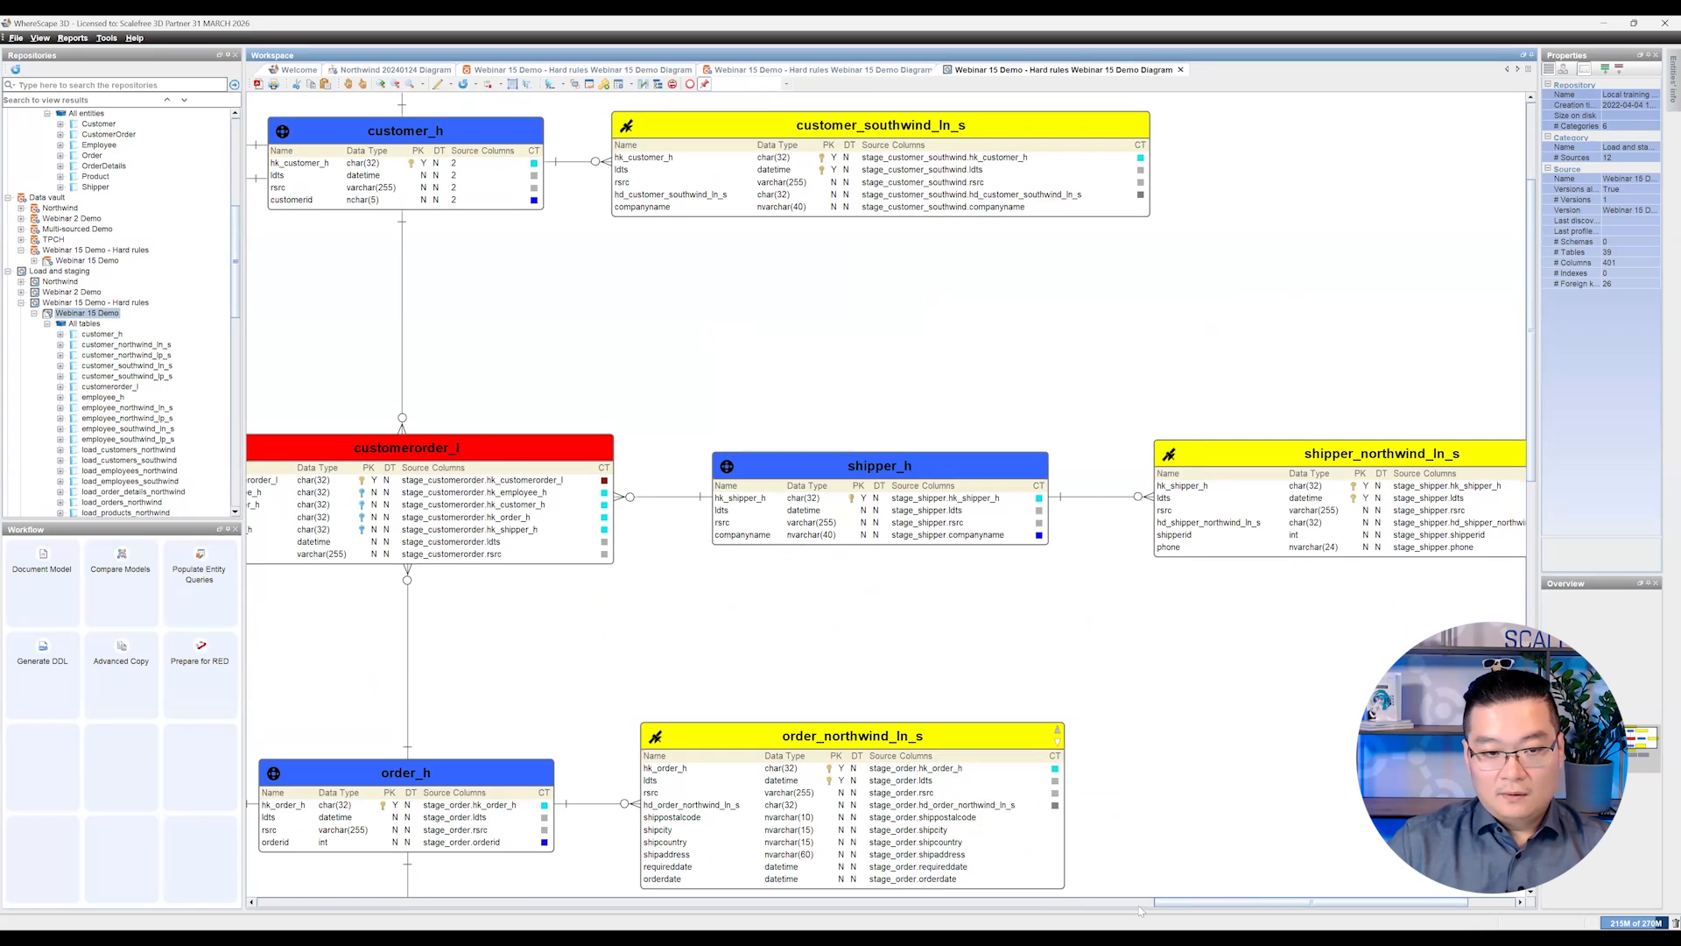
{"action": "left_click_drag", "start_coordinate": [1175, 902], "coordinate": [1088, 920]}
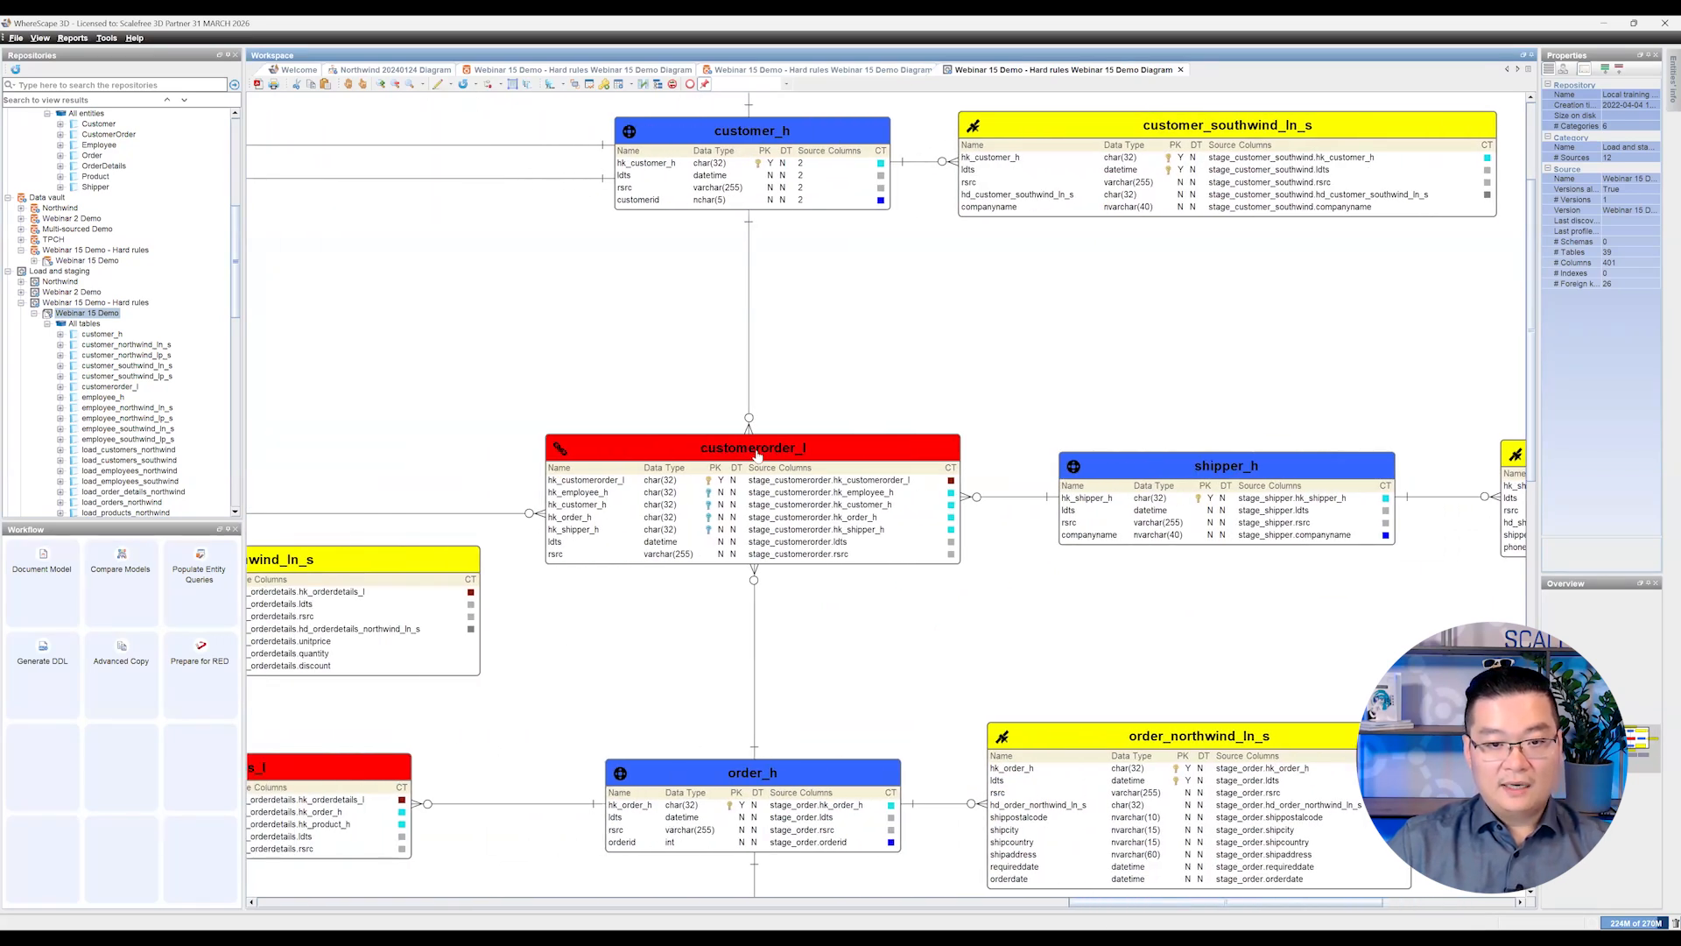
{"action": "left_click", "coordinate": [621, 503]}
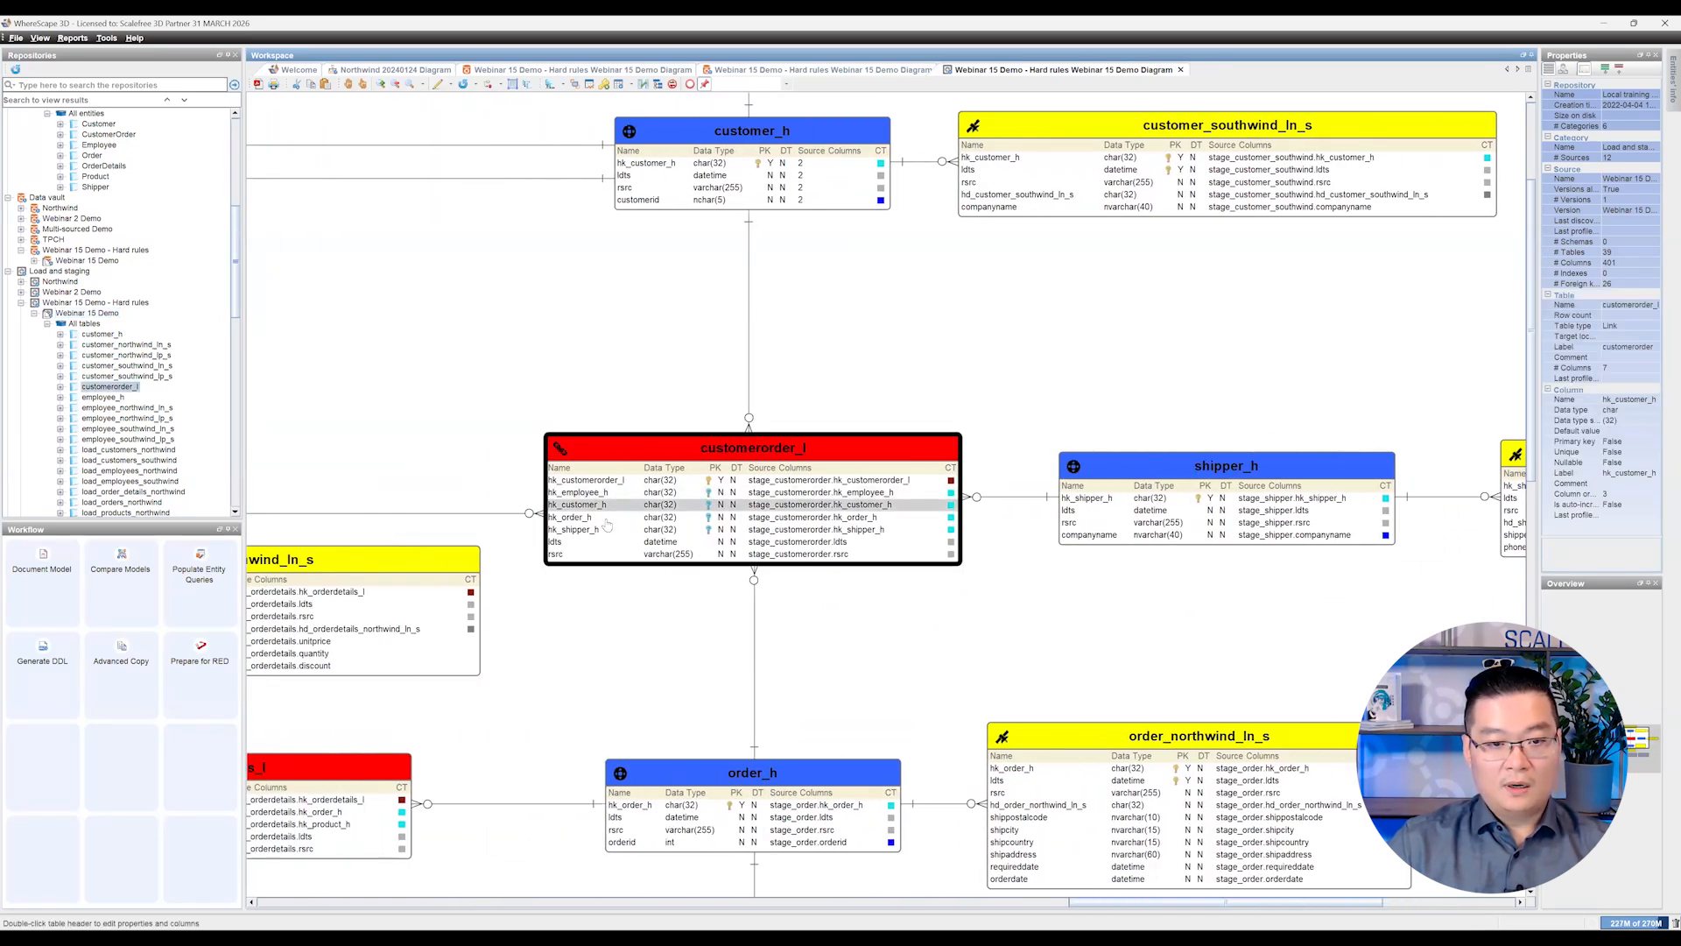
{"action": "left_click", "coordinate": [603, 531]}
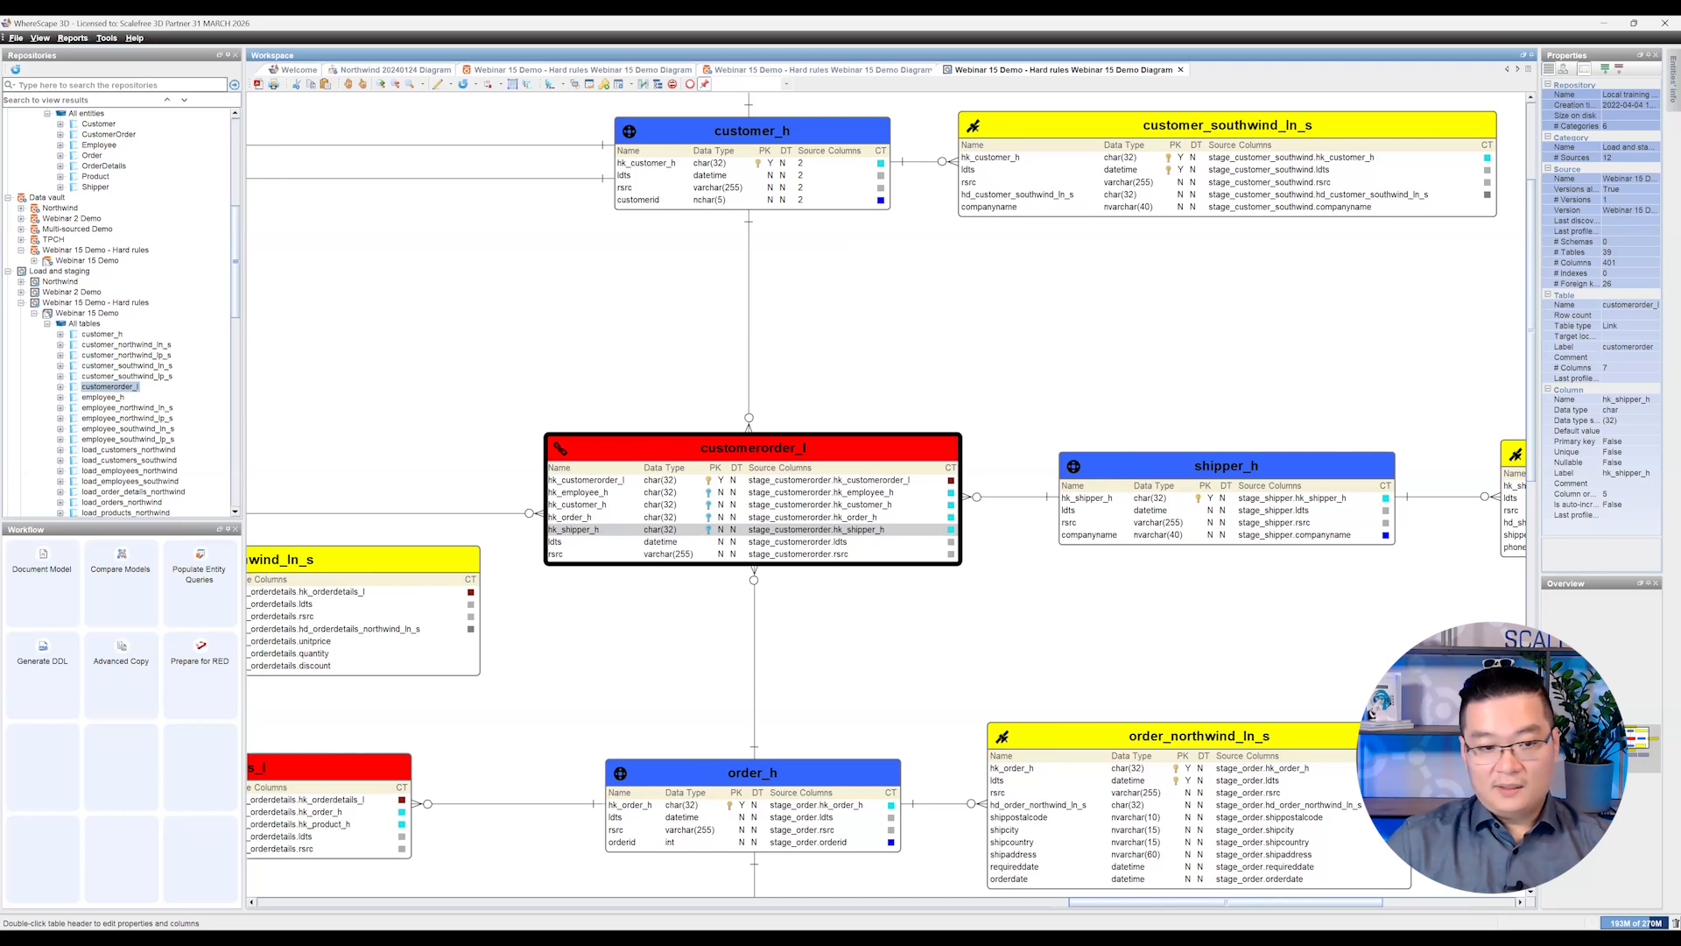
Step: Locate the stage_customerorder table through the repository tree and inspect its source columns in the diagram
{"action": "scroll", "coordinate": [172, 448], "scroll_direction": "down", "scroll_amount": 5}
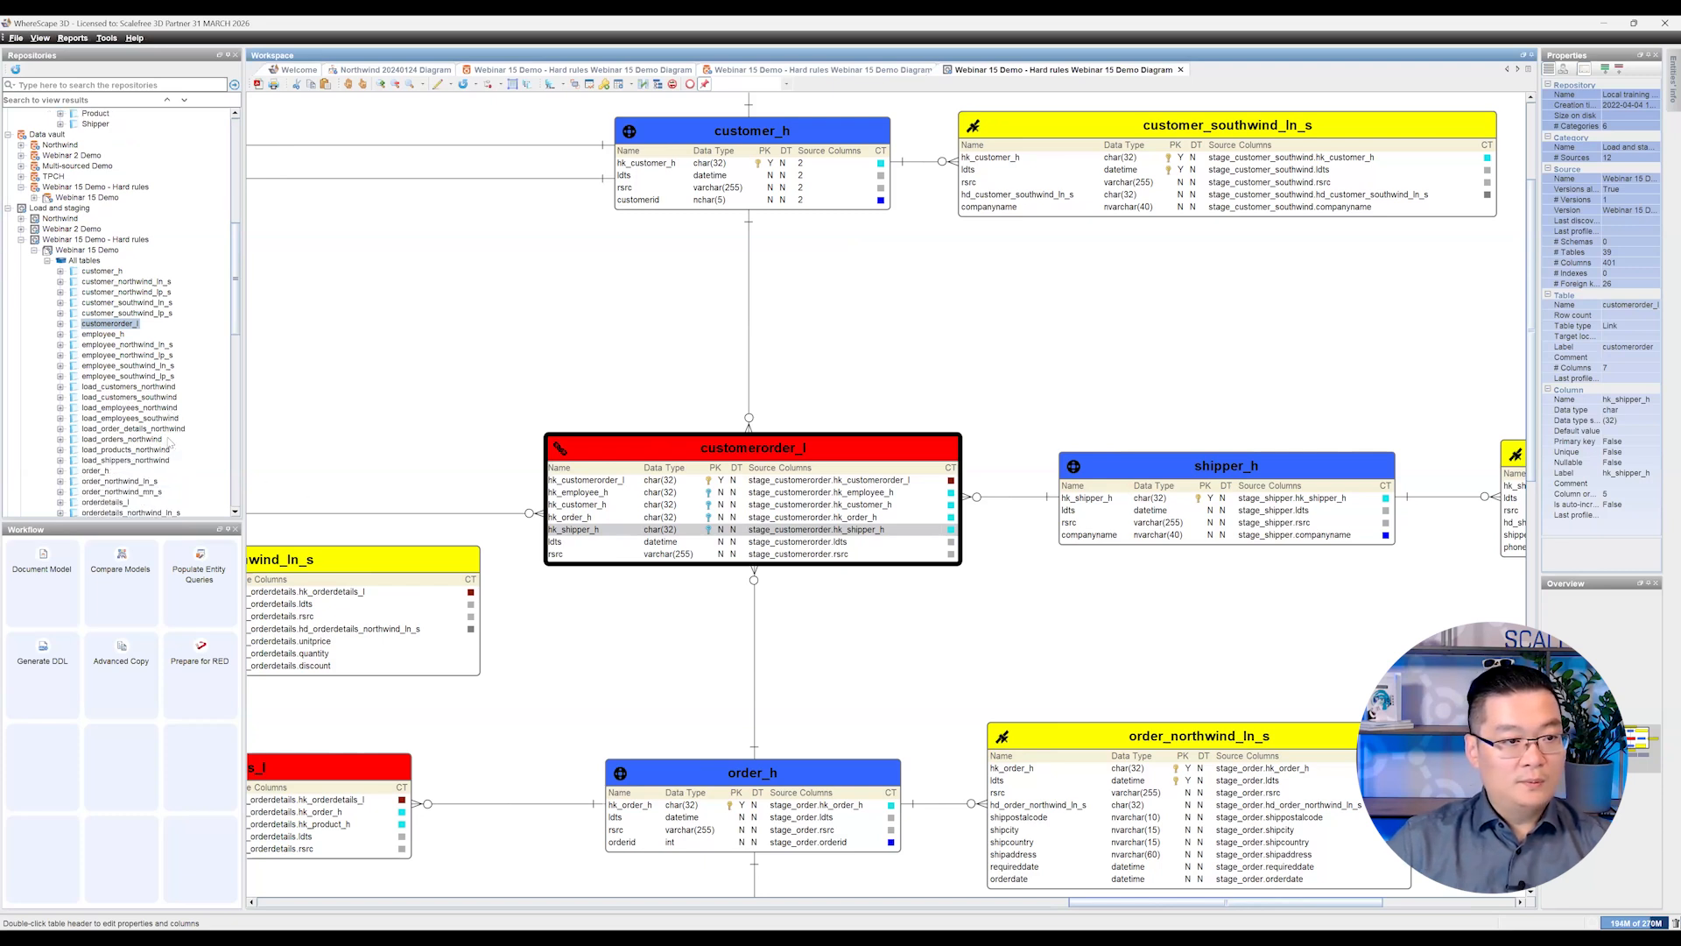
{"action": "scroll", "coordinate": [170, 442], "scroll_direction": "down", "scroll_amount": 6}
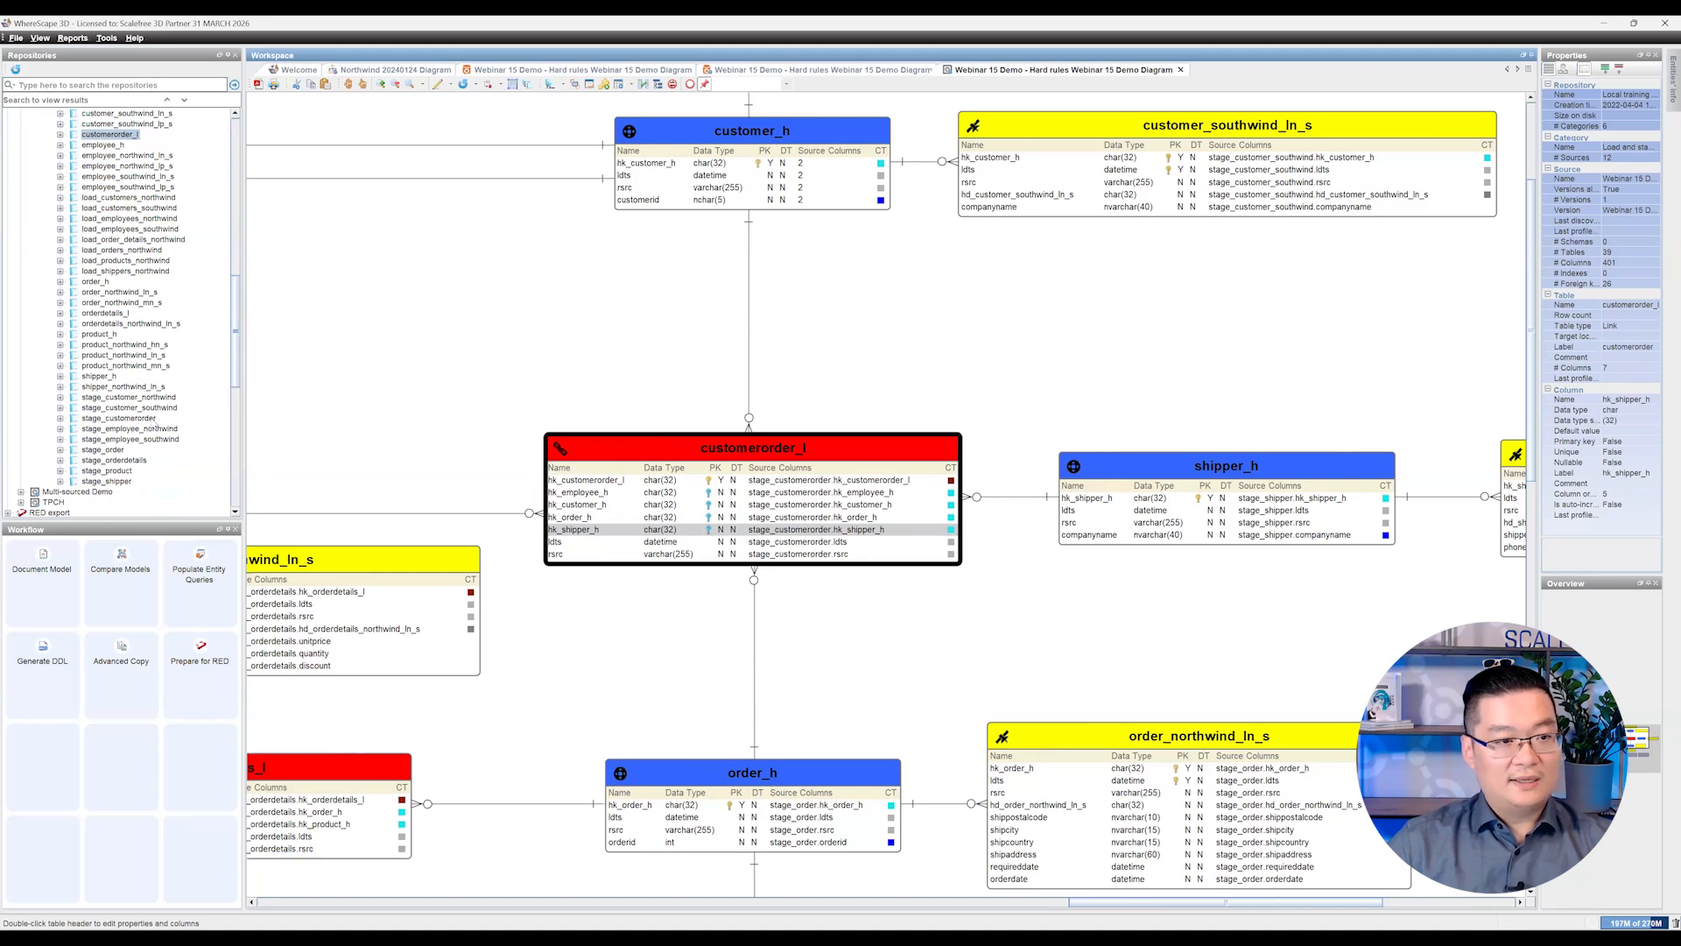
{"action": "left_click", "coordinate": [122, 417]}
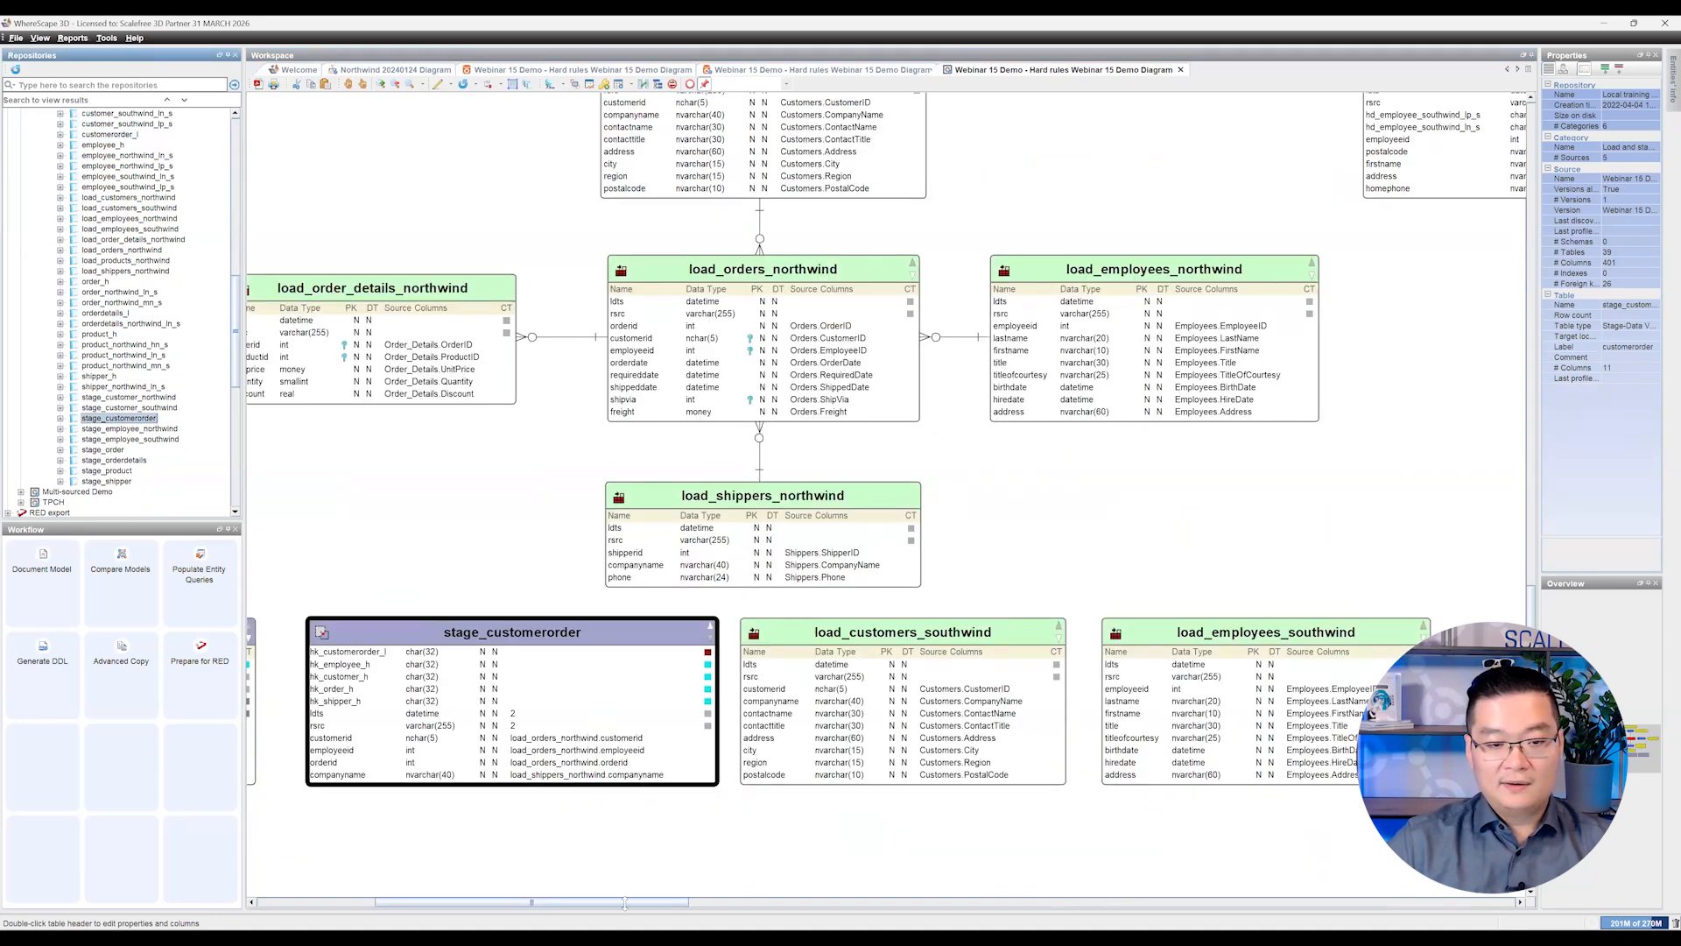
{"action": "left_click_drag", "start_coordinate": [624, 902], "coordinate": [565, 902]}
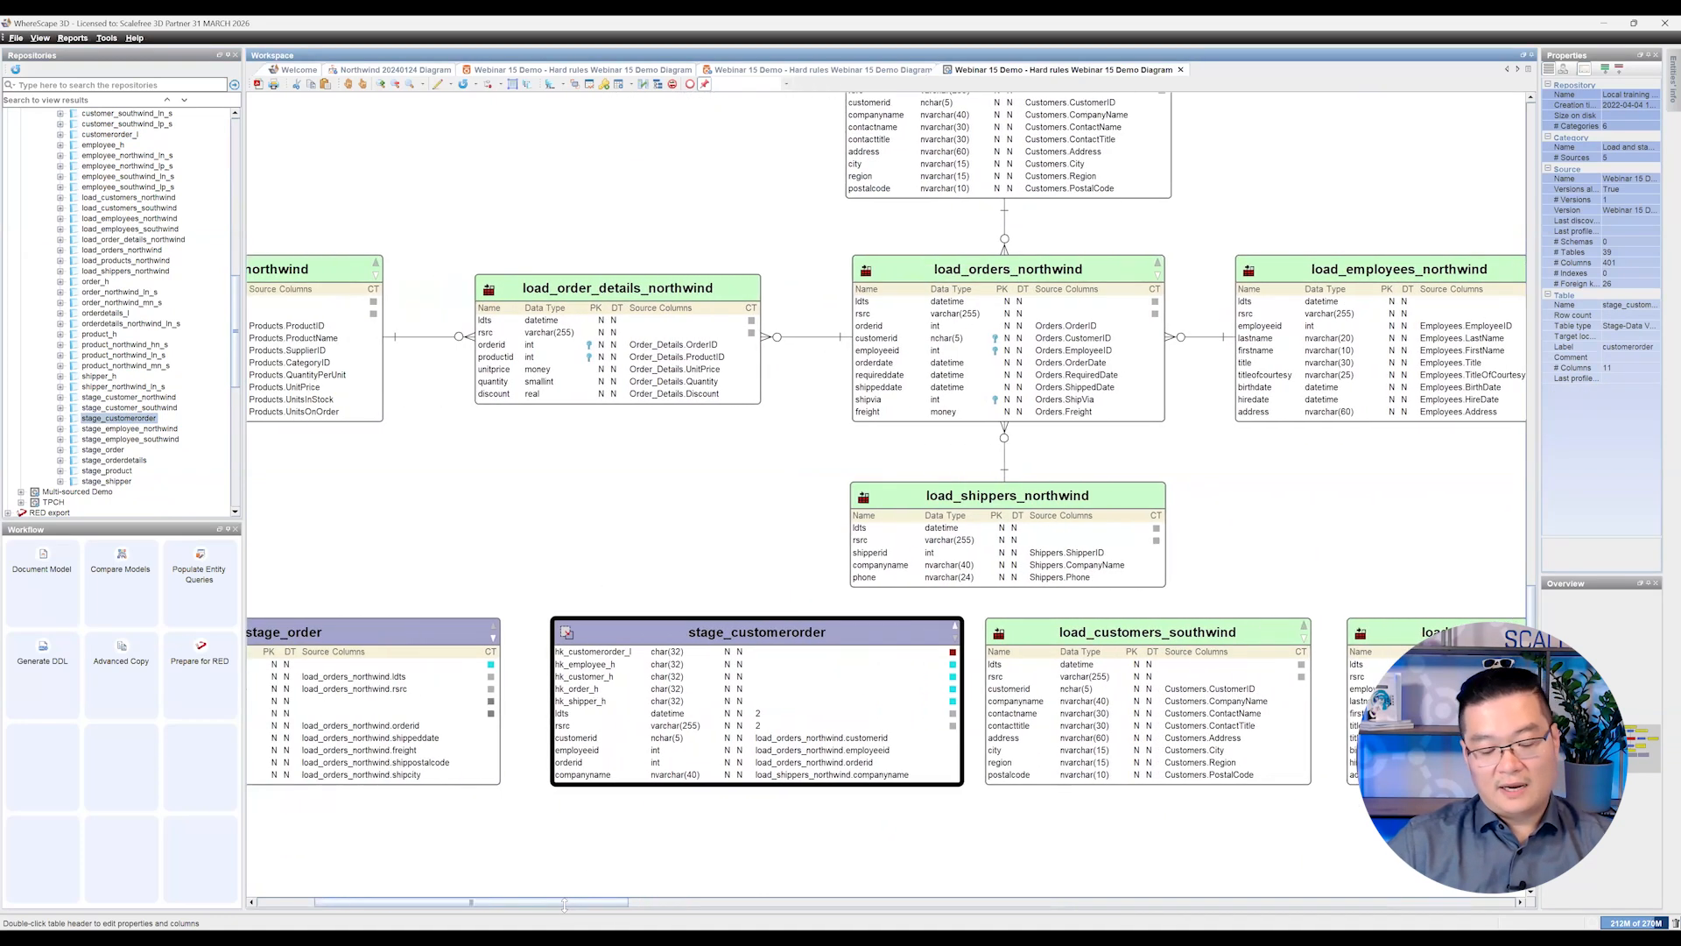
{"action": "left_click", "coordinate": [542, 854]}
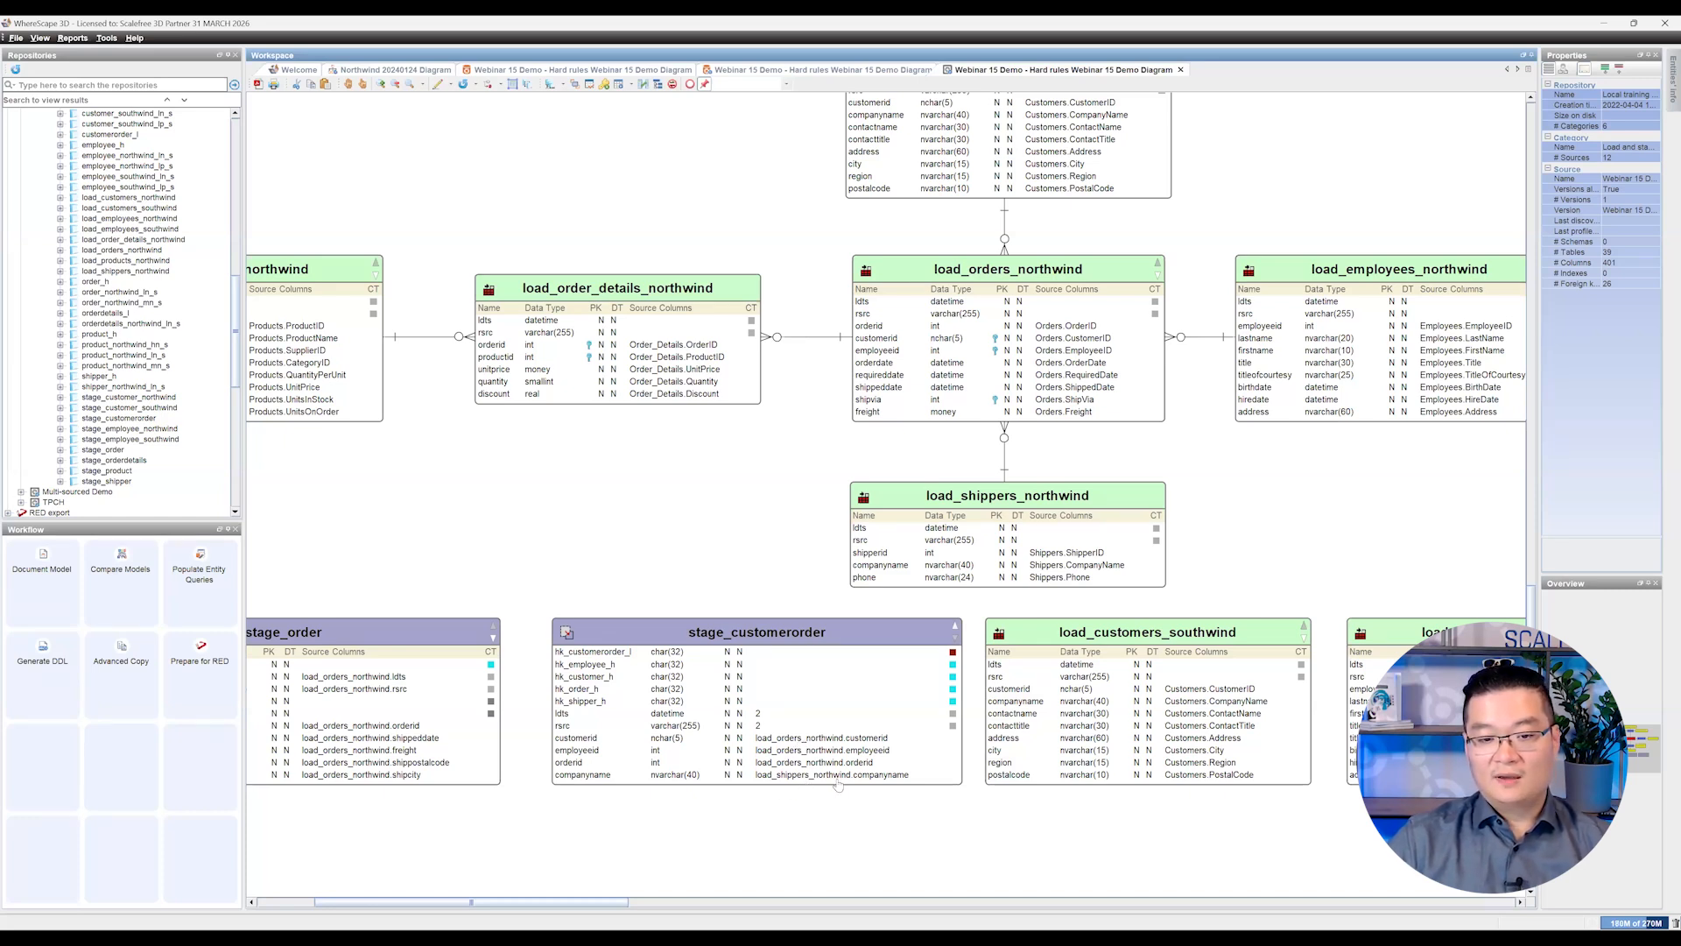
Step: Open the stage_customerorder properties and generate the data warehouse source query for the Default source set
{"action": "left_click", "coordinate": [763, 628]}
{"action": "double_click", "coordinate": [763, 627]}
{"action": "left_click", "coordinate": [159, 53]}
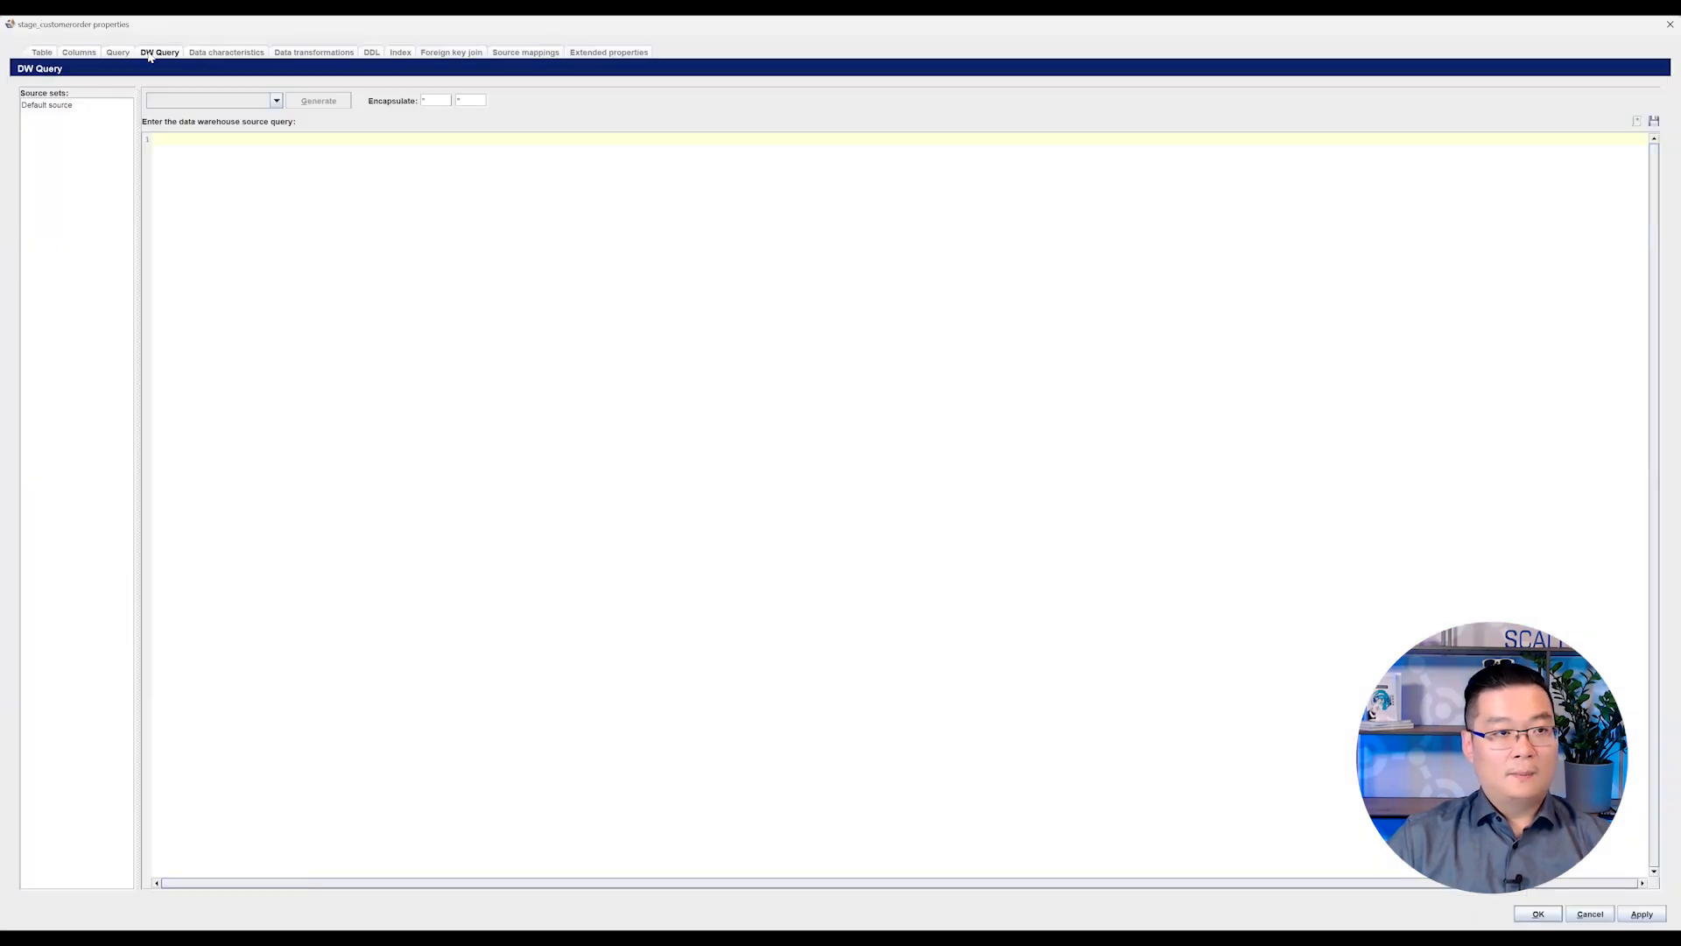
{"action": "left_click", "coordinate": [103, 109]}
{"action": "left_click", "coordinate": [319, 100]}
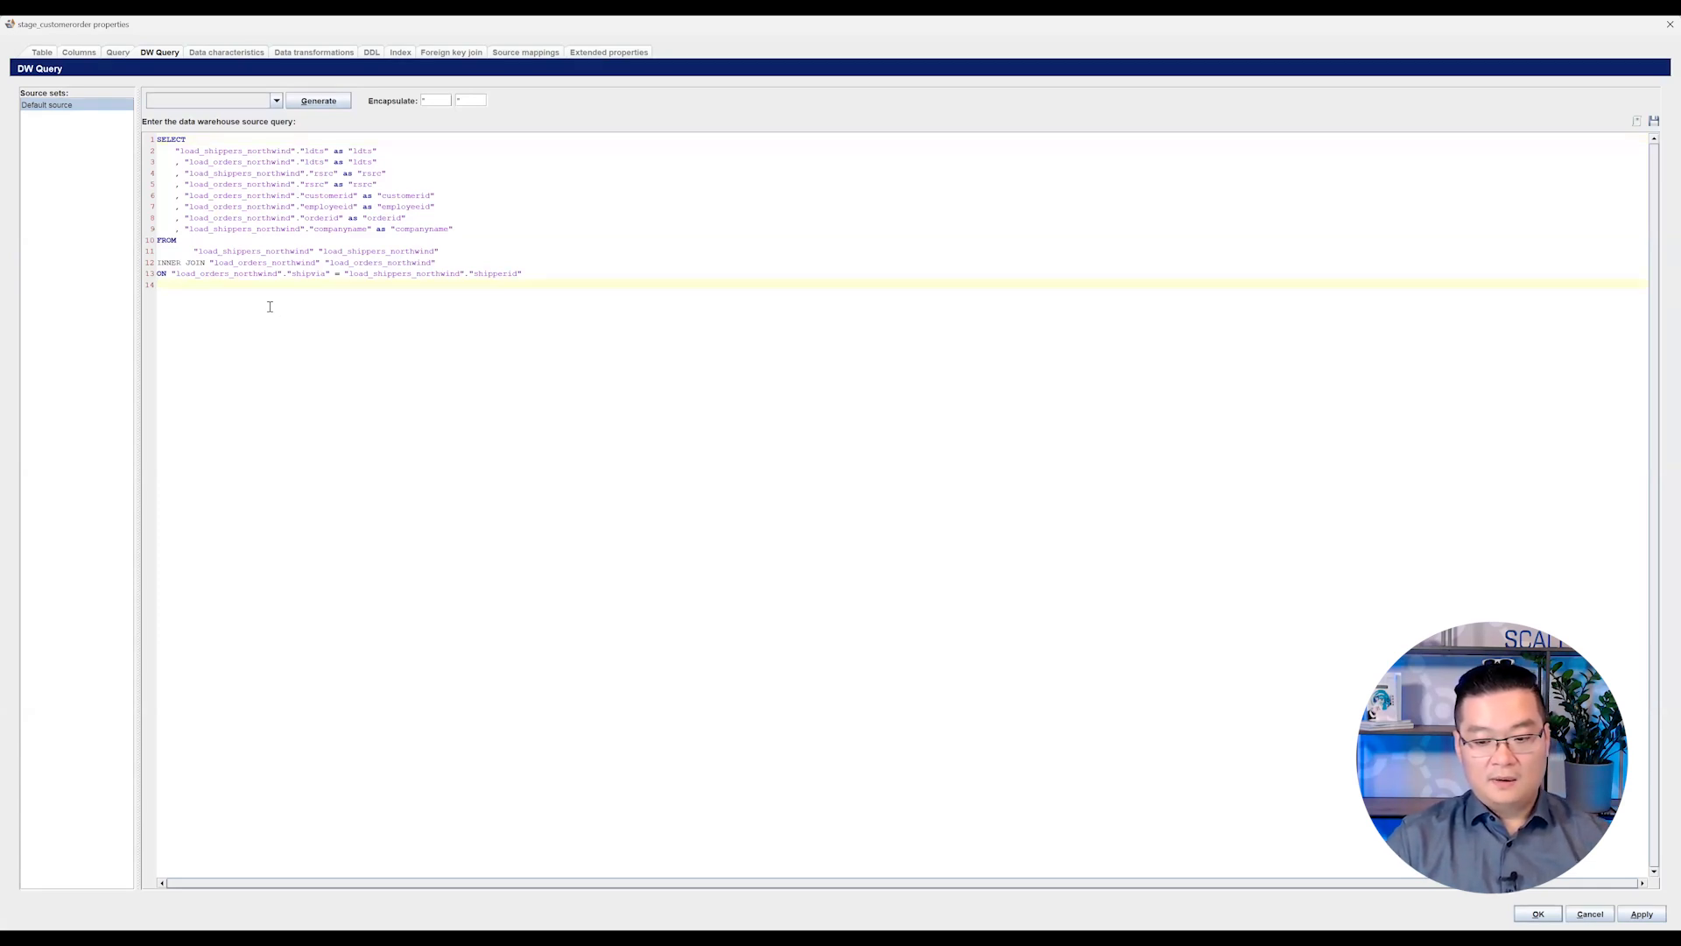
Step: Review the generated inner join of load_shippers_northwind and load_orders_northwind on shipvia = shipperid, and close the properties without saving
{"action": "left_click_drag", "start_coordinate": [167, 285], "coordinate": [149, 241]}
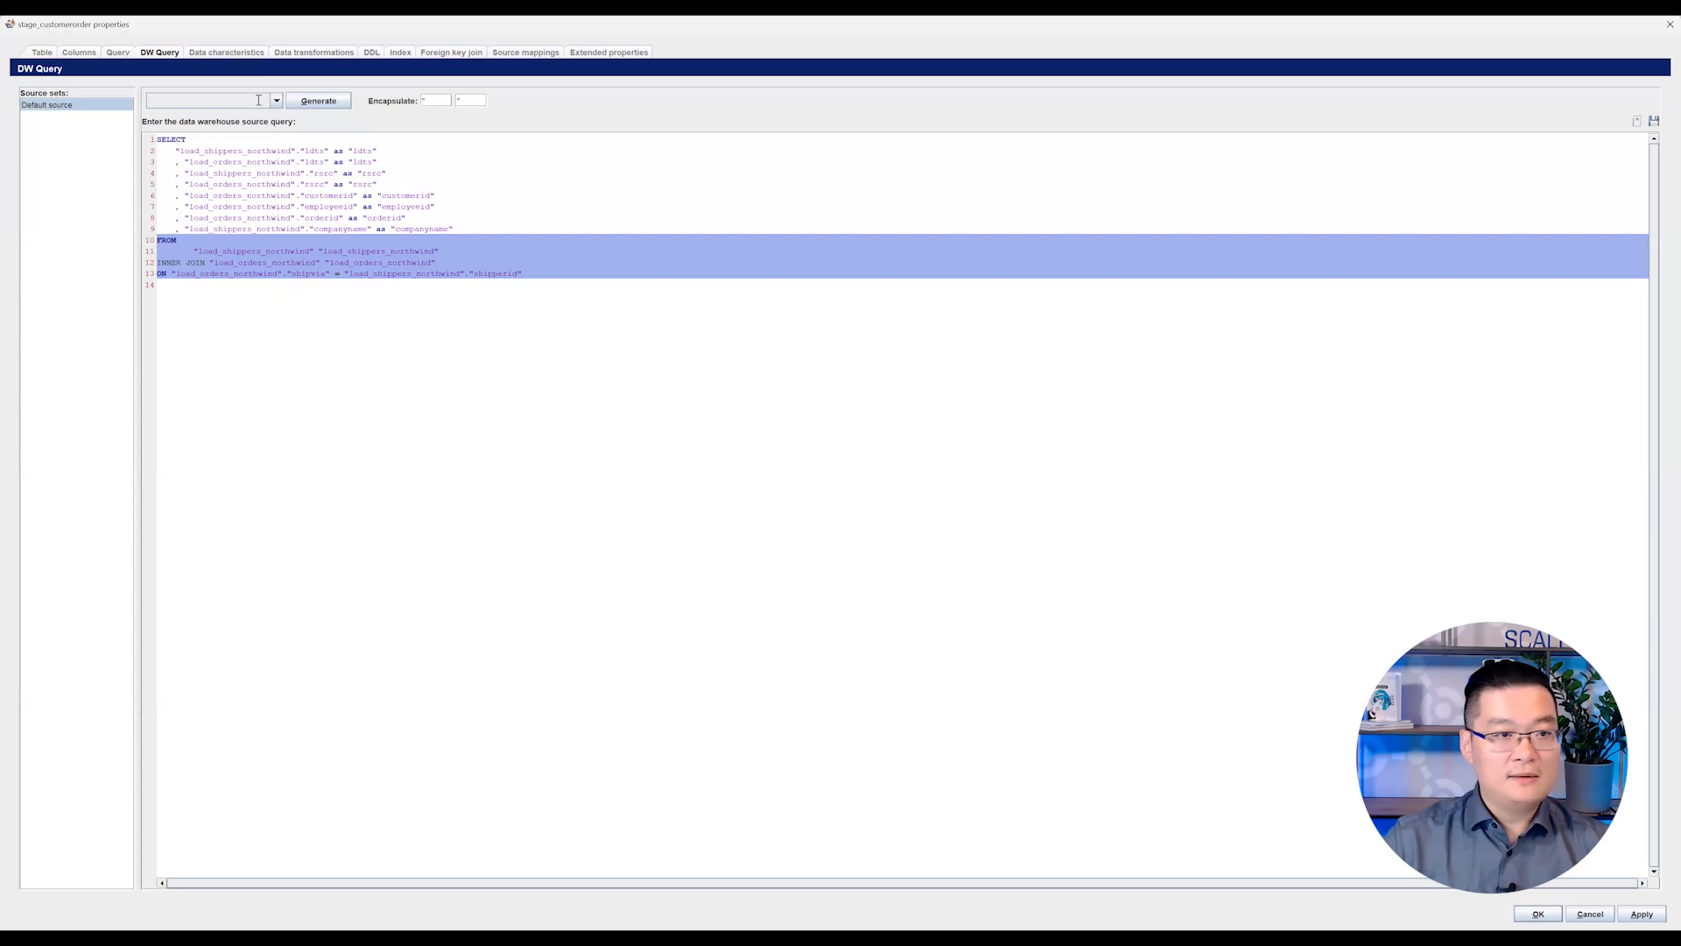
{"action": "left_click_drag", "start_coordinate": [235, 301], "coordinate": [150, 248]}
{"action": "left_click", "coordinate": [160, 264]}
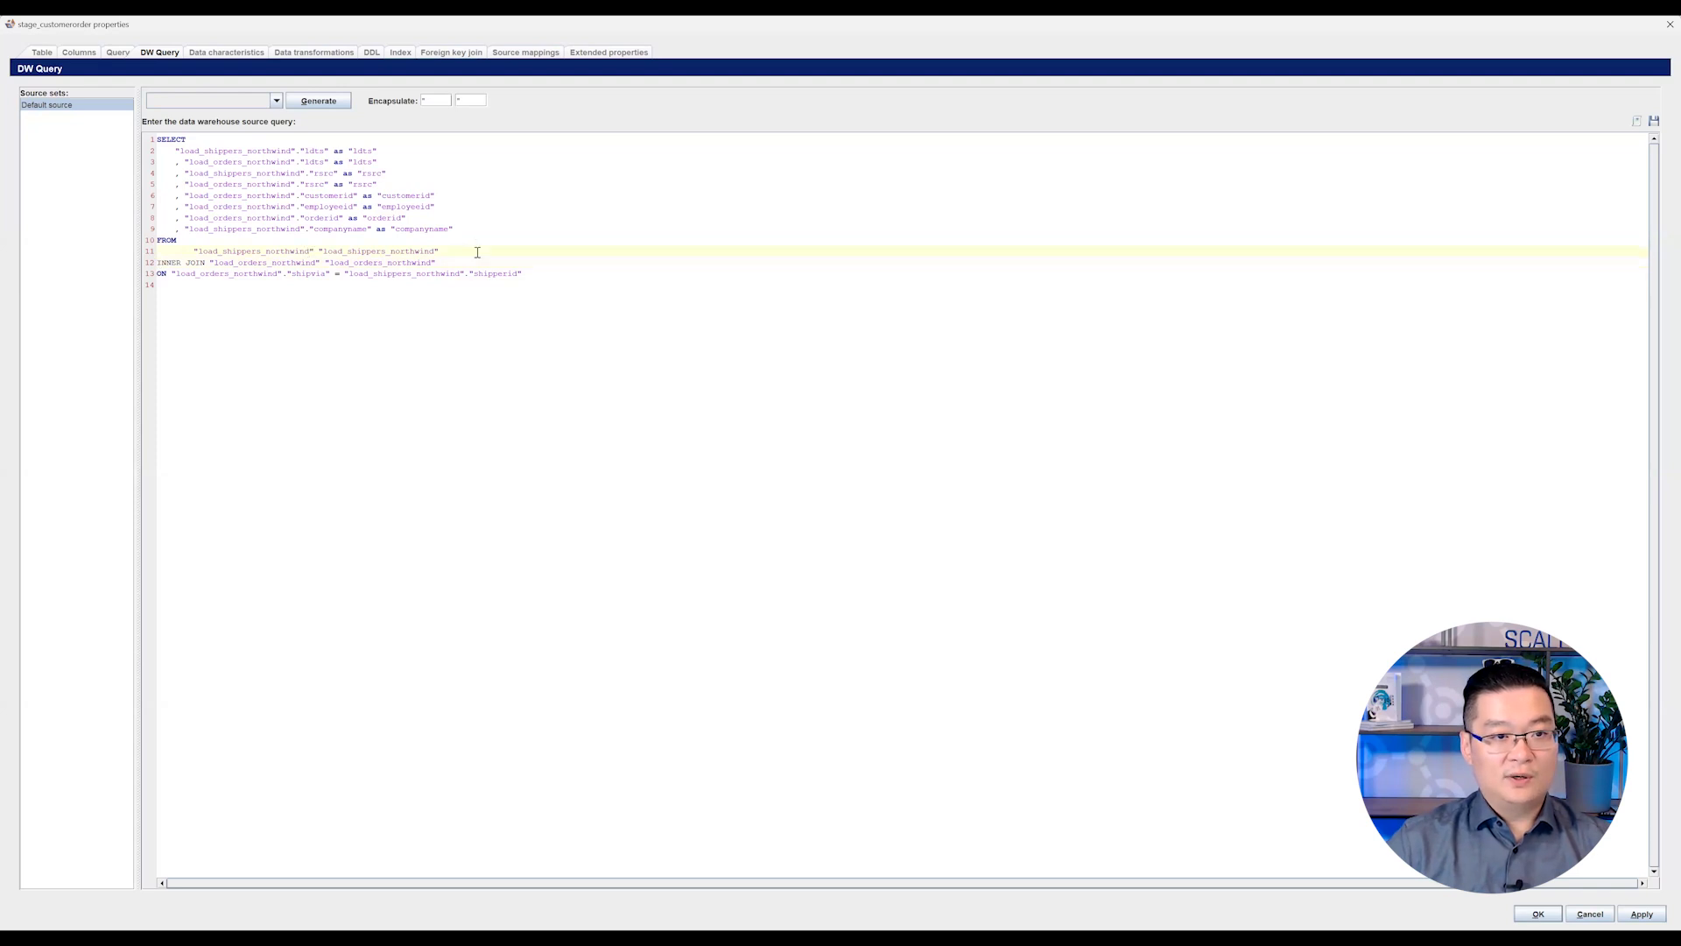
{"action": "left_click_drag", "start_coordinate": [477, 252], "coordinate": [317, 252]}
{"action": "left_click_drag", "start_coordinate": [438, 263], "coordinate": [298, 262]}
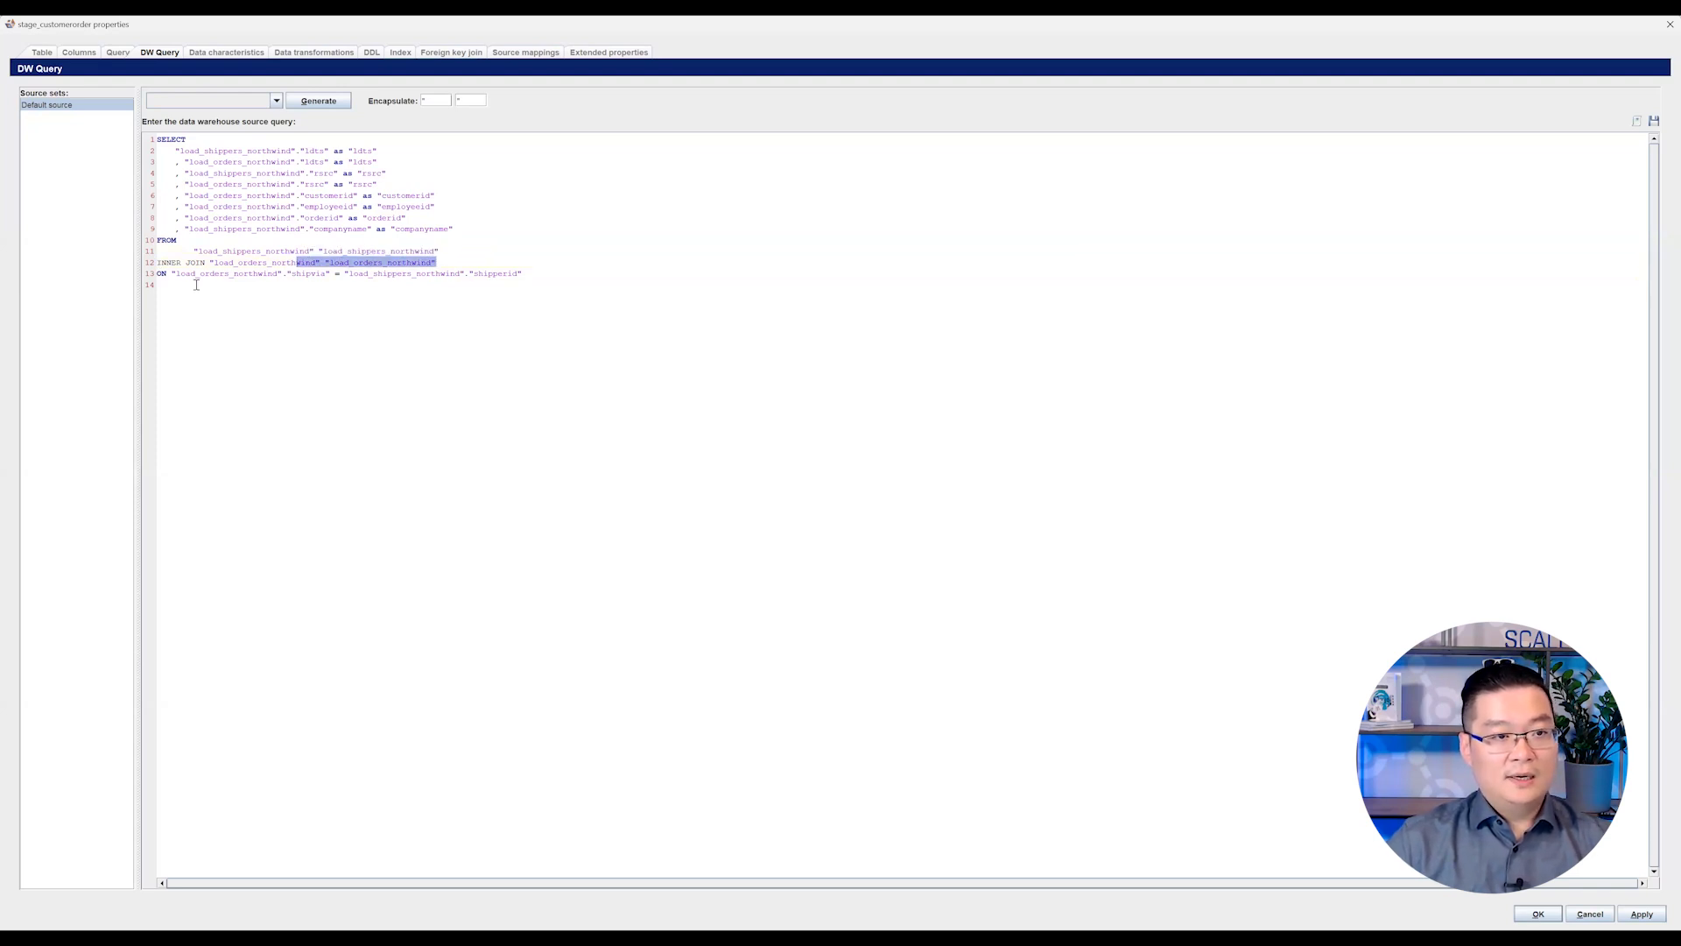
{"action": "left_click_drag", "start_coordinate": [175, 274], "coordinate": [524, 274]}
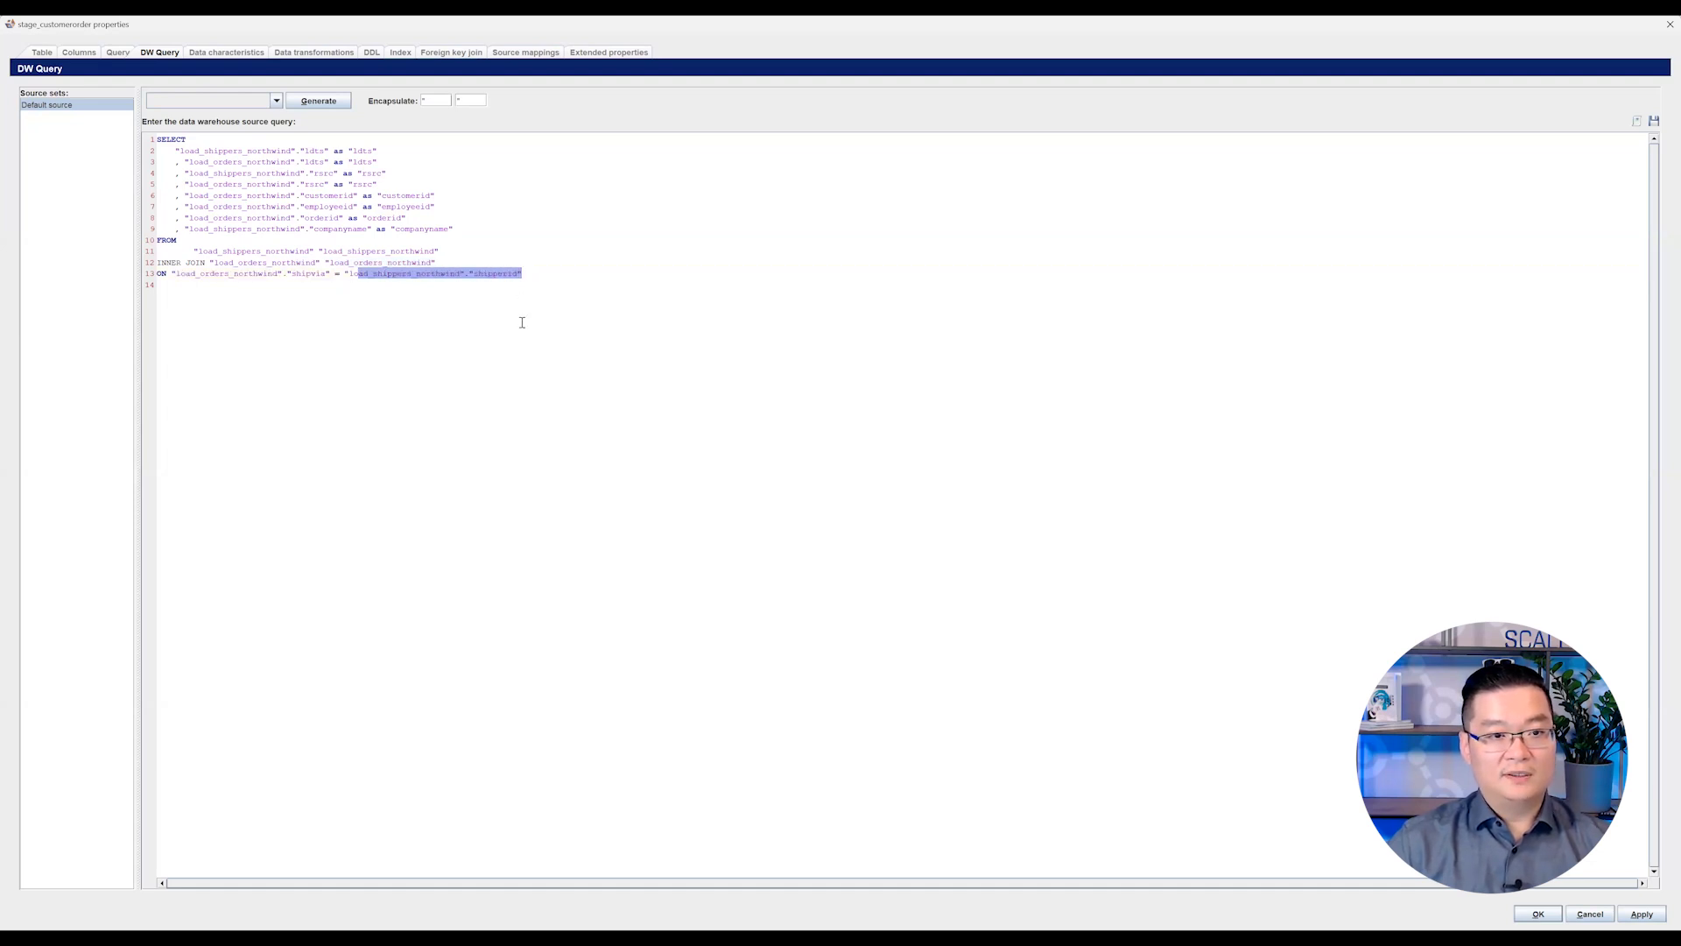
{"action": "left_click", "coordinate": [1589, 913]}
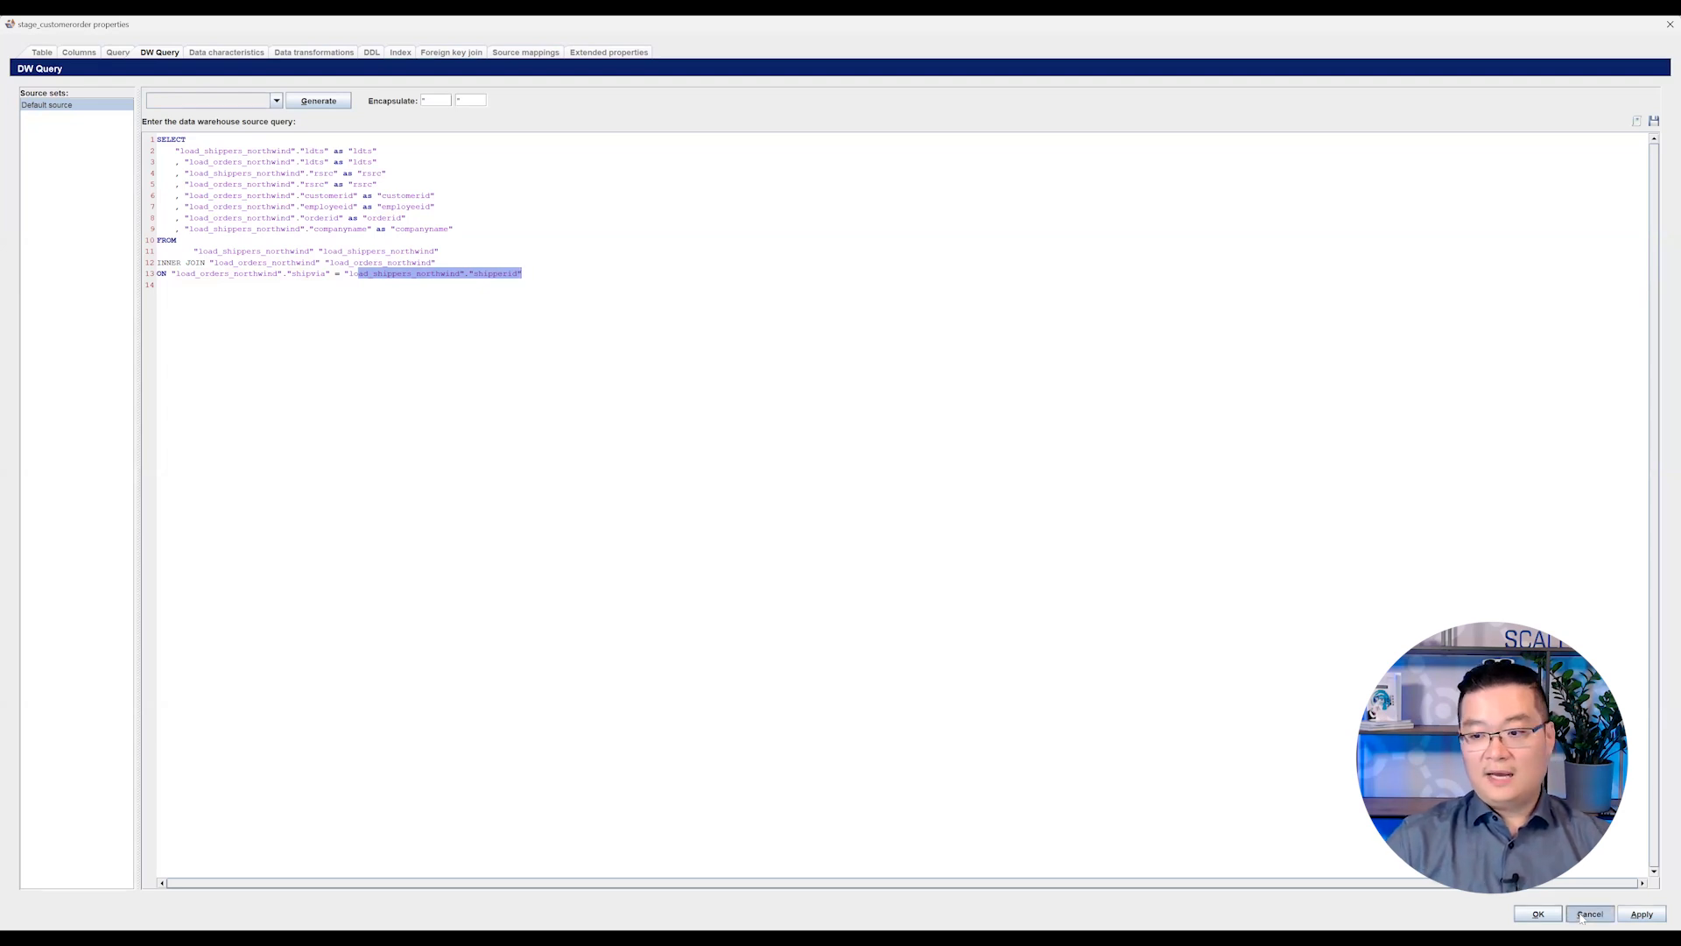
{"action": "left_click", "coordinate": [599, 476]}
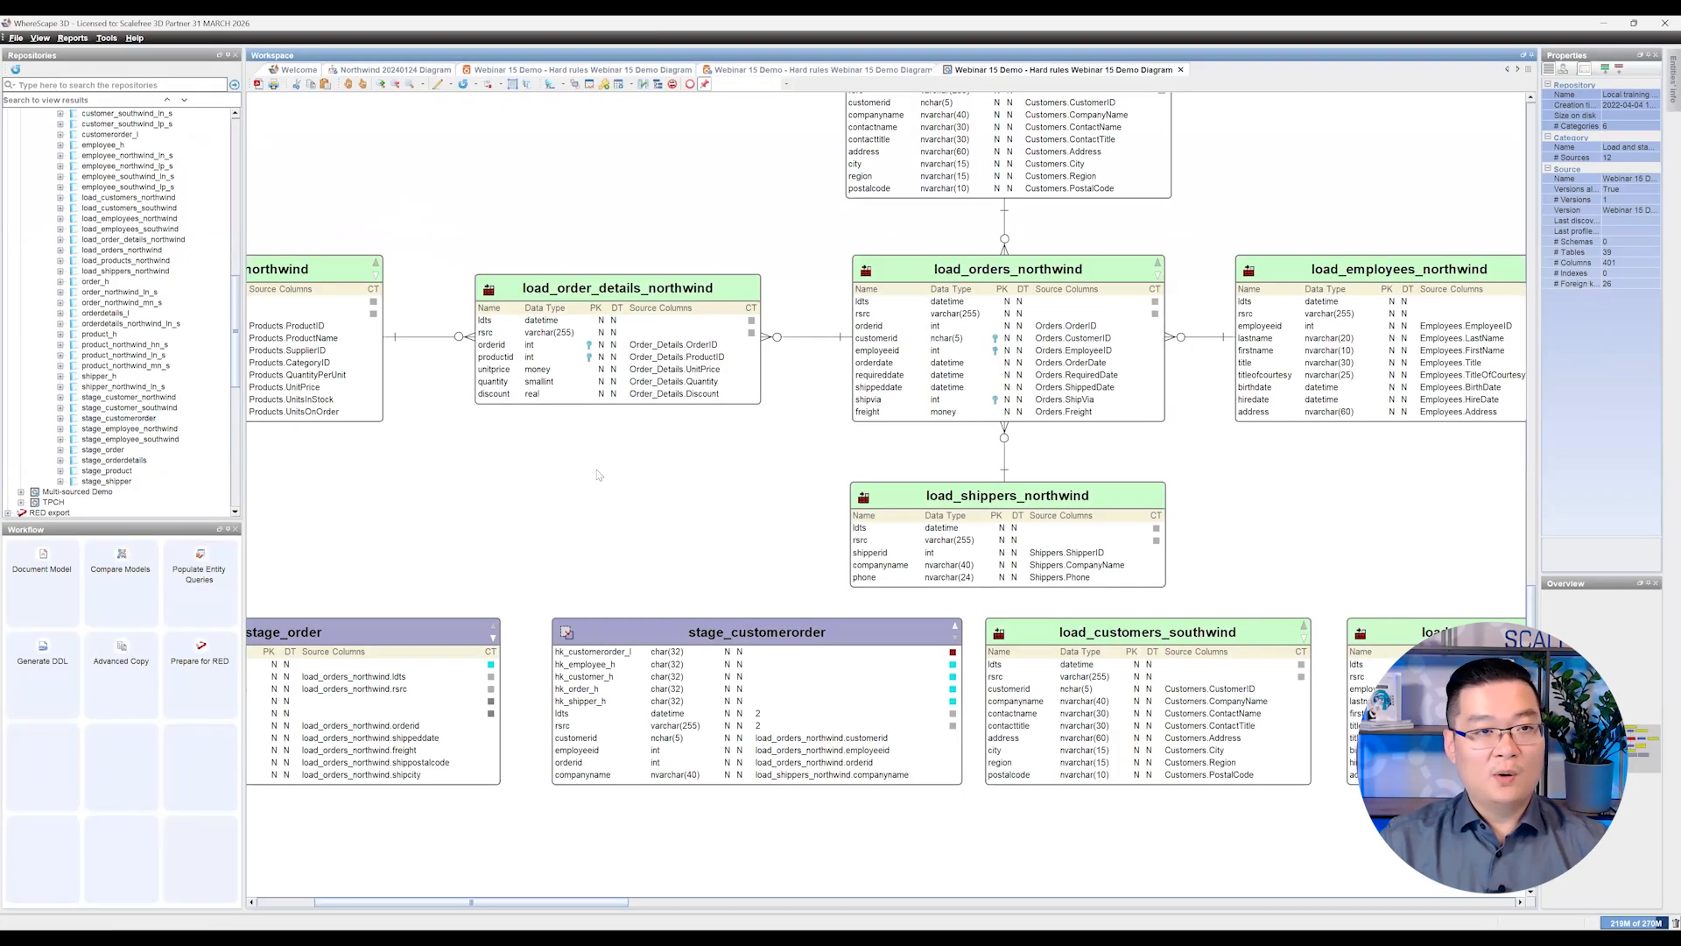